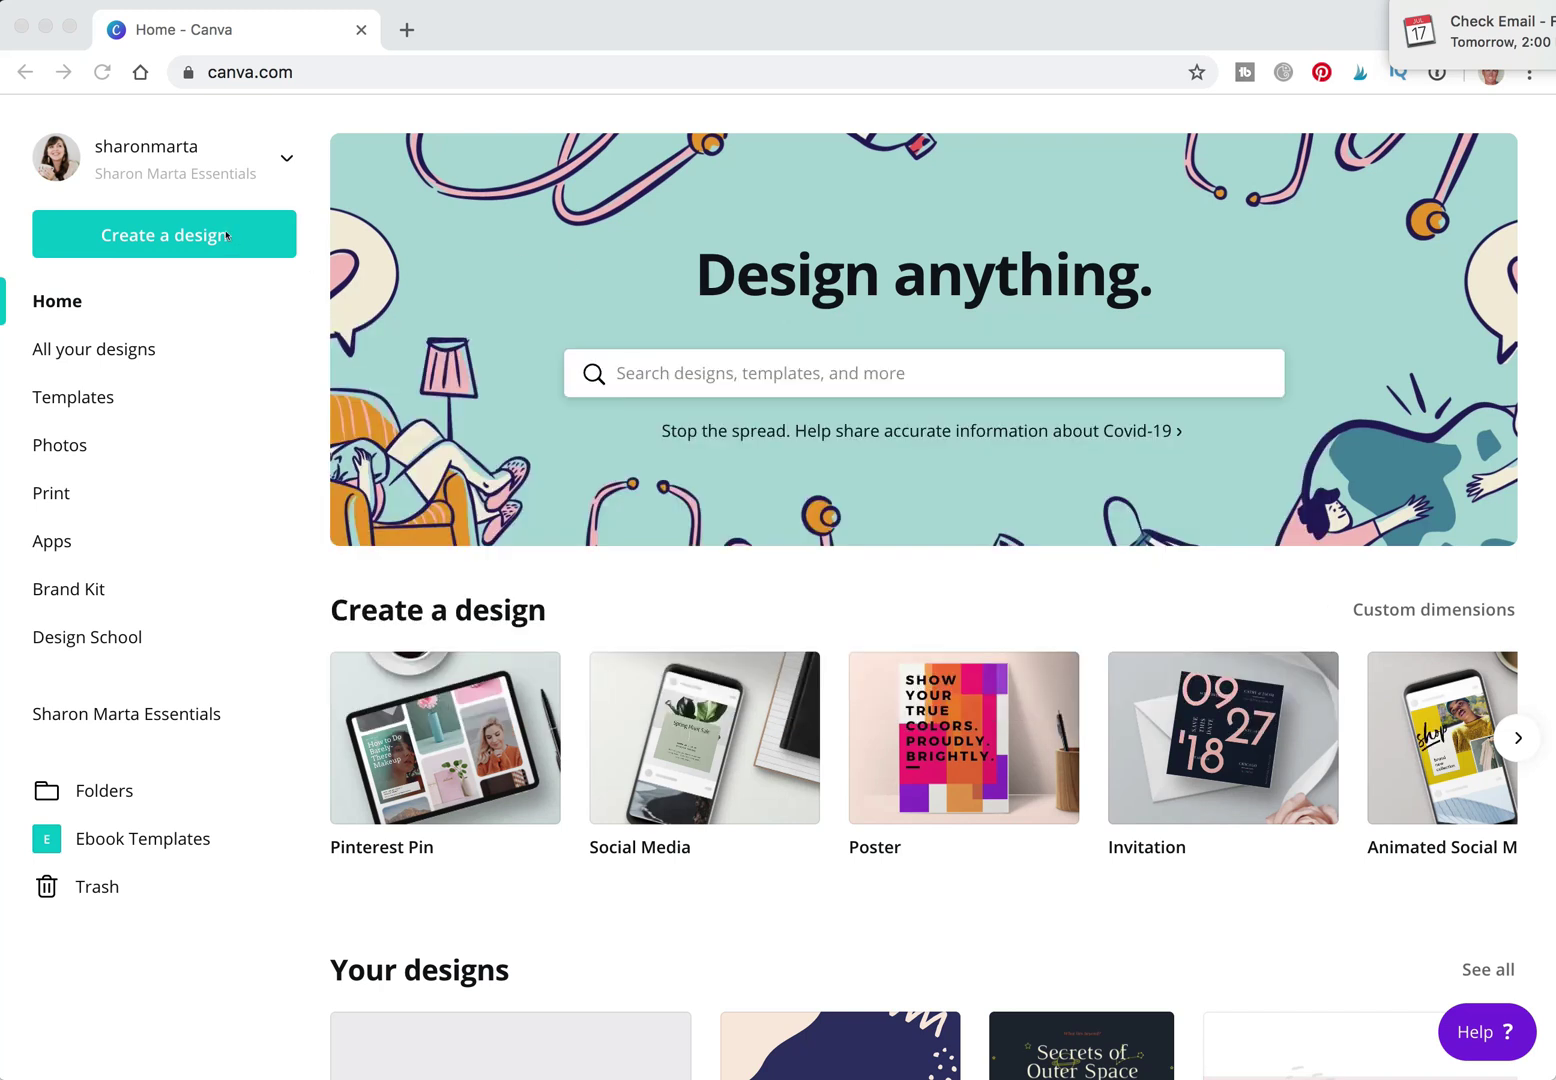
Create a new custom-size Canva design of 100 × 100 px.
click(226, 235)
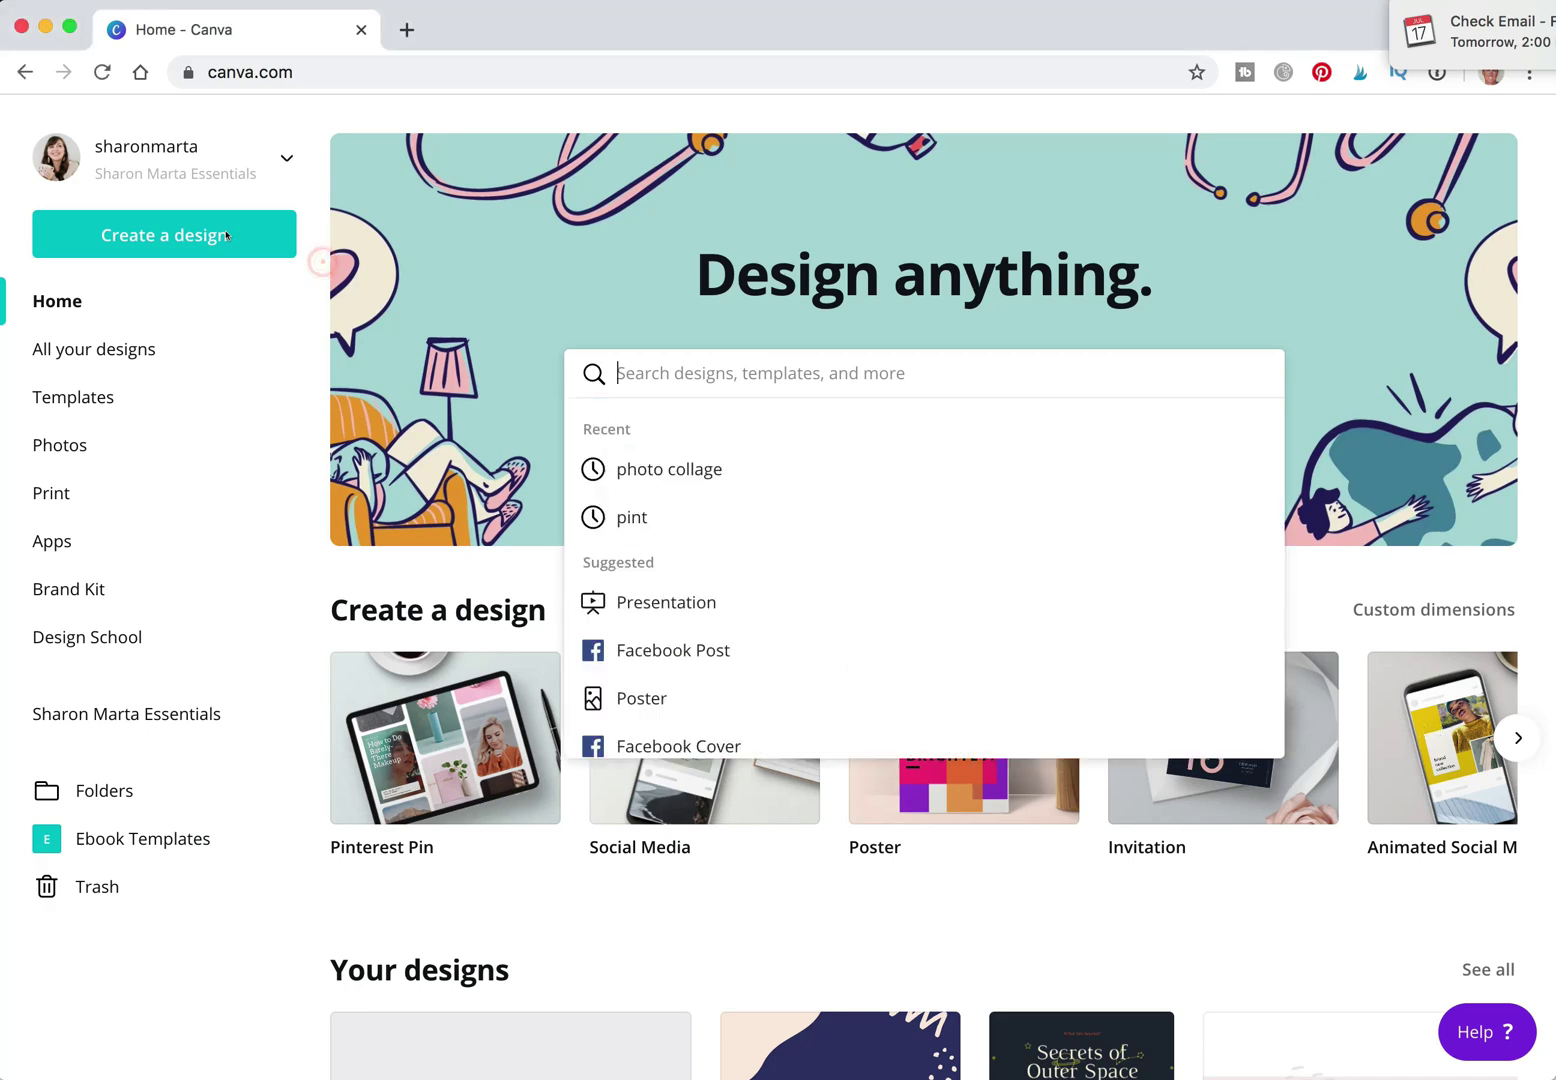
click(220, 236)
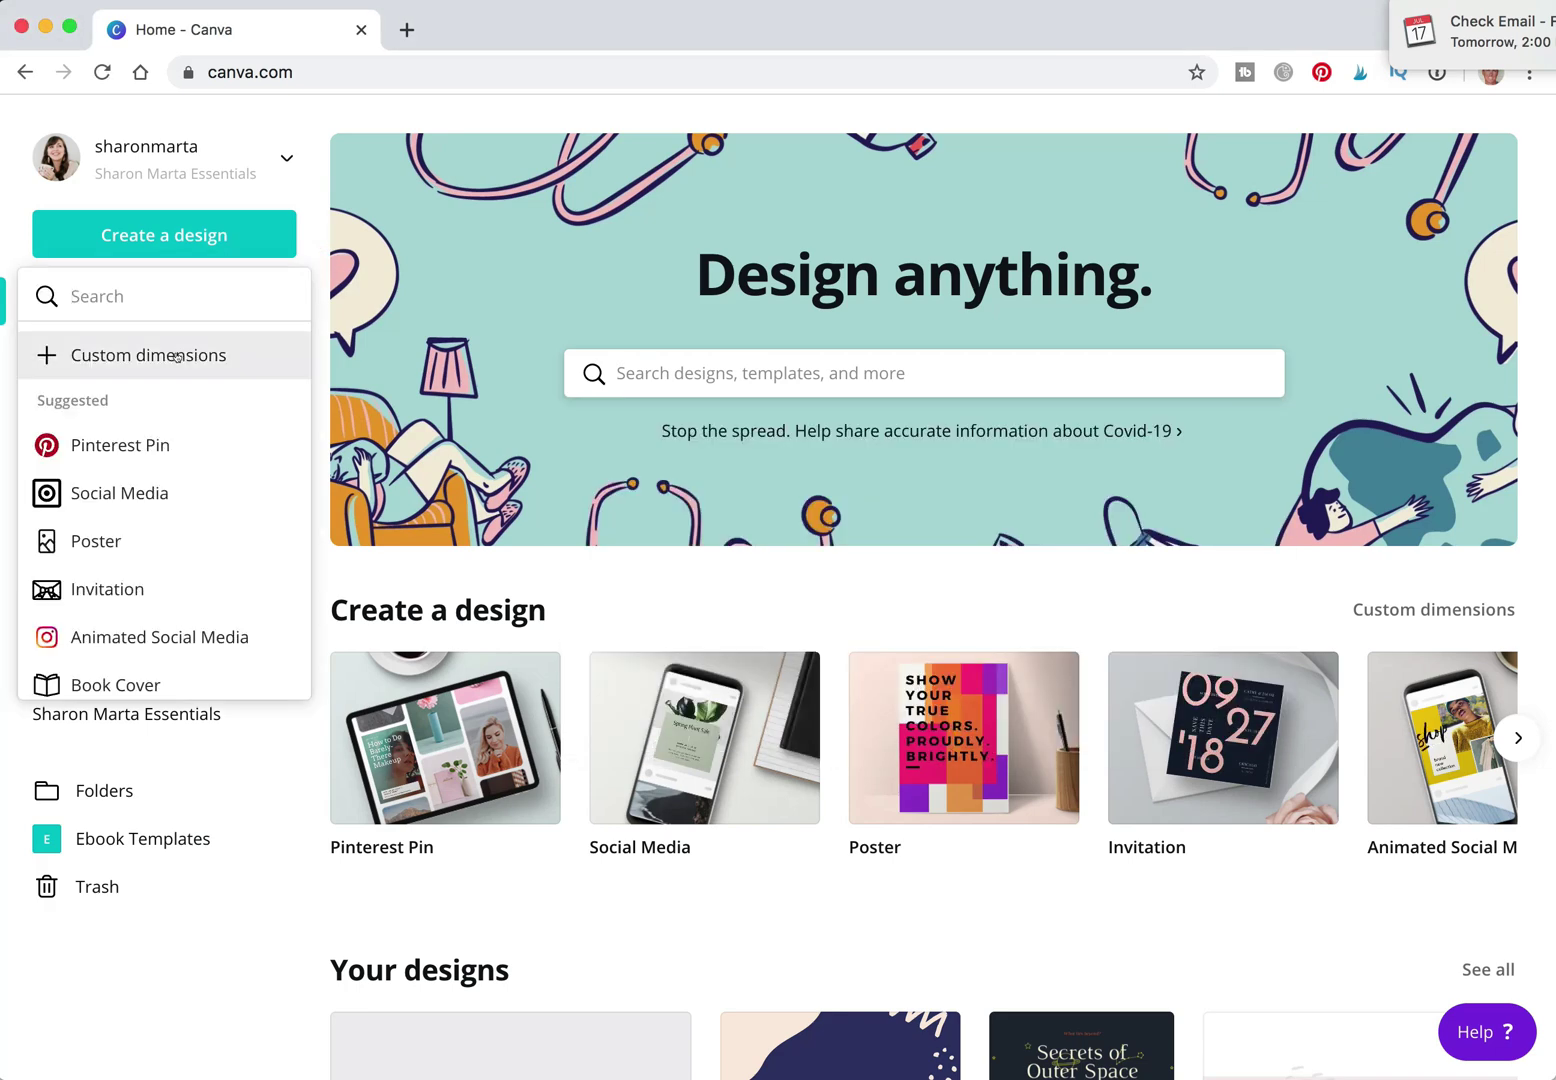
click(176, 356)
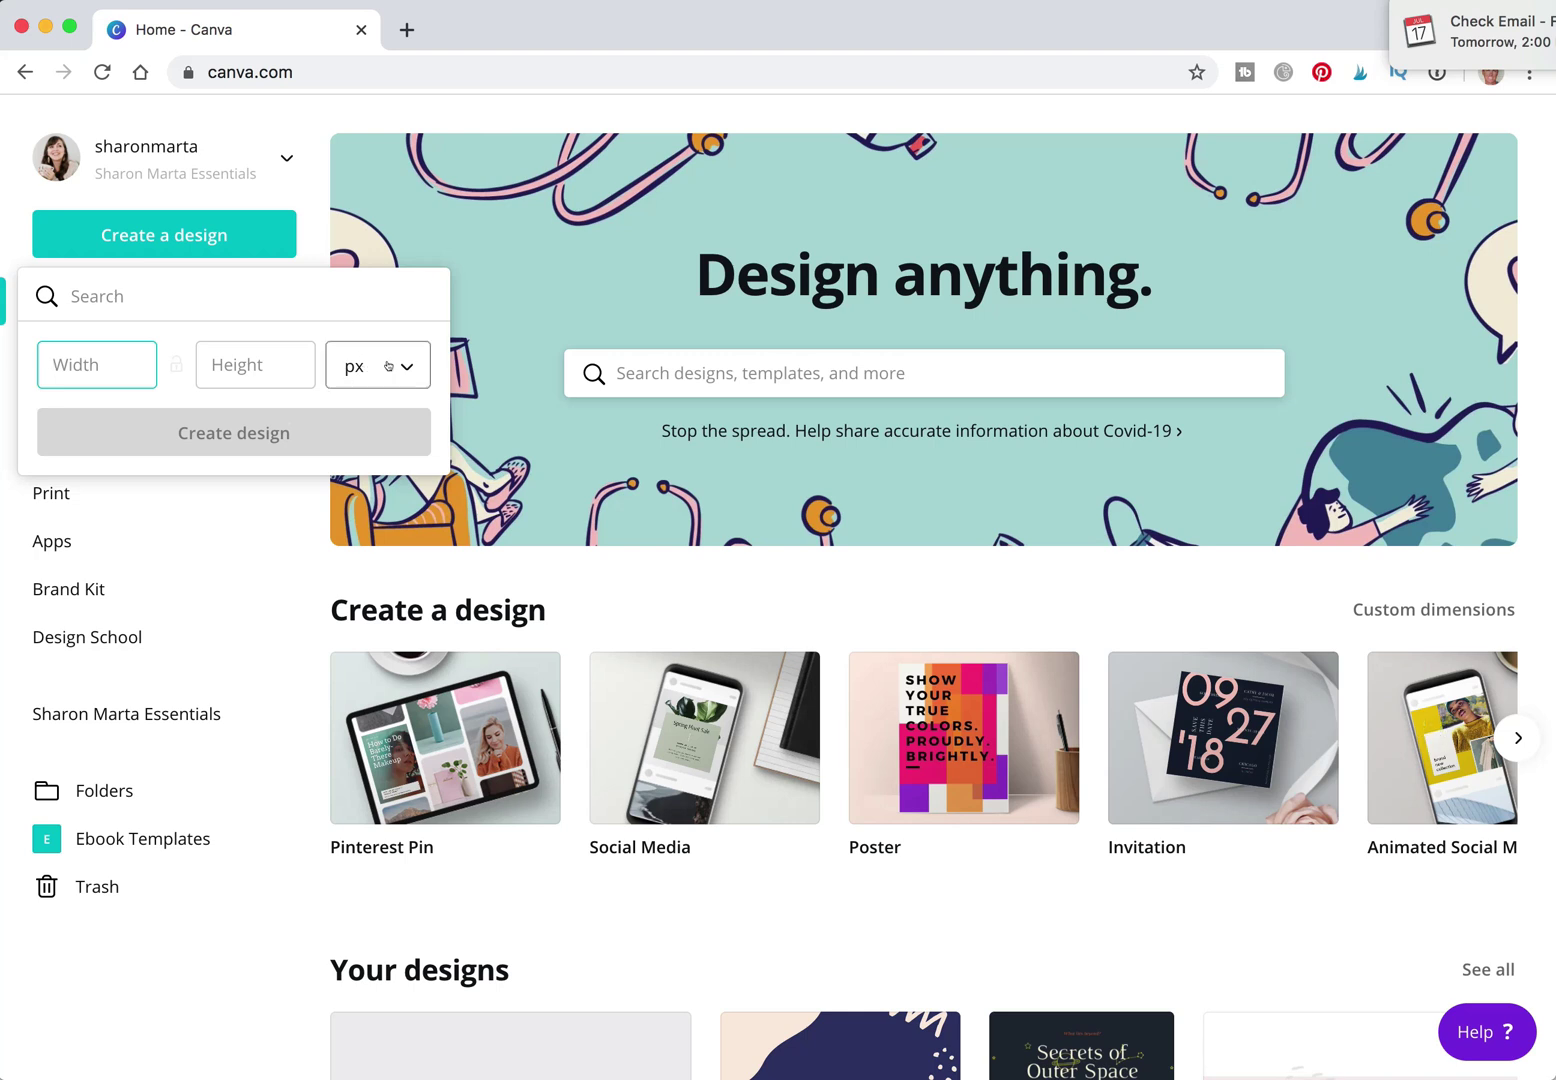
text(100)
key(Tab)
text(100)
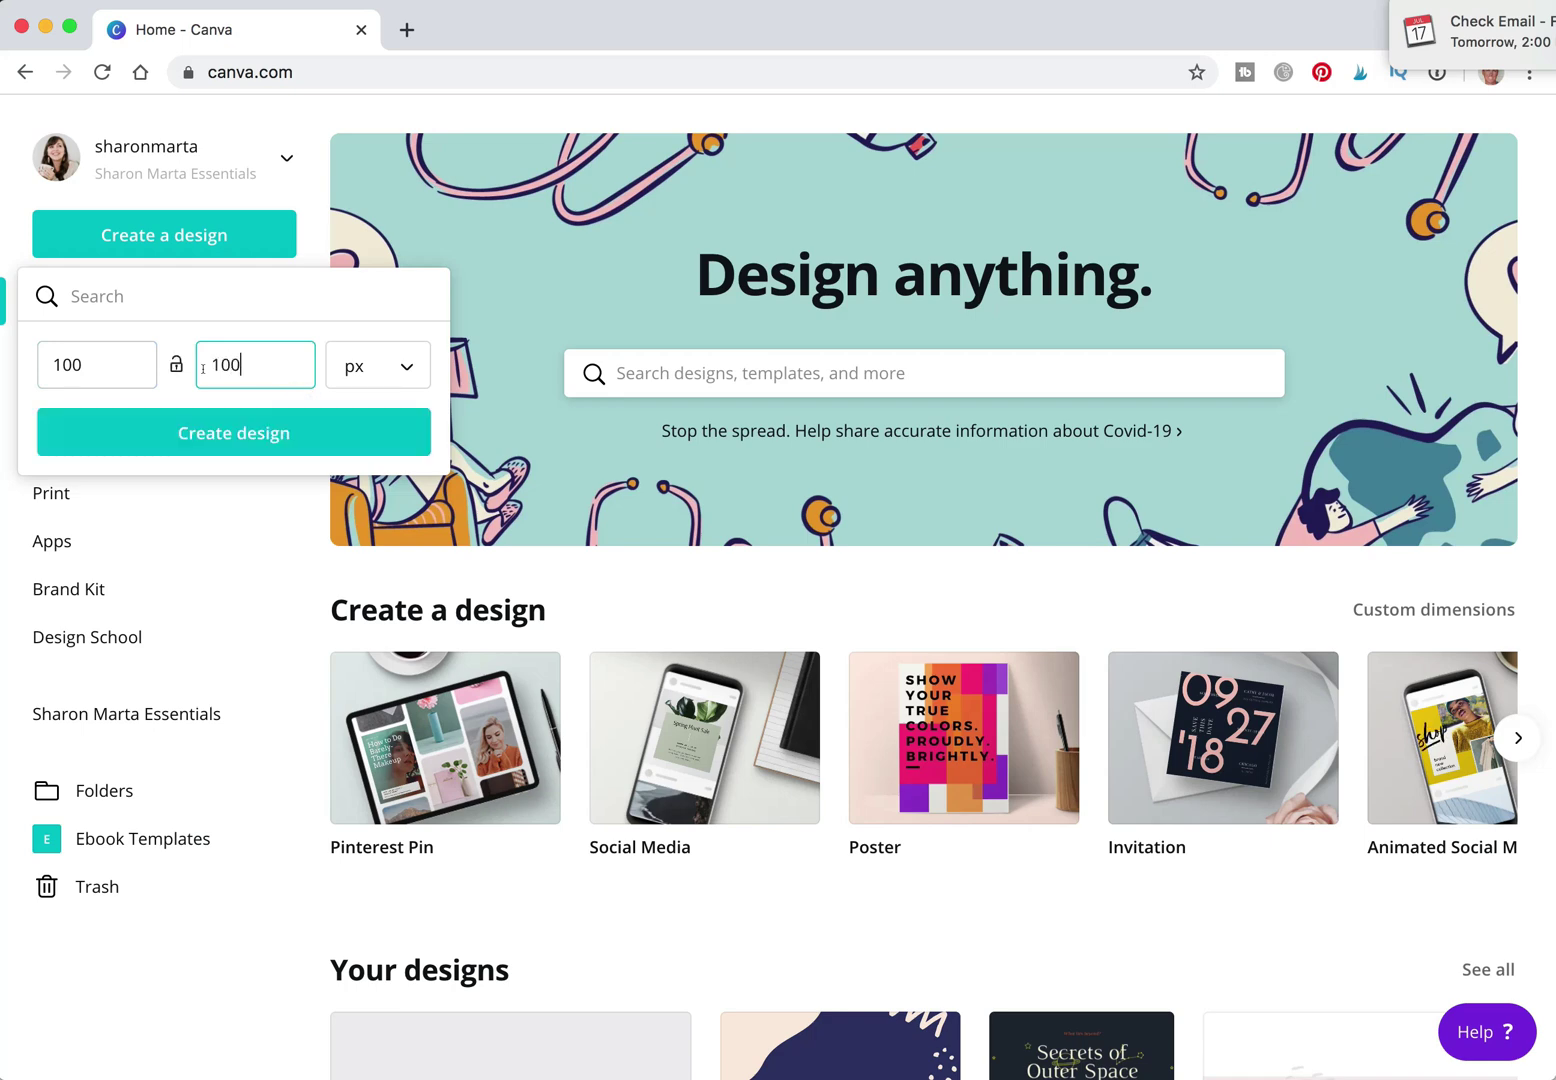
key(Return)
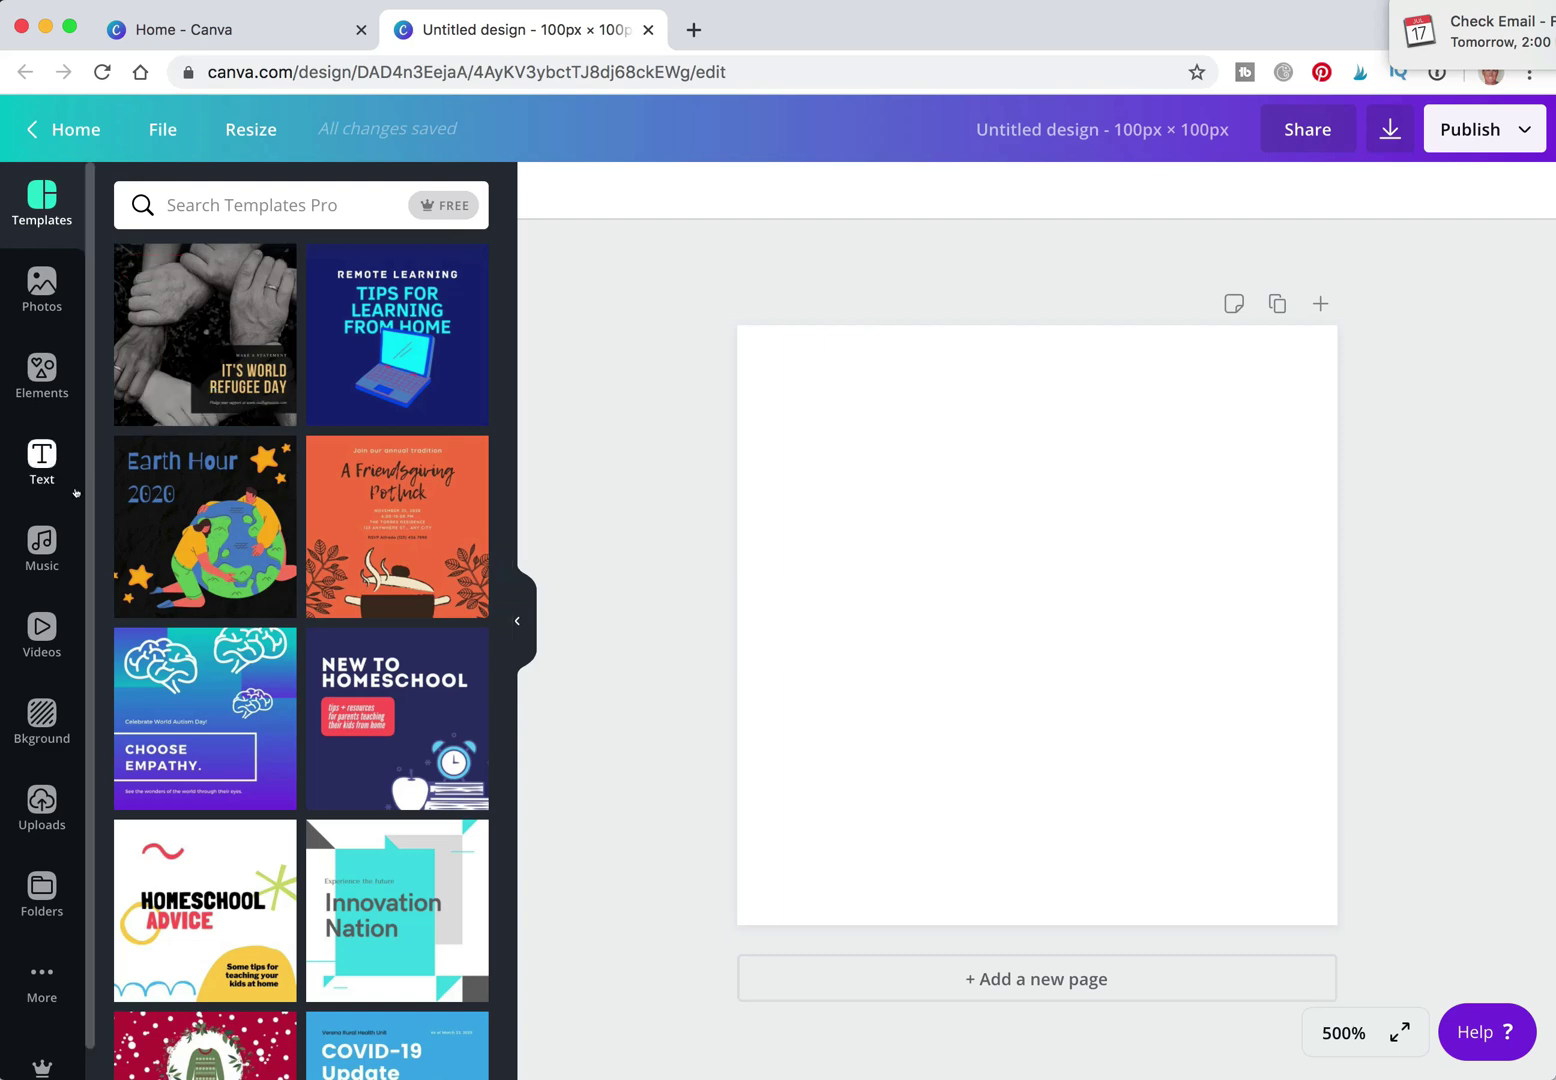
Add a square shape from Elements and stretch it to cover the entire page.
click(30, 359)
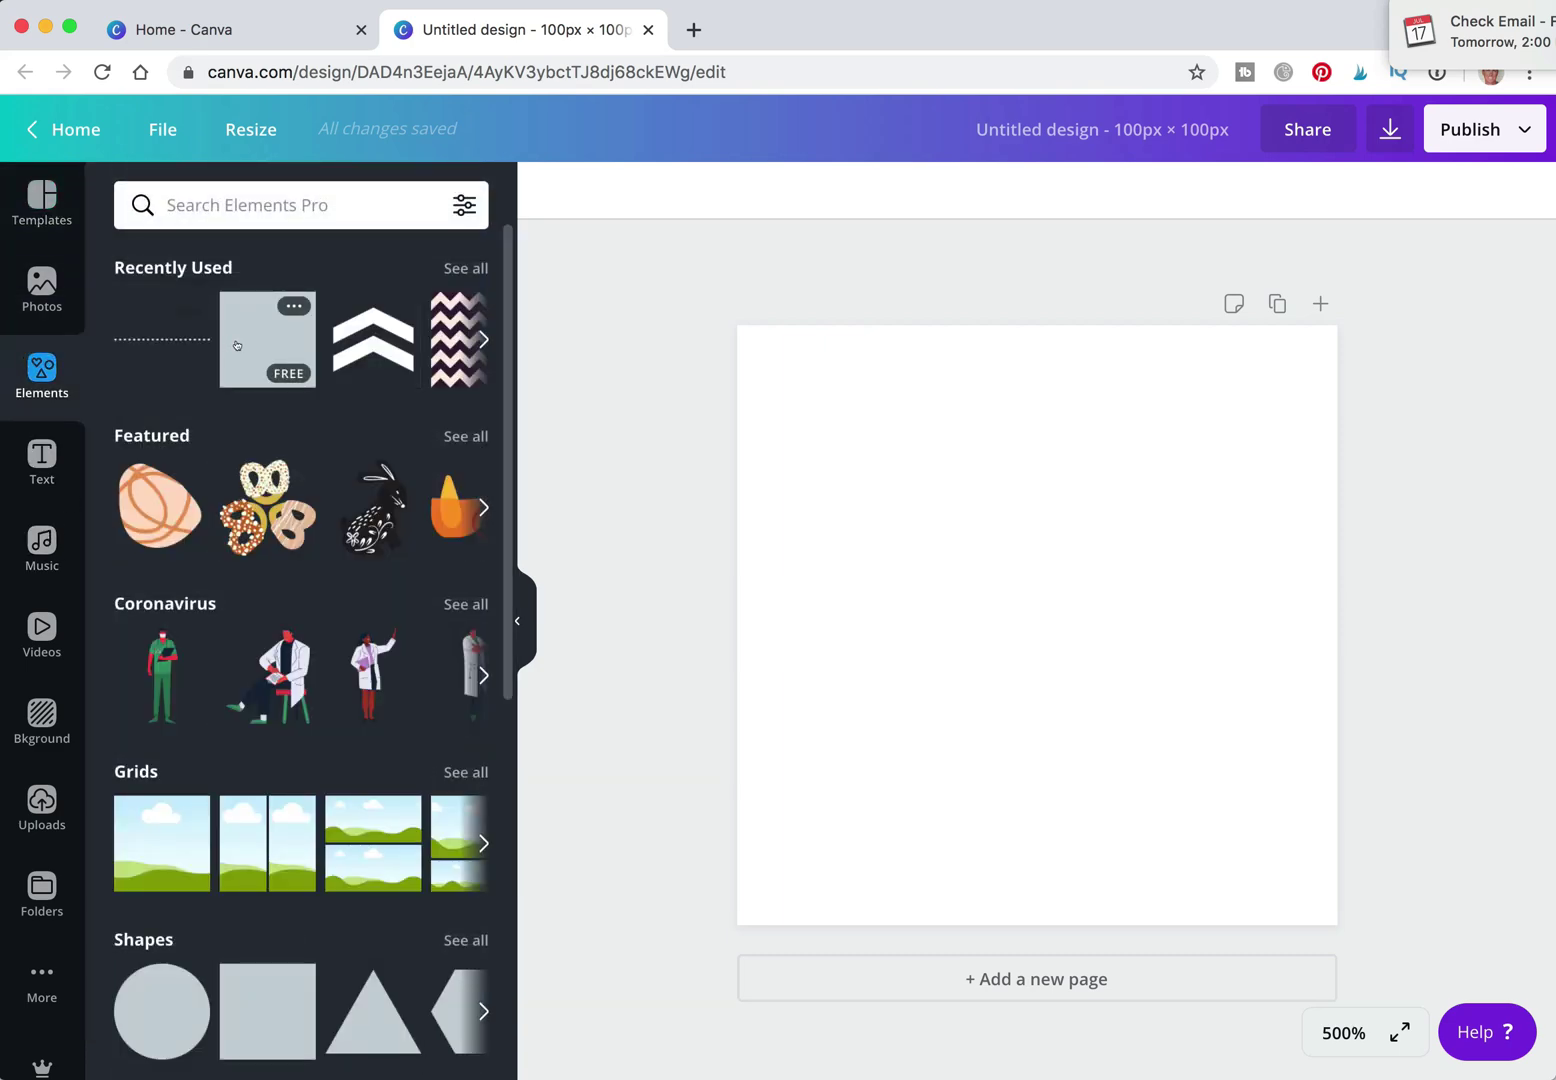
click(237, 345)
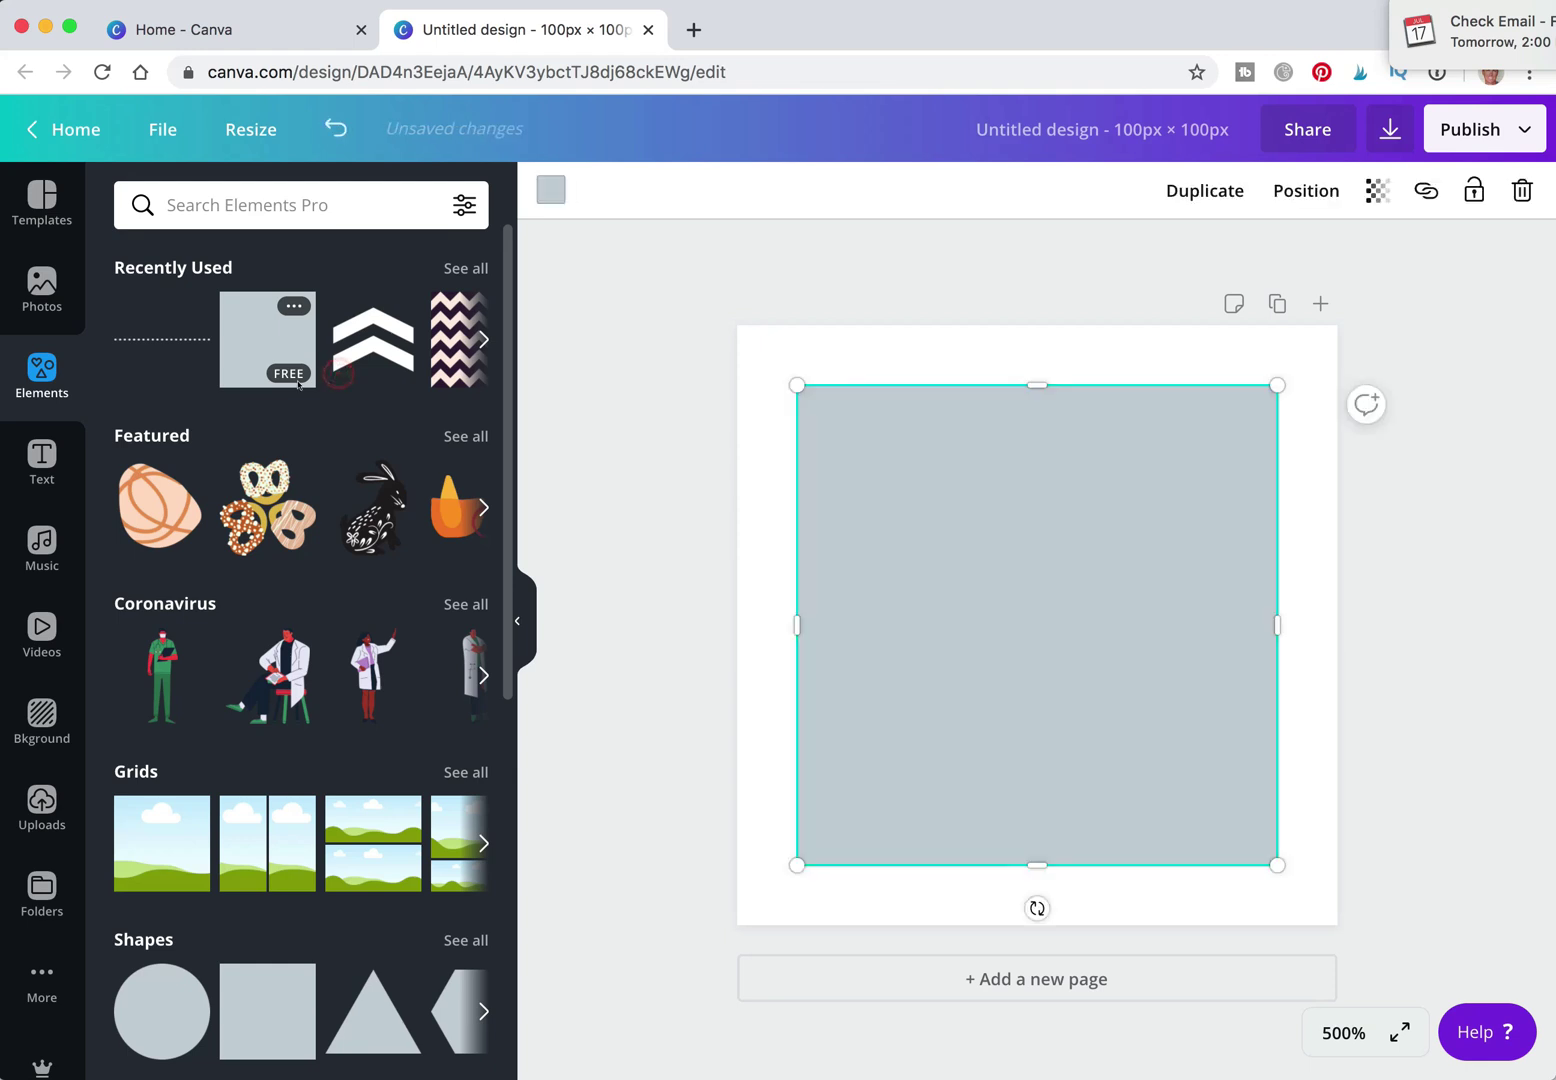
drag(798, 382, 736, 325)
drag(1272, 866, 1336, 924)
click(552, 192)
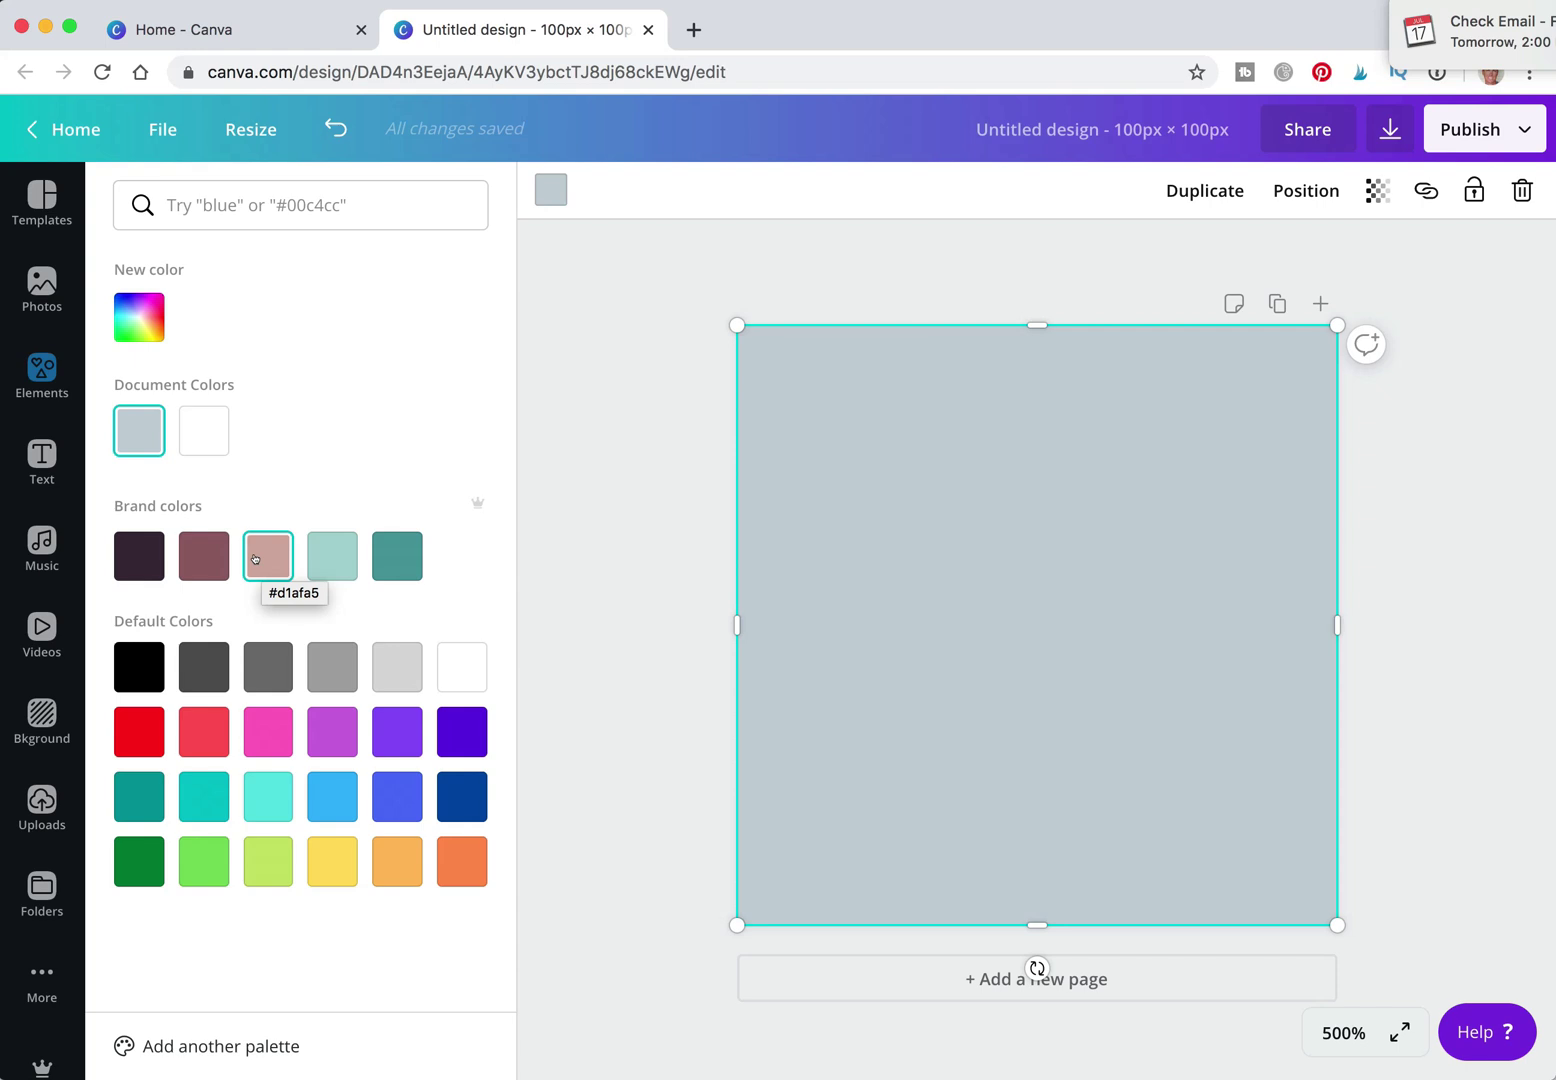
Fill the page-sized square with the dusty pink brand colour.
click(130, 305)
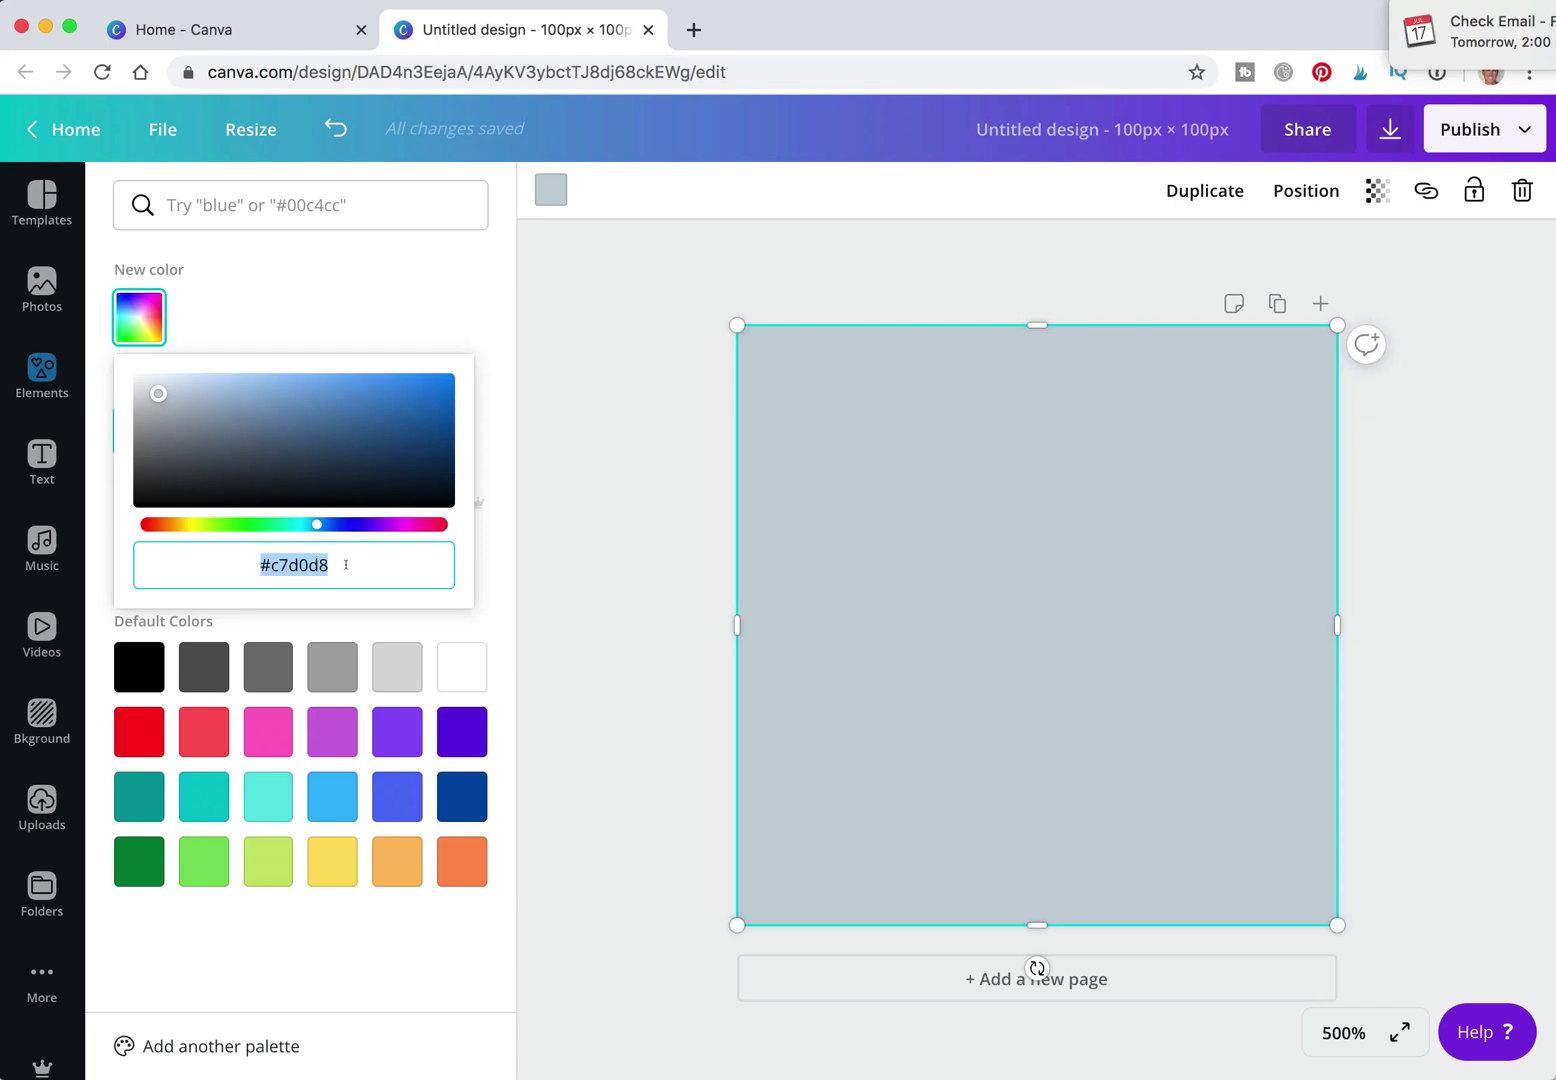
click(591, 479)
click(268, 555)
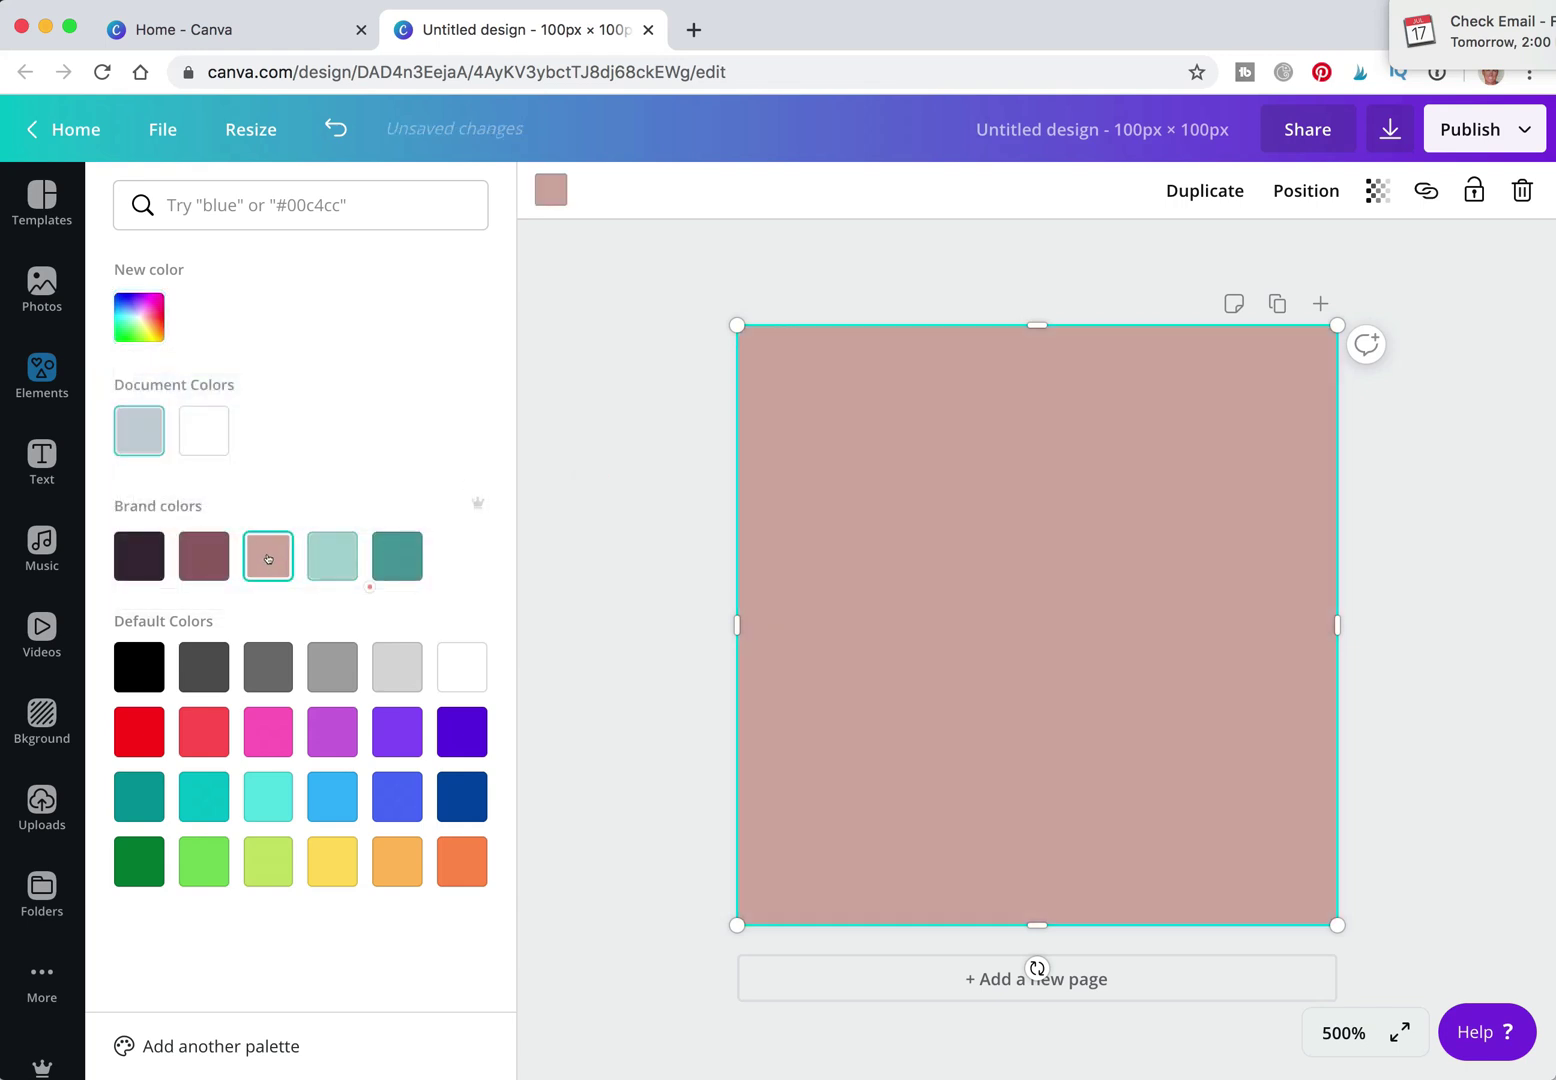
click(543, 479)
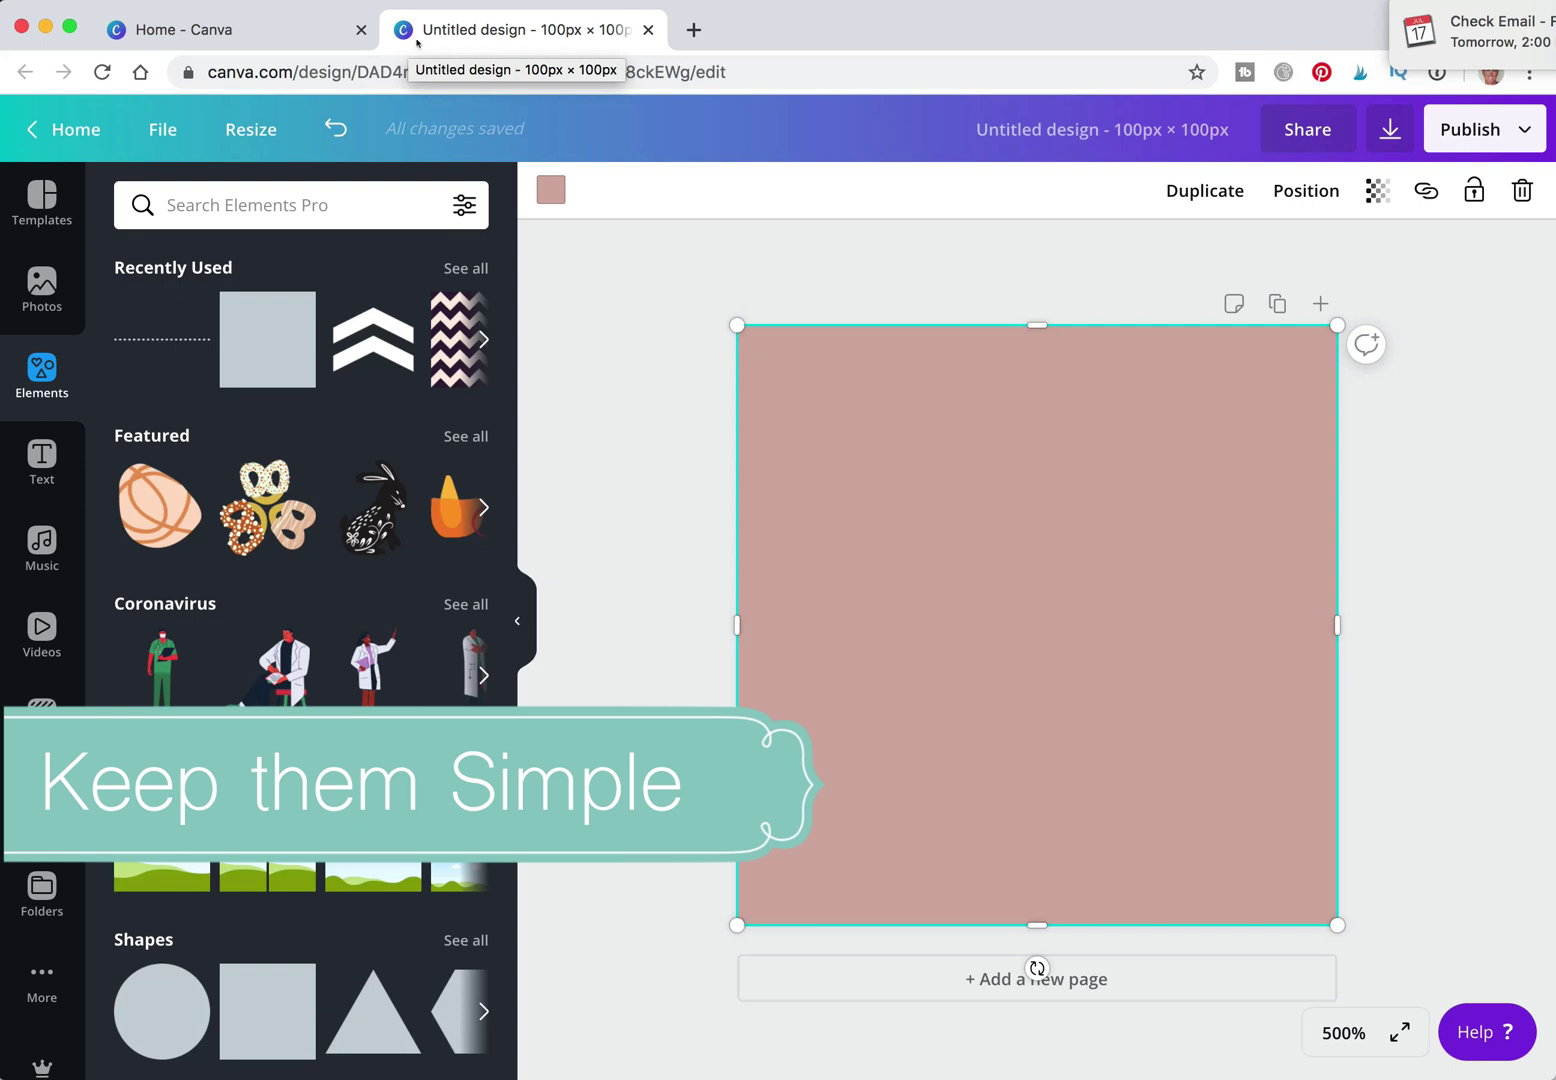
Add a heading text box reading 'E' and enlarge it to fill much of the page.
click(42, 458)
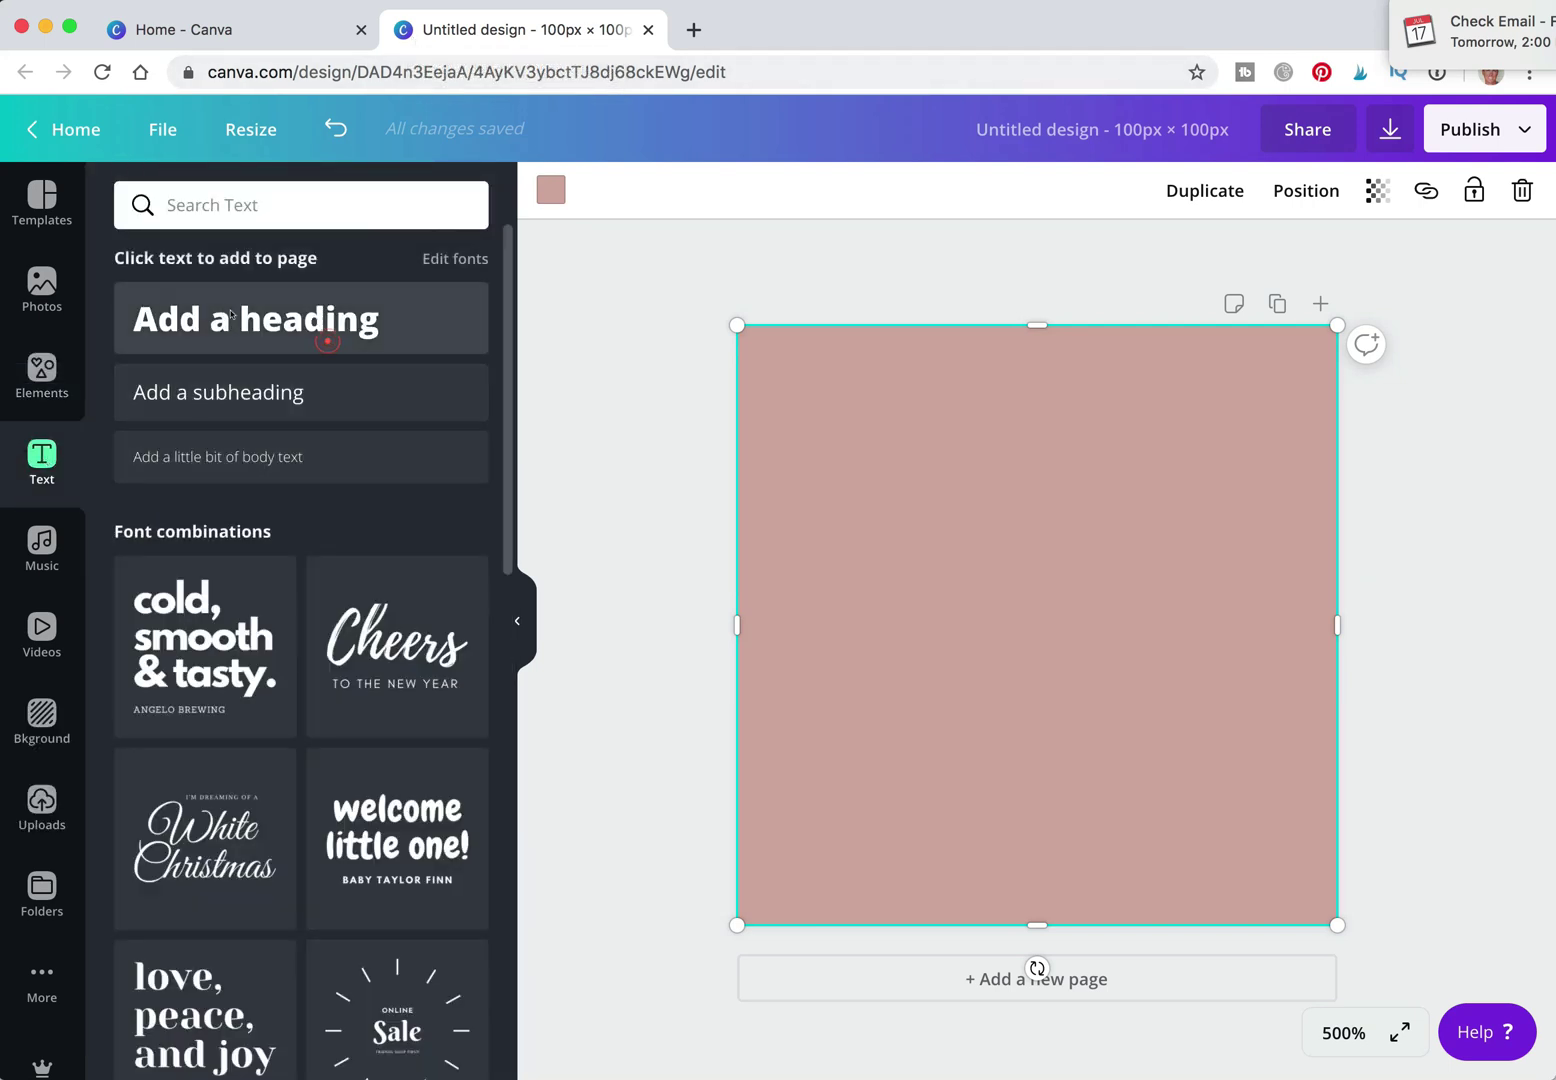
click(230, 314)
text(E)
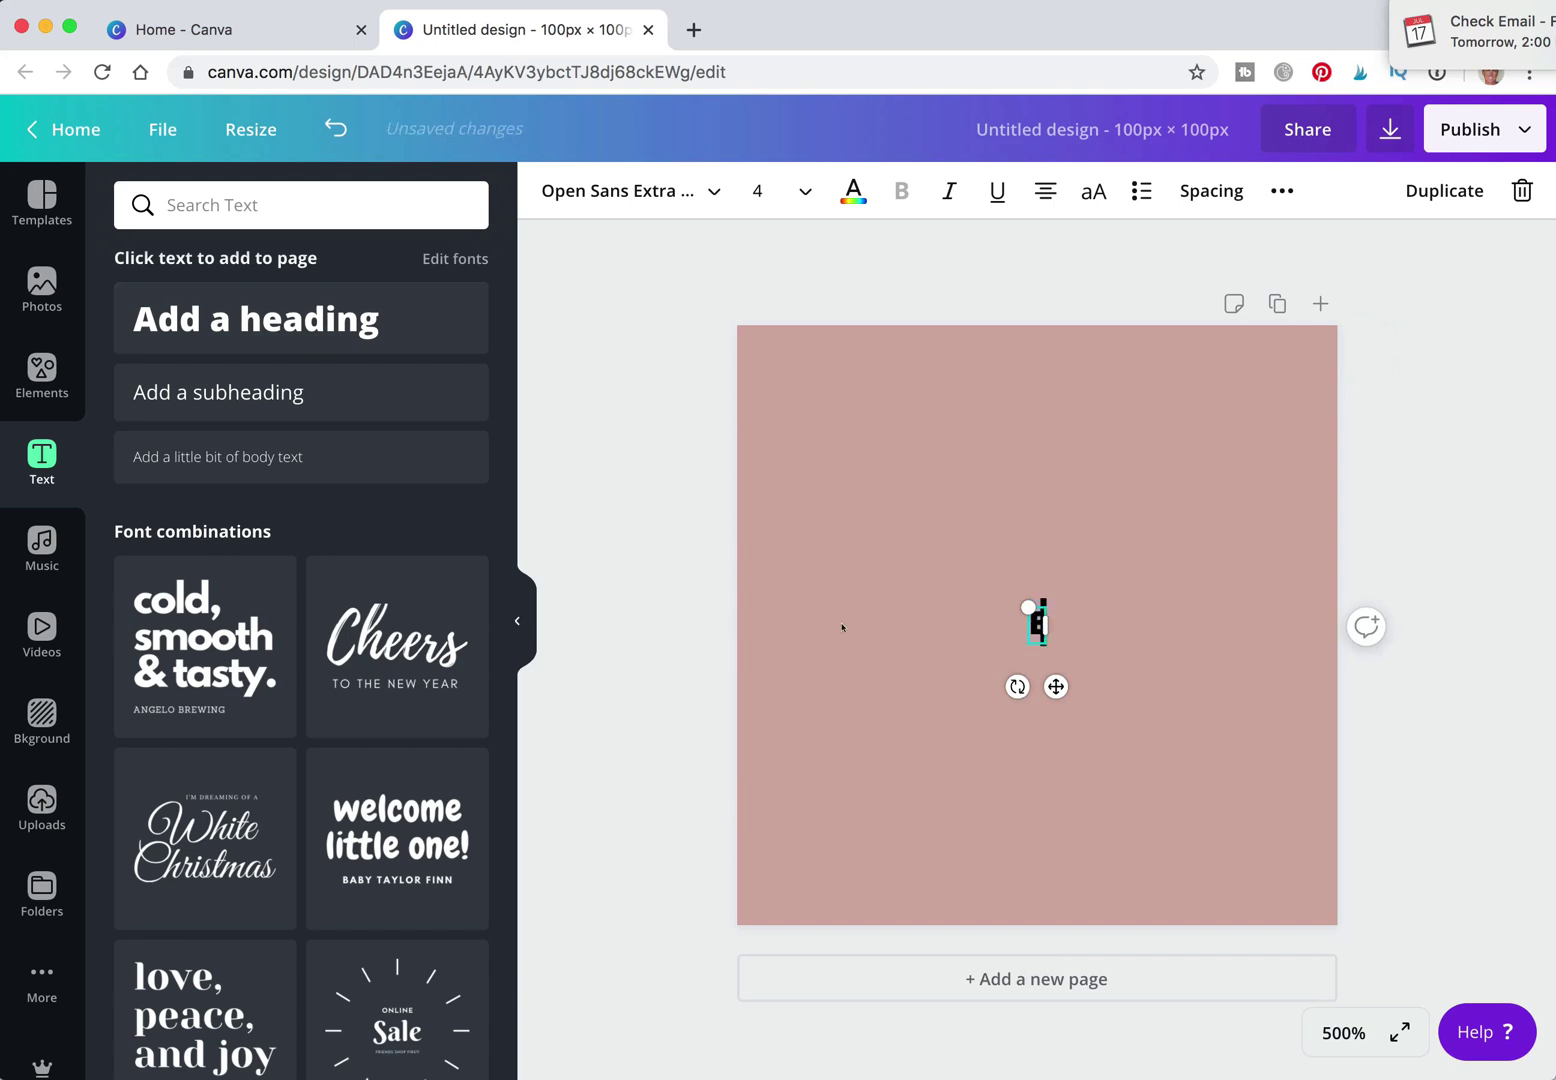
drag(1022, 604, 771, 399)
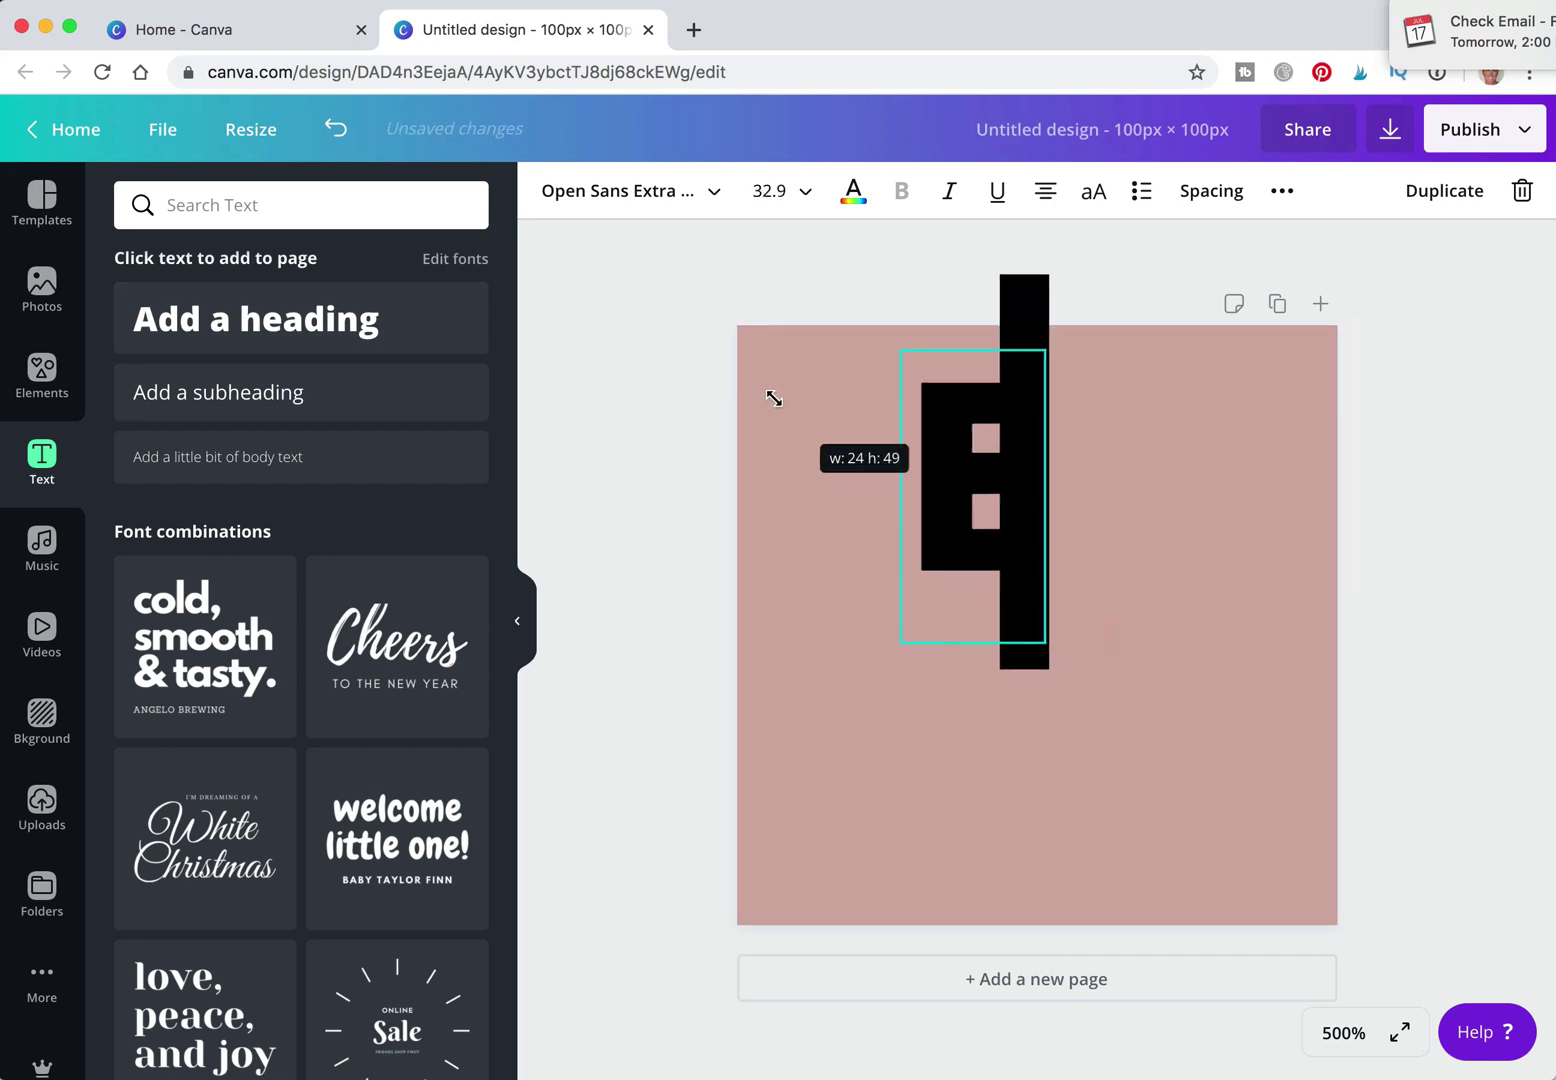
drag(1040, 646, 1271, 868)
Reposition the letter E to the centre of the pink page.
click(1079, 616)
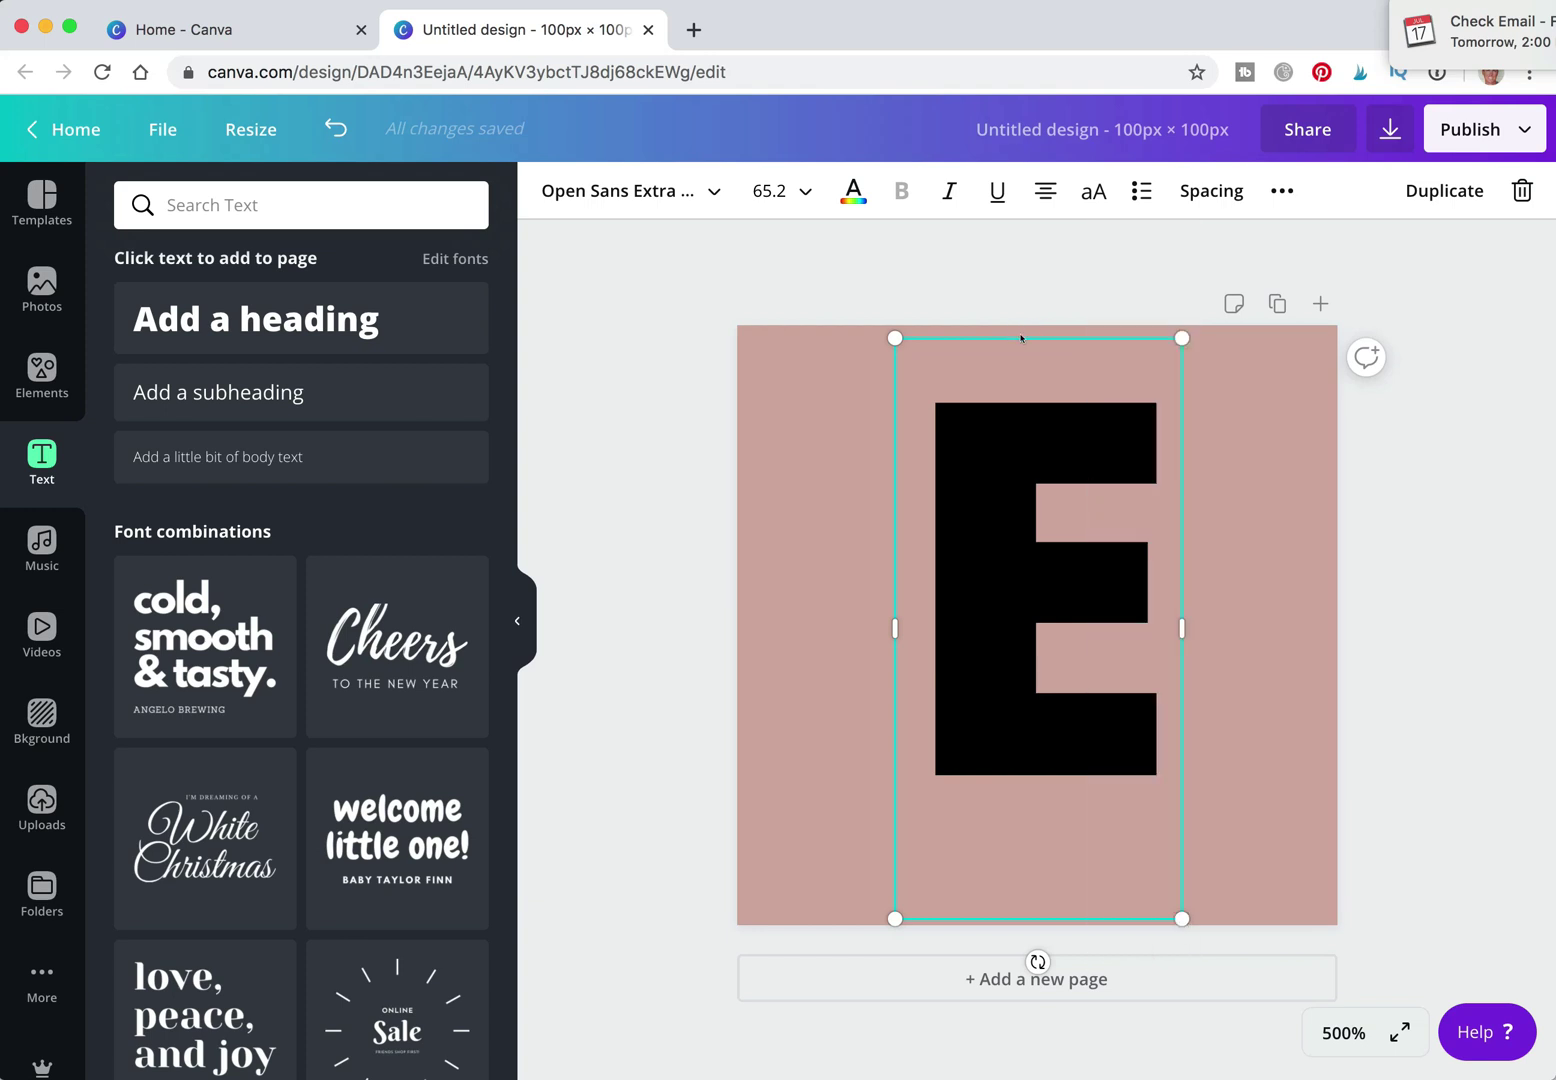
drag(1027, 332, 1034, 380)
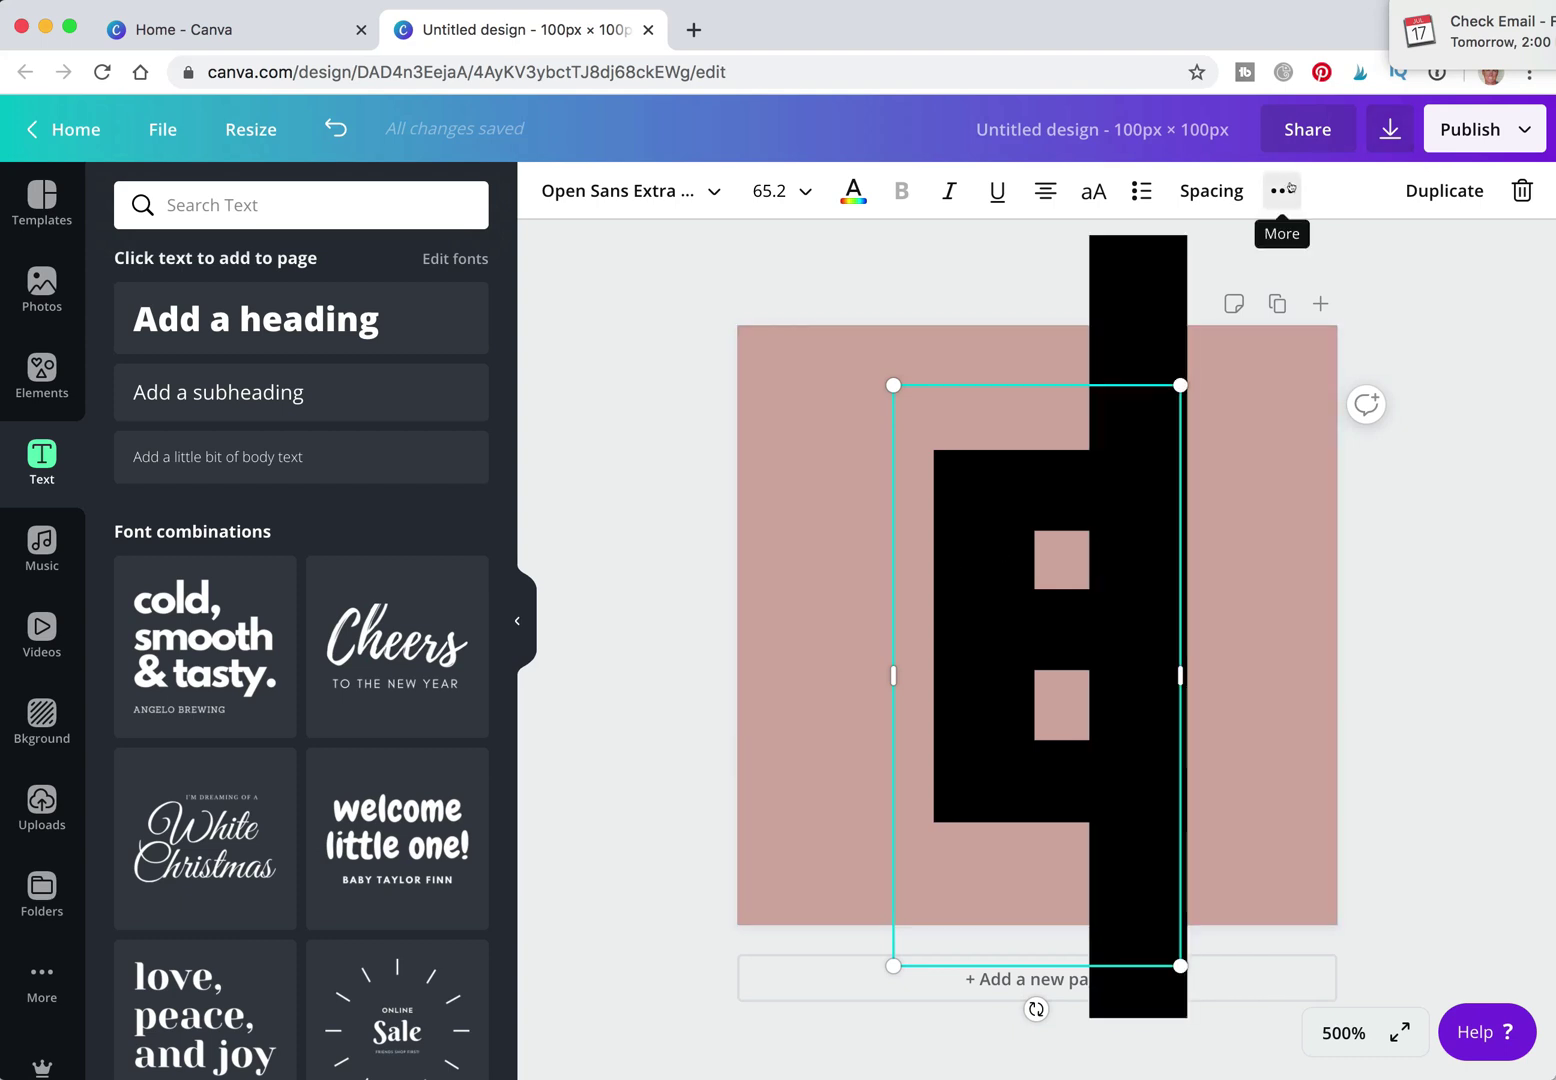
key(shift+Up)
drag(1125, 338, 1126, 374)
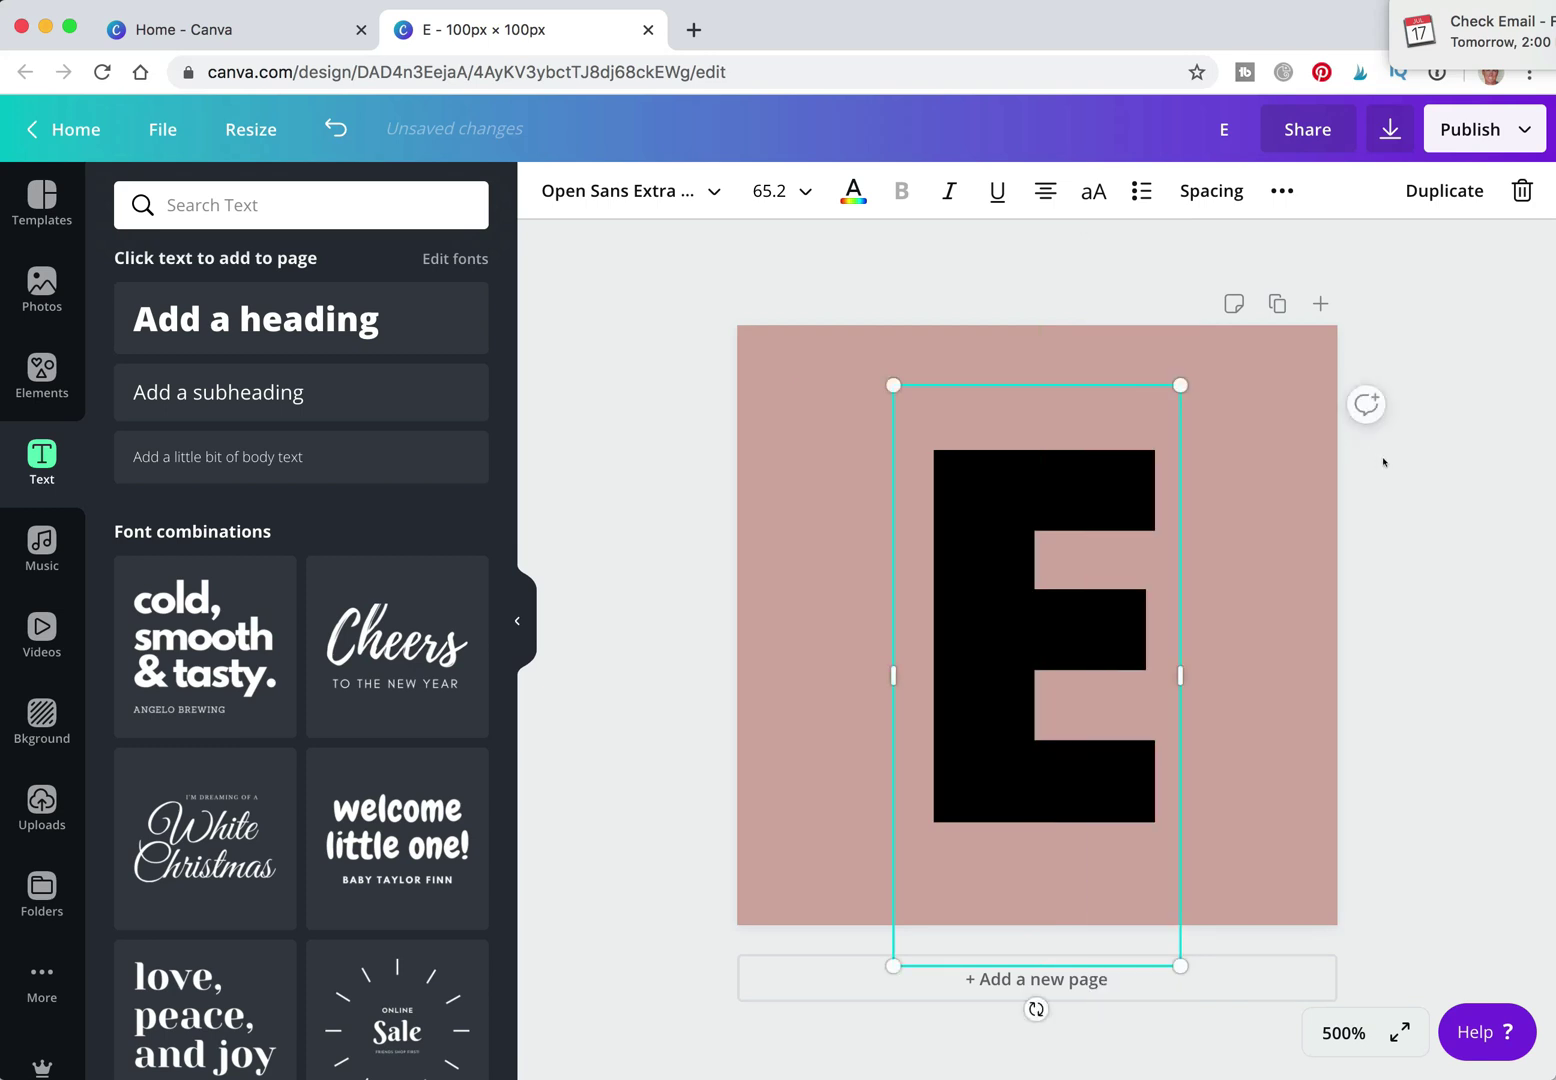
Make the letter E white and set its font to Abril Fatface.
click(853, 192)
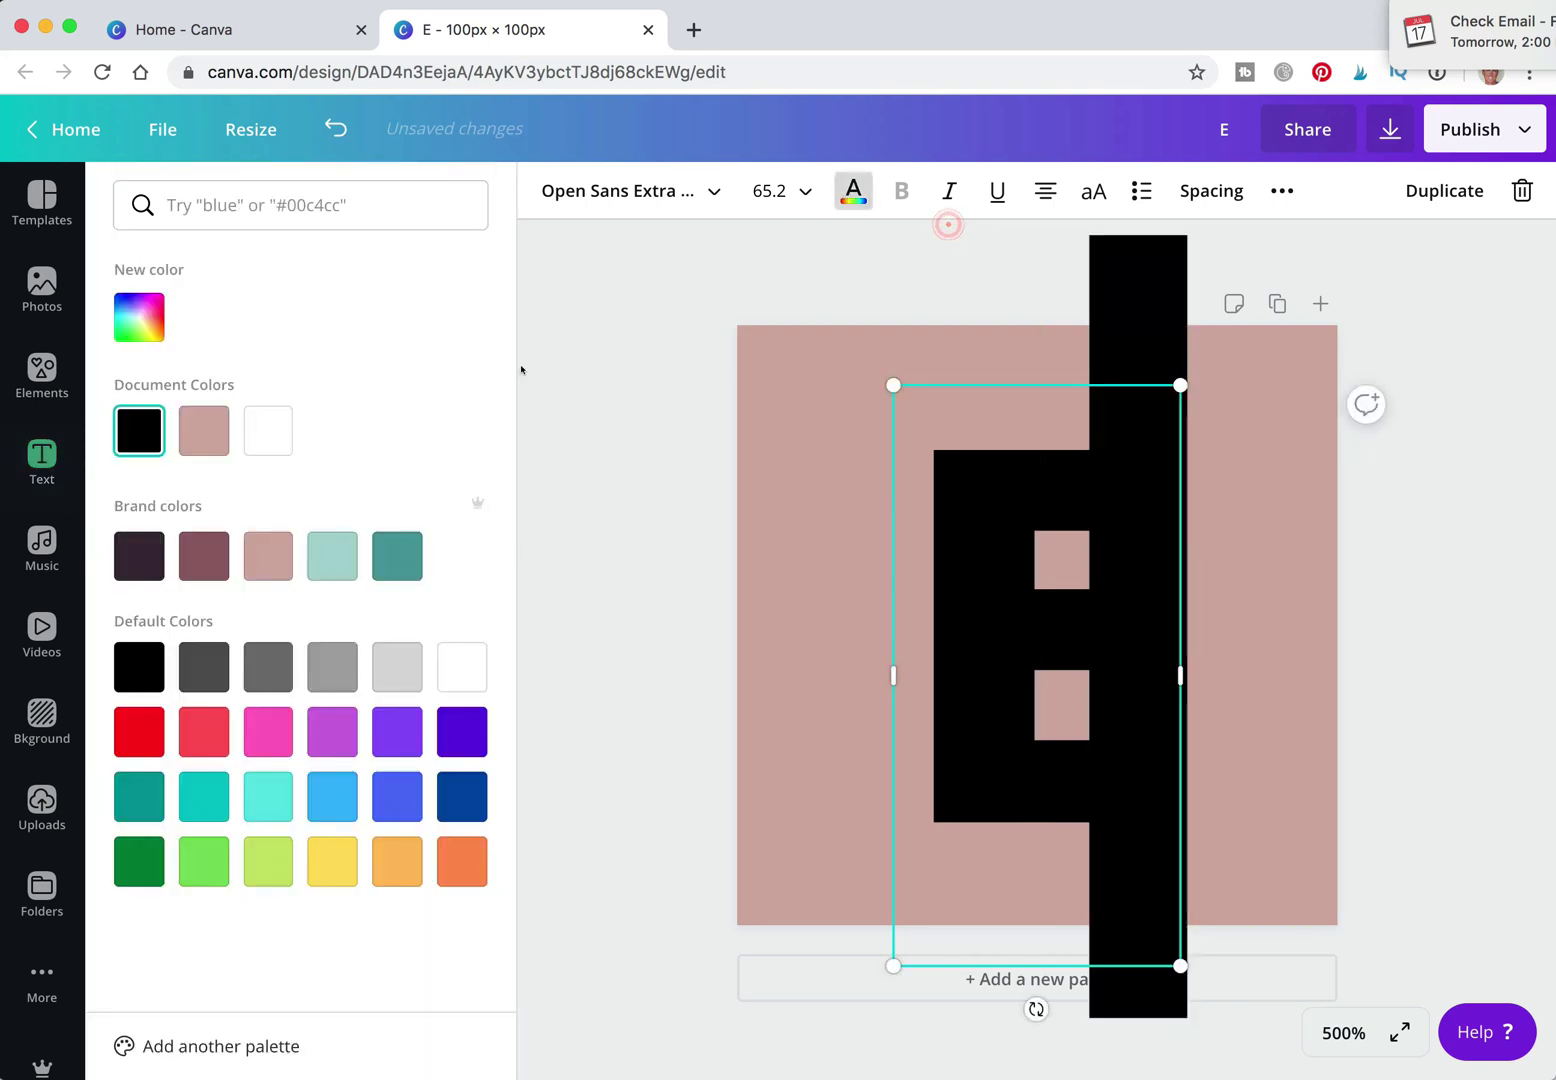
click(268, 430)
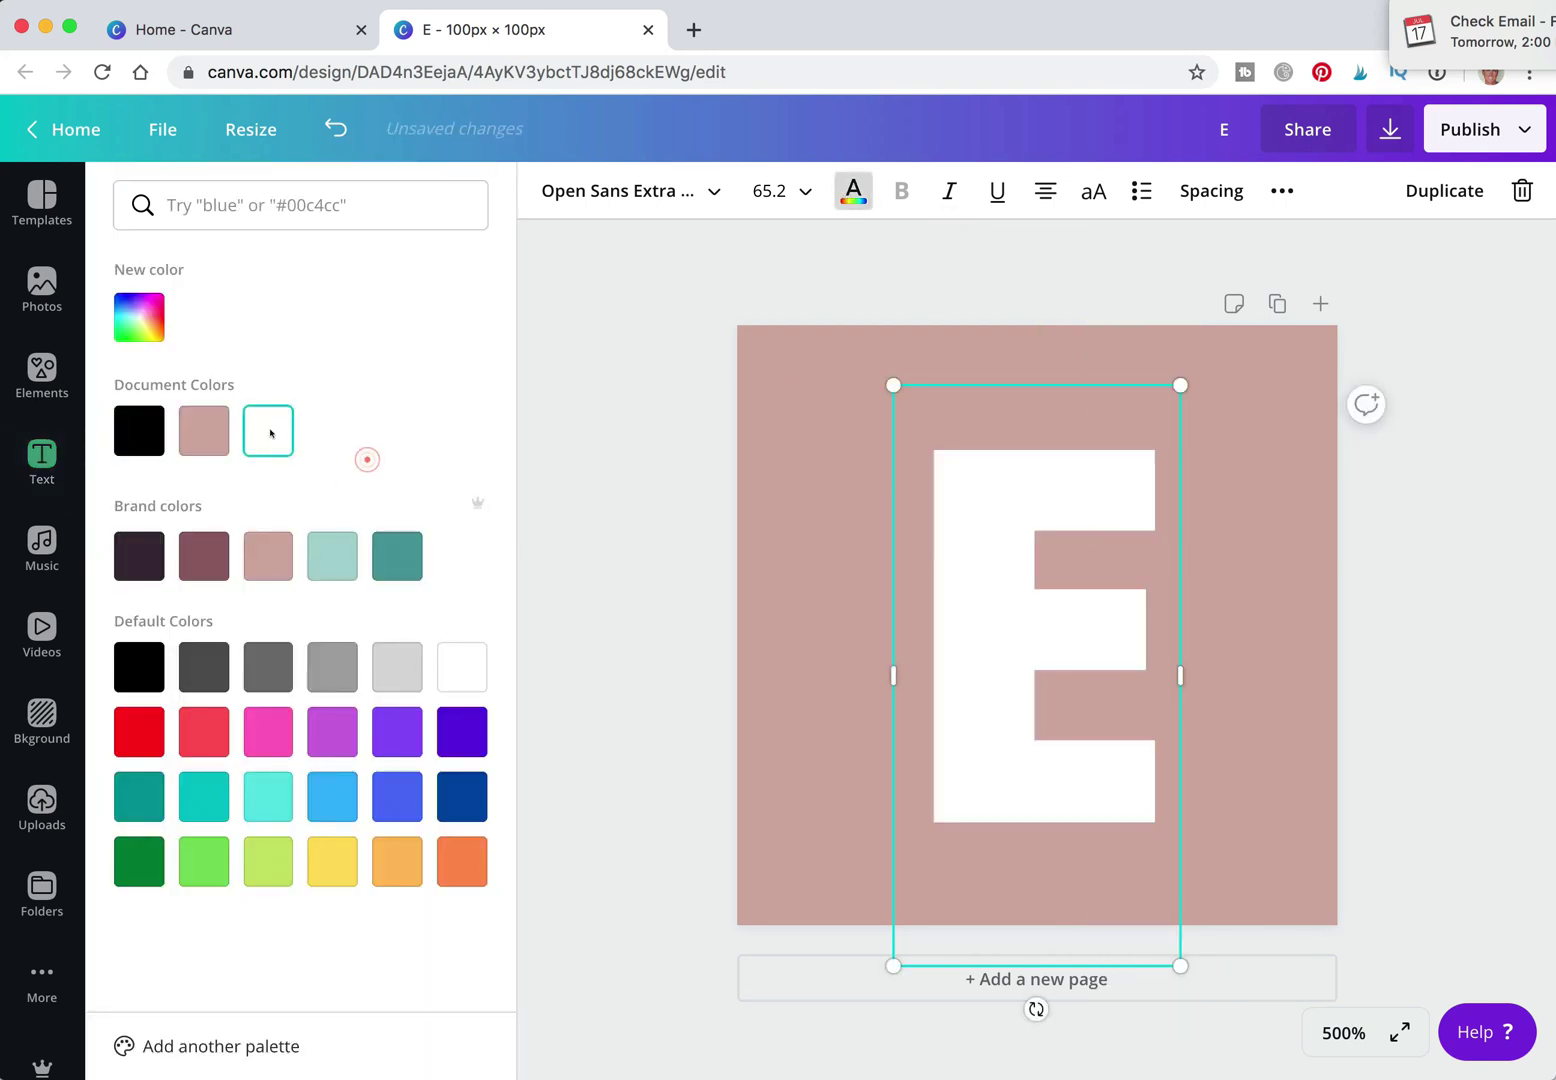
click(650, 191)
scroll(303, 790, down, 10)
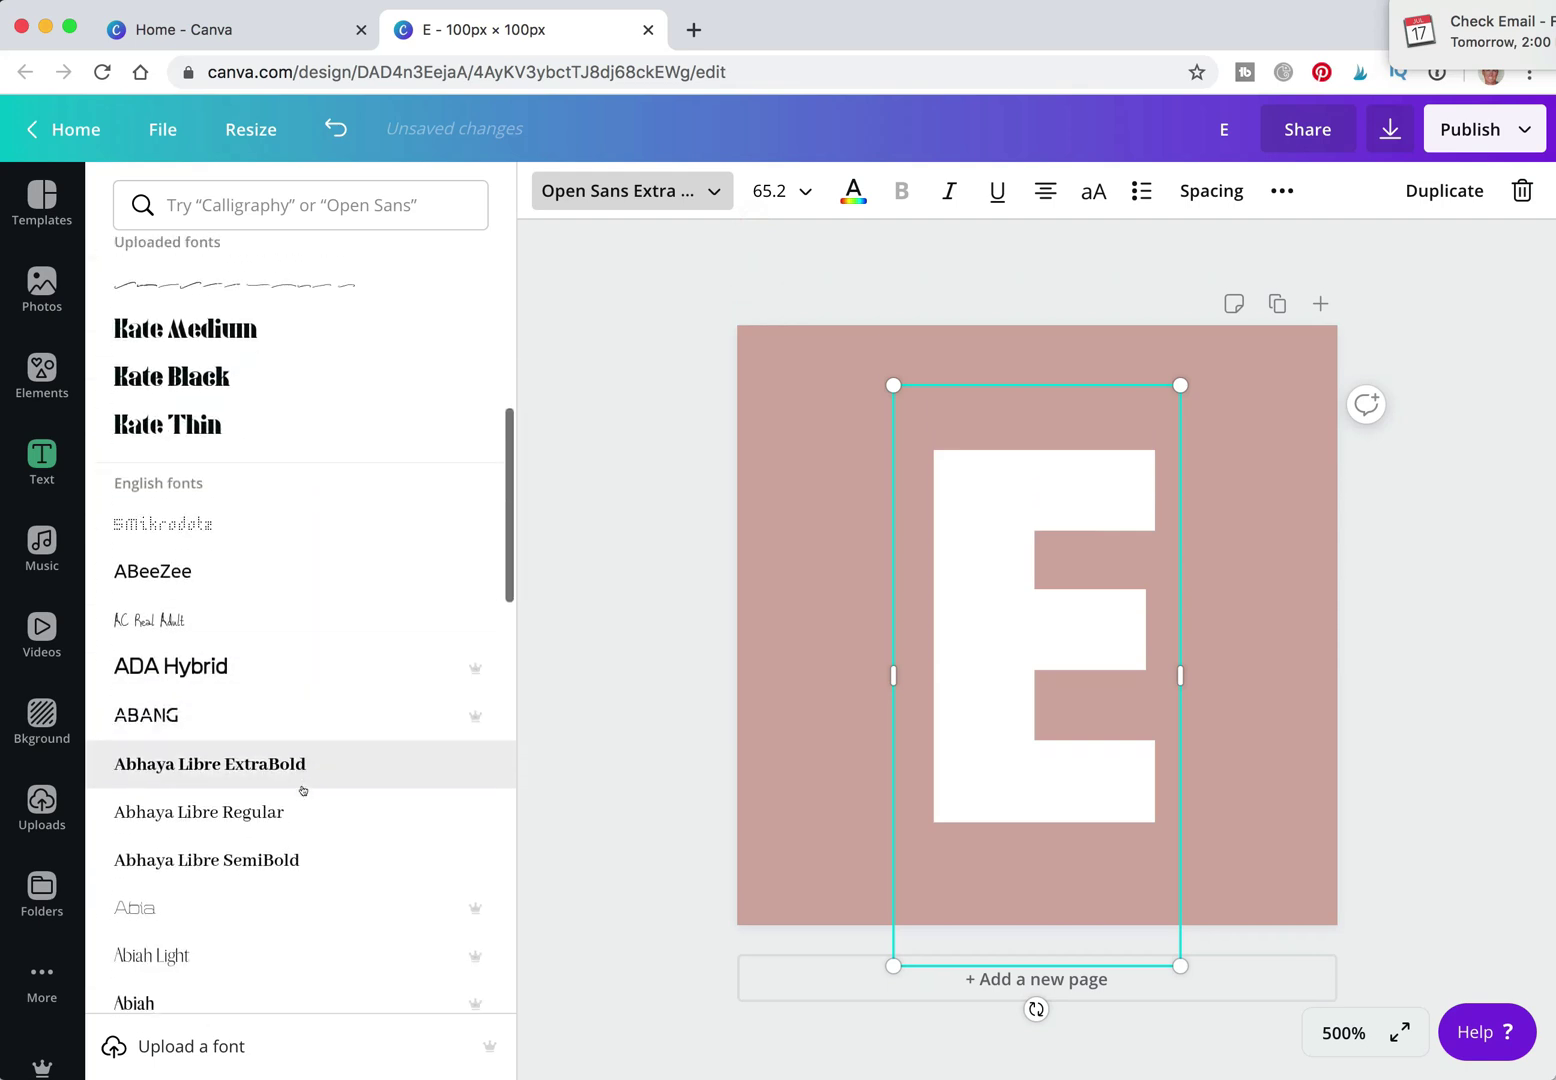
scroll(303, 790, down, 5)
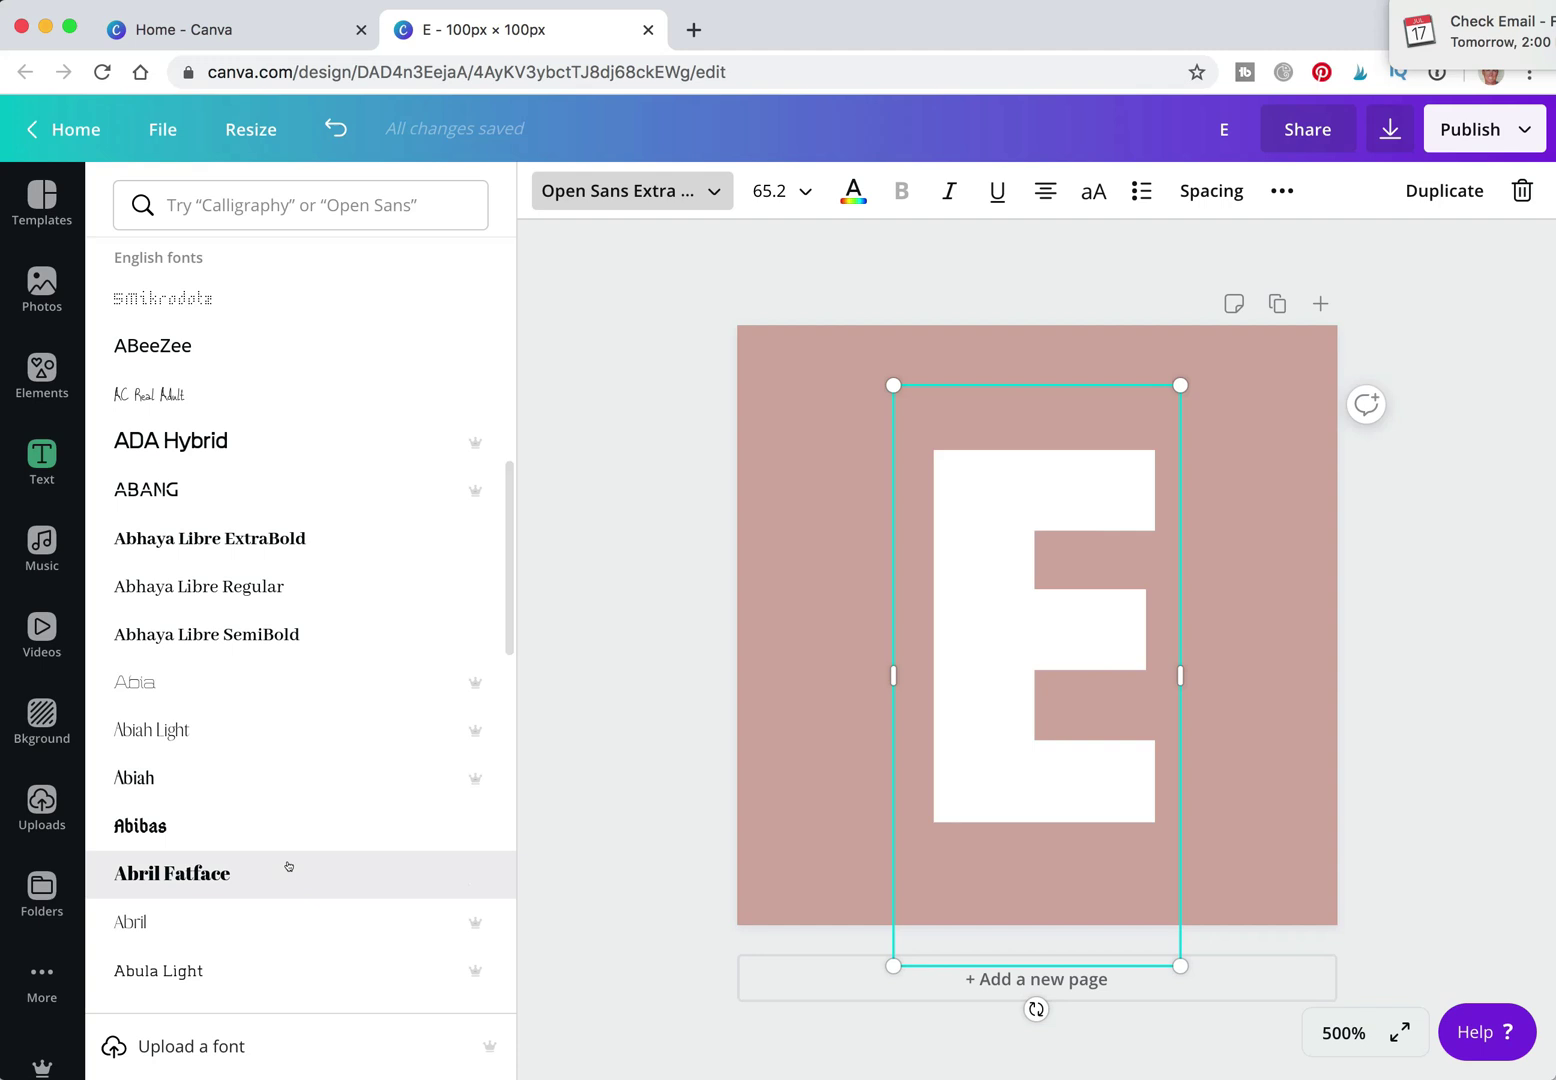
click(288, 868)
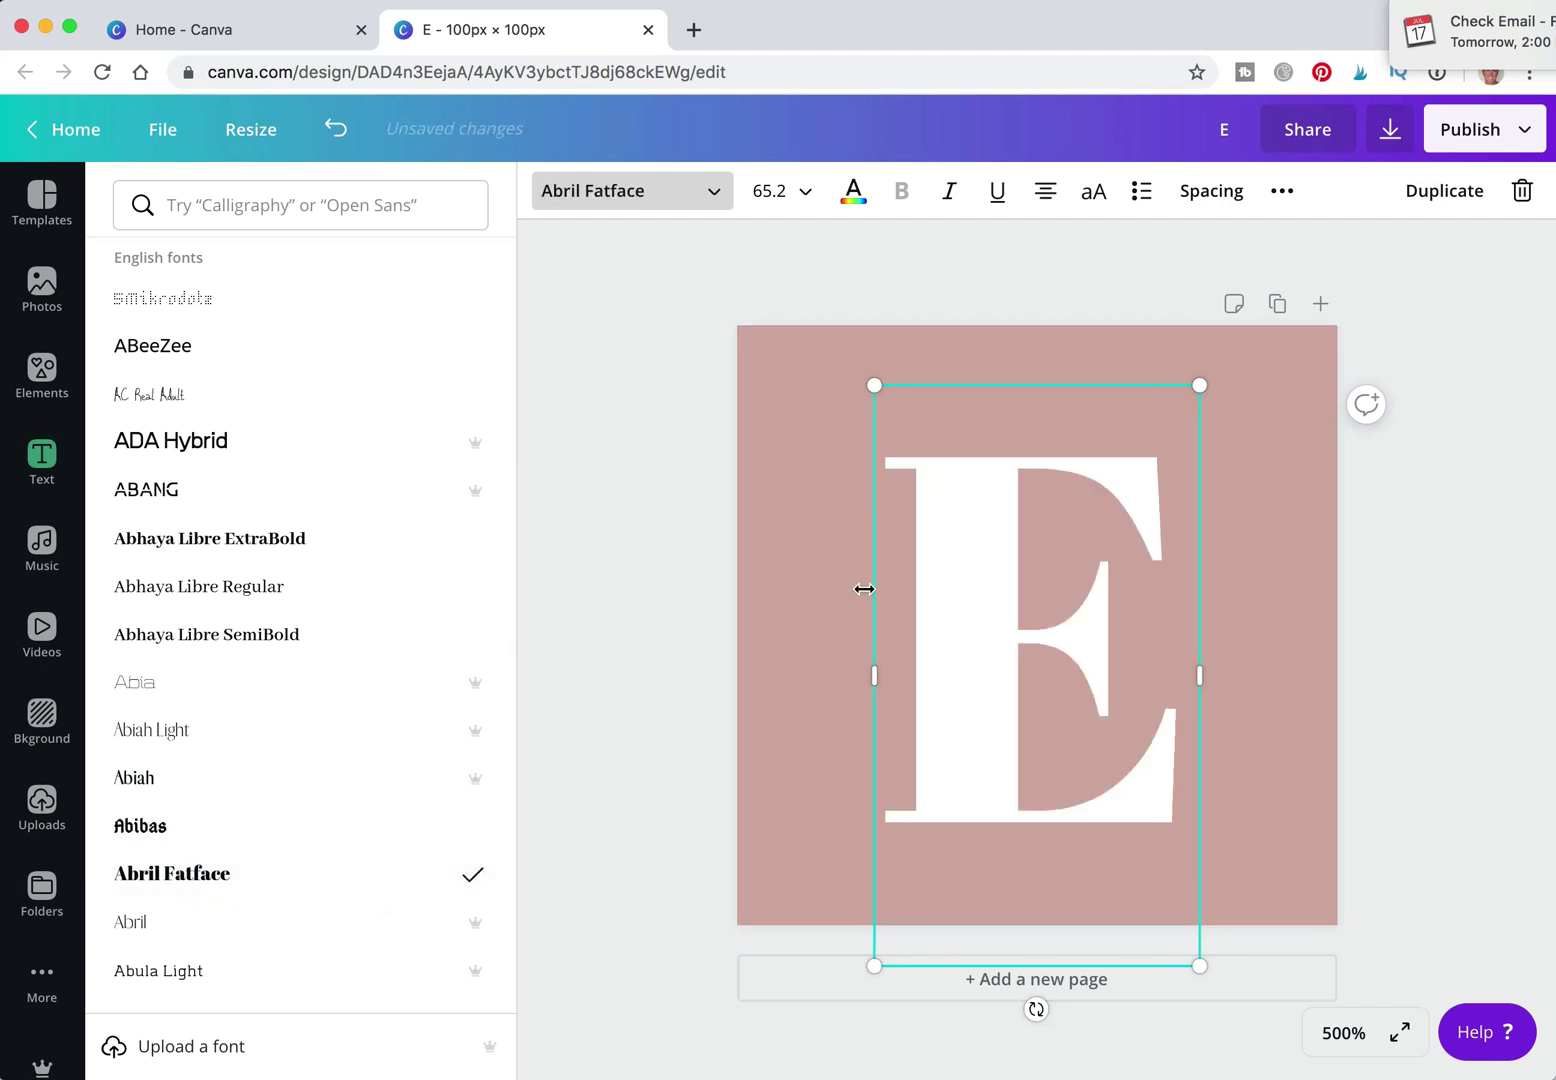
Enlarge the E to size 71.1 so it fills most of the square.
mouse_move(857, 371)
mouse_down()
mouse_move(834, 354)
mouse_move(856, 353)
mouse_up()
mouse_move(1202, 966)
mouse_down()
mouse_move(1224, 983)
mouse_move(1212, 988)
mouse_up()
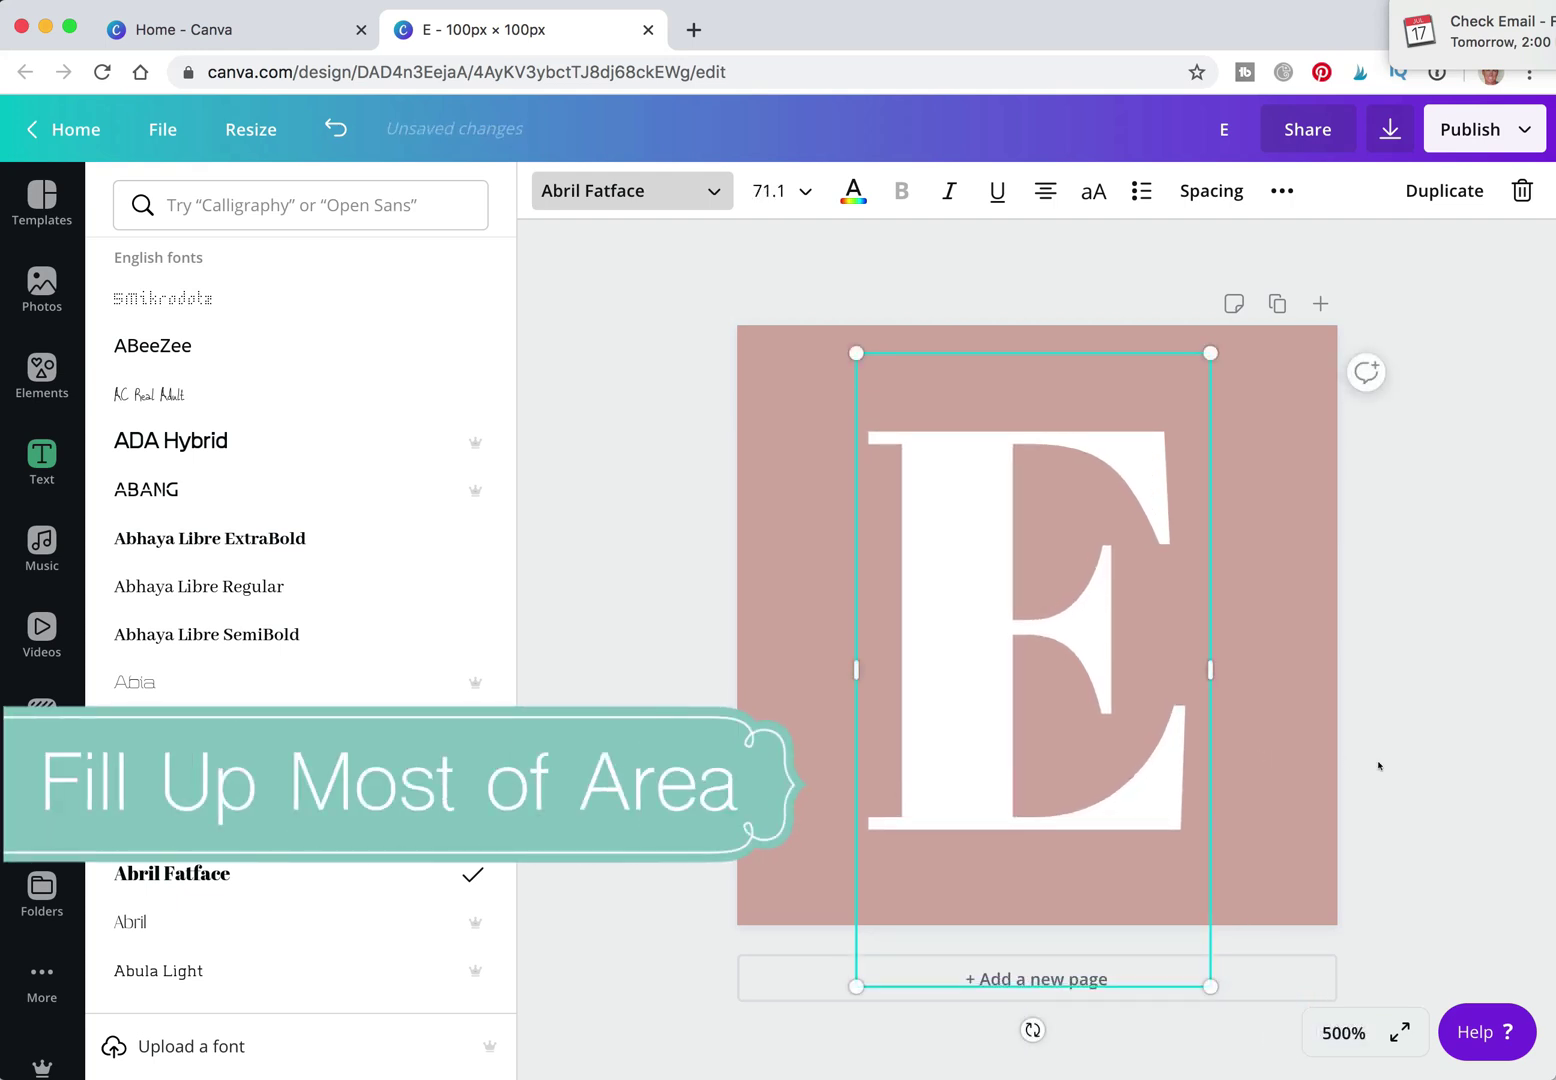
click(1377, 766)
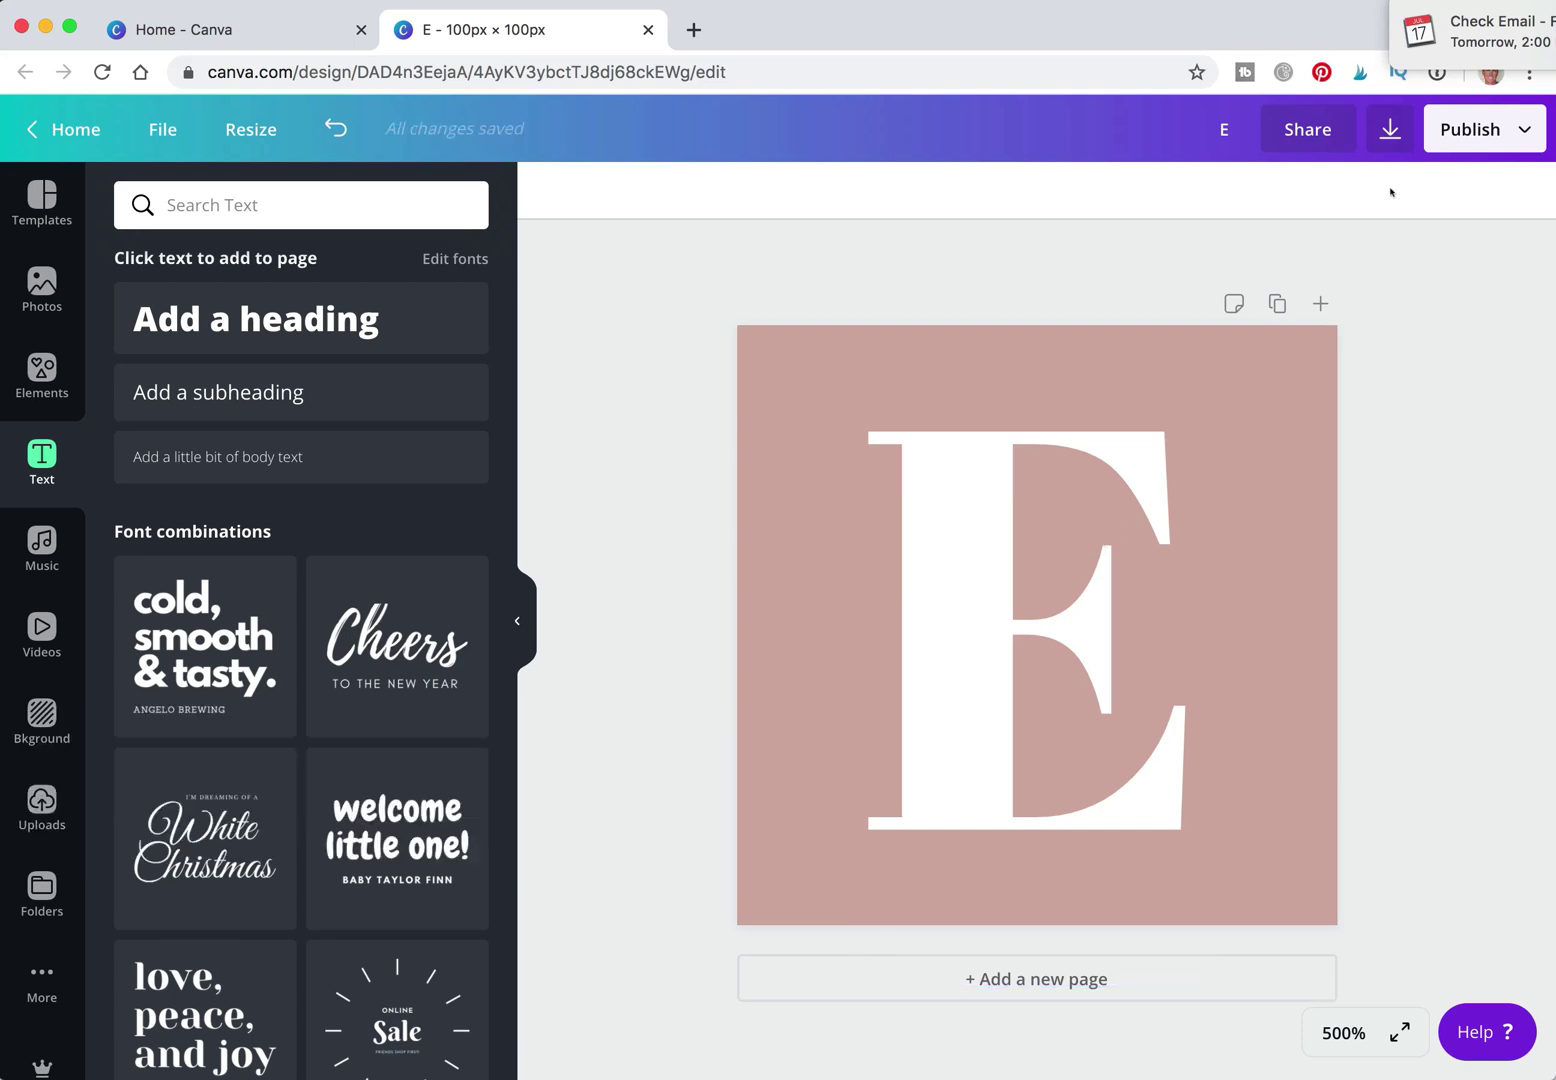
Download the design as a PNG at size 1.0, saved as E.png.
click(1385, 140)
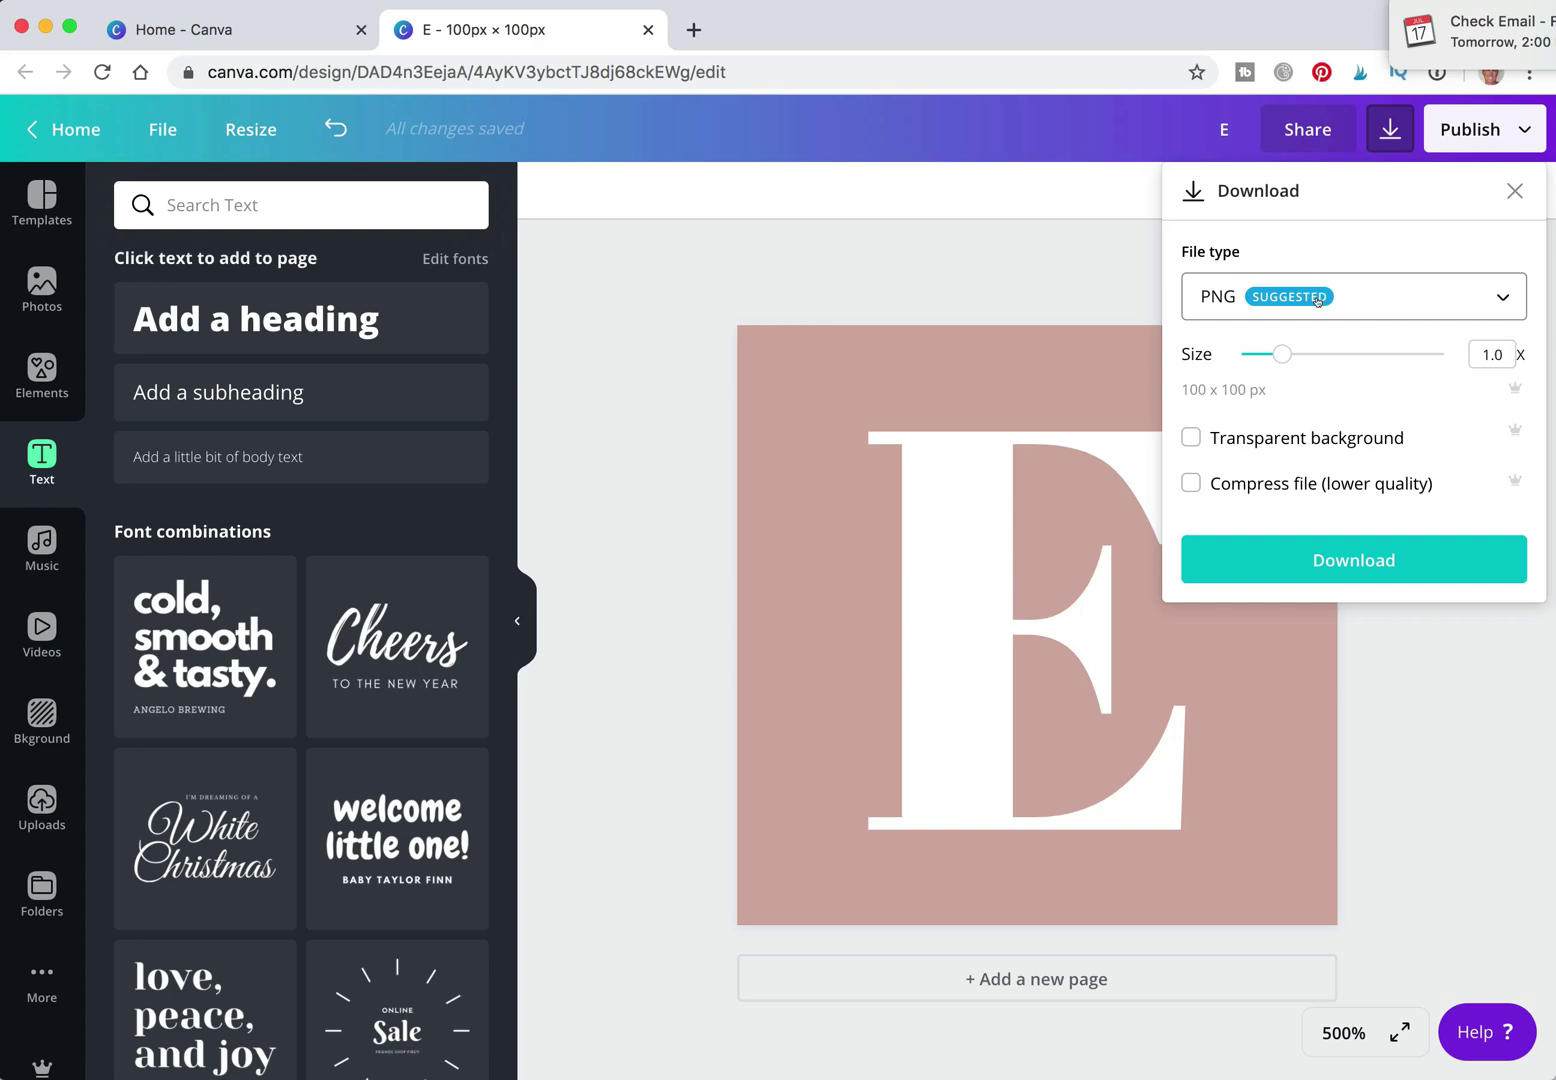
click(1331, 559)
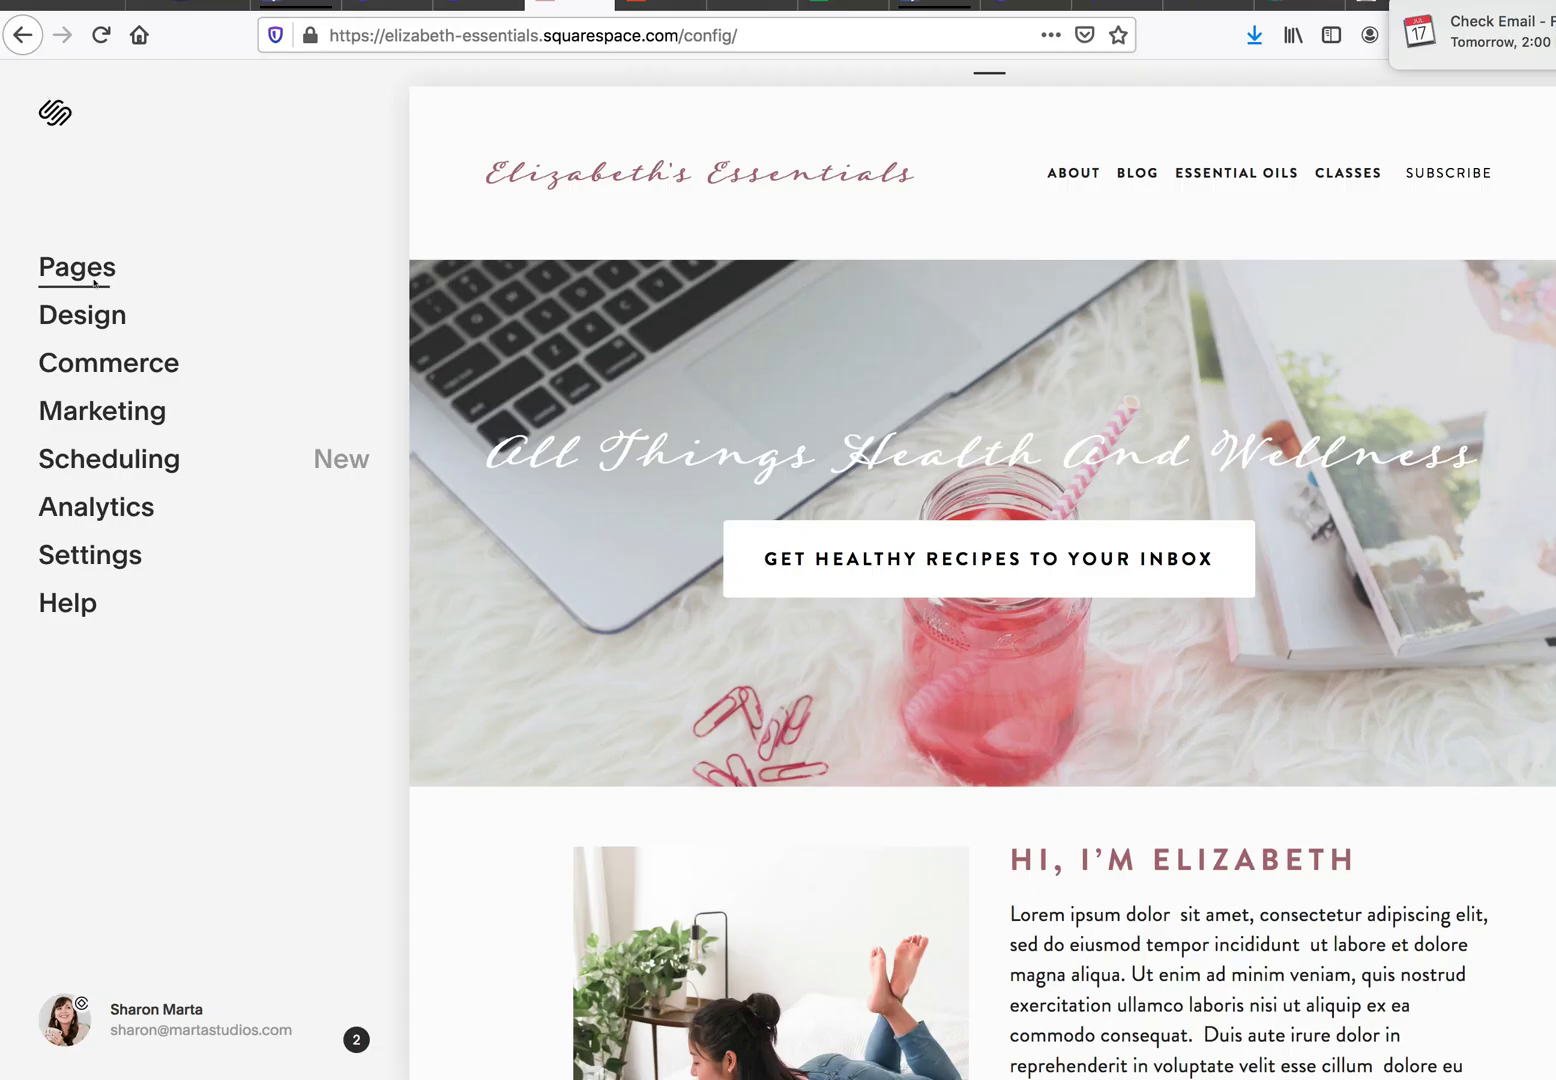
Open the Squarespace site's Design > Logo & Title settings.
click(120, 320)
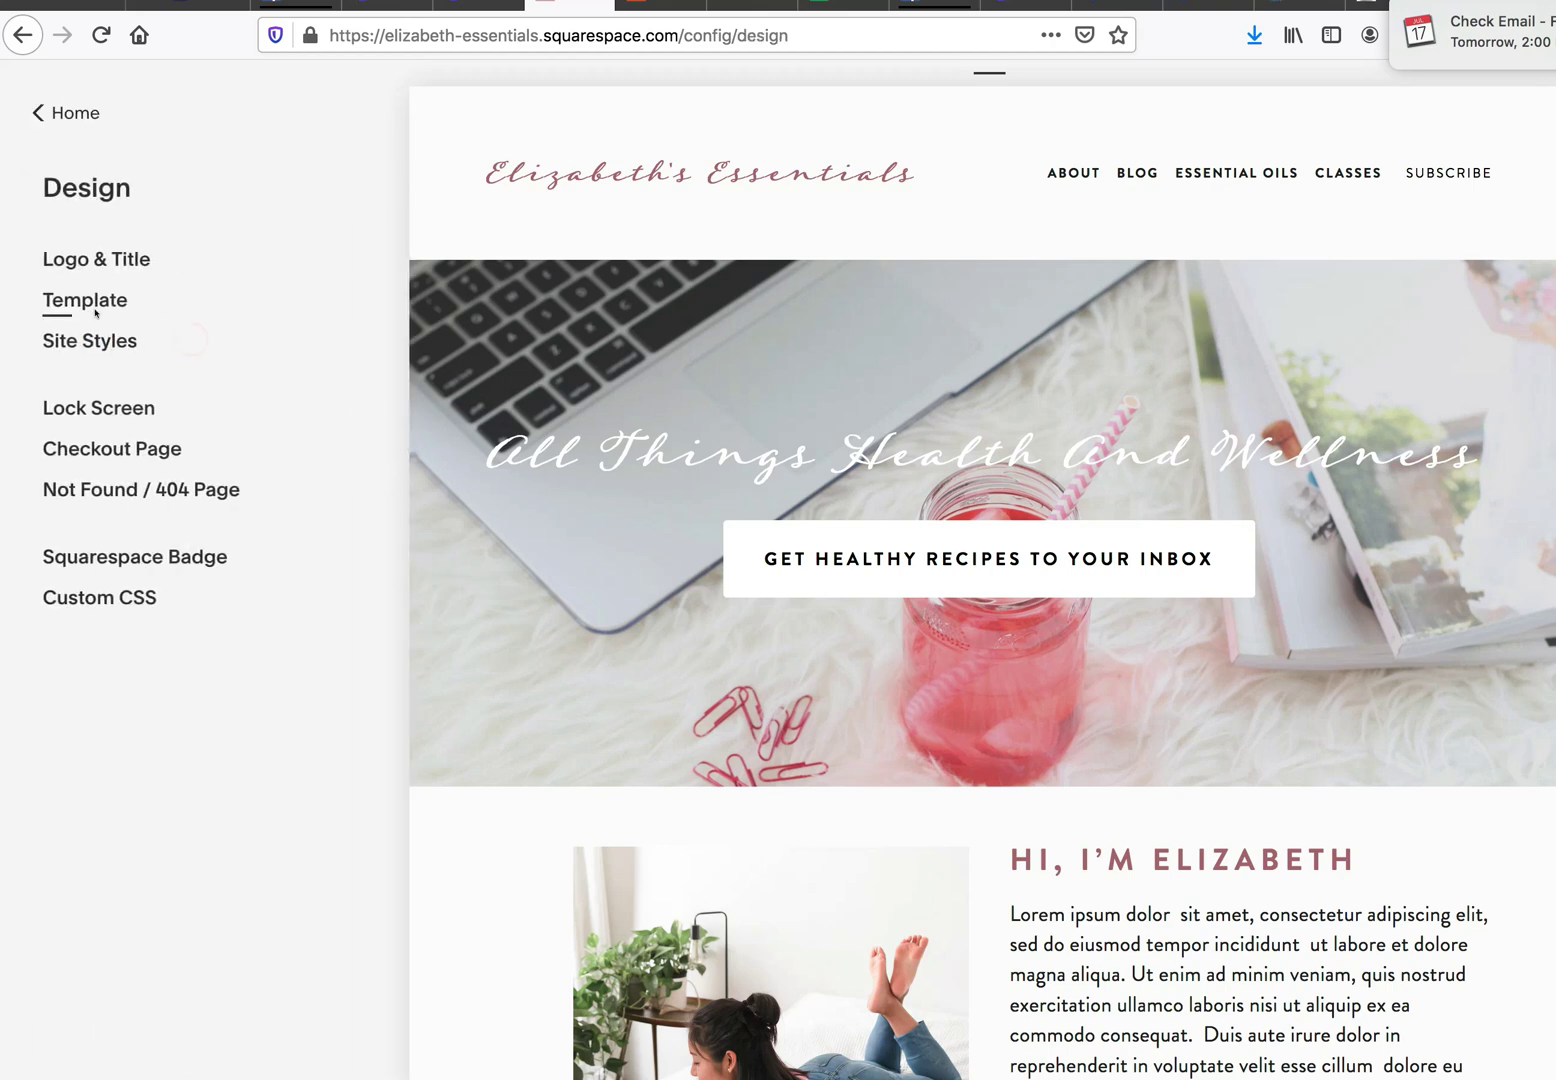
click(96, 258)
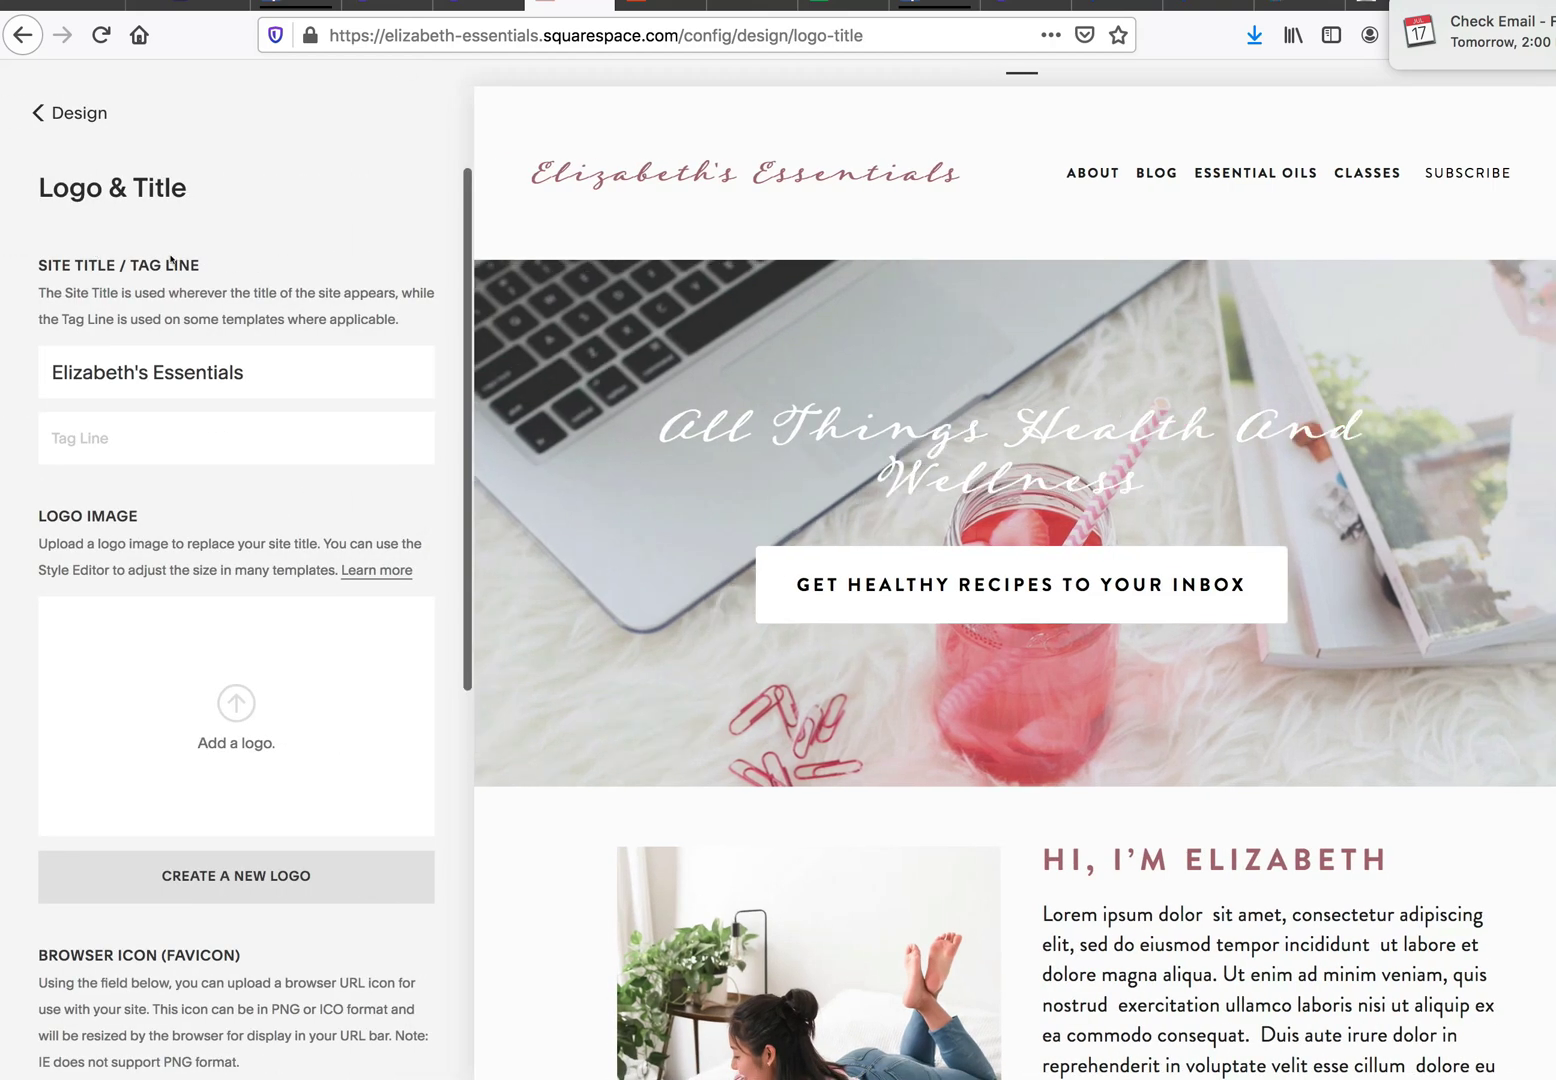
scroll(193, 516, down, 5)
scroll(194, 516, down, 1)
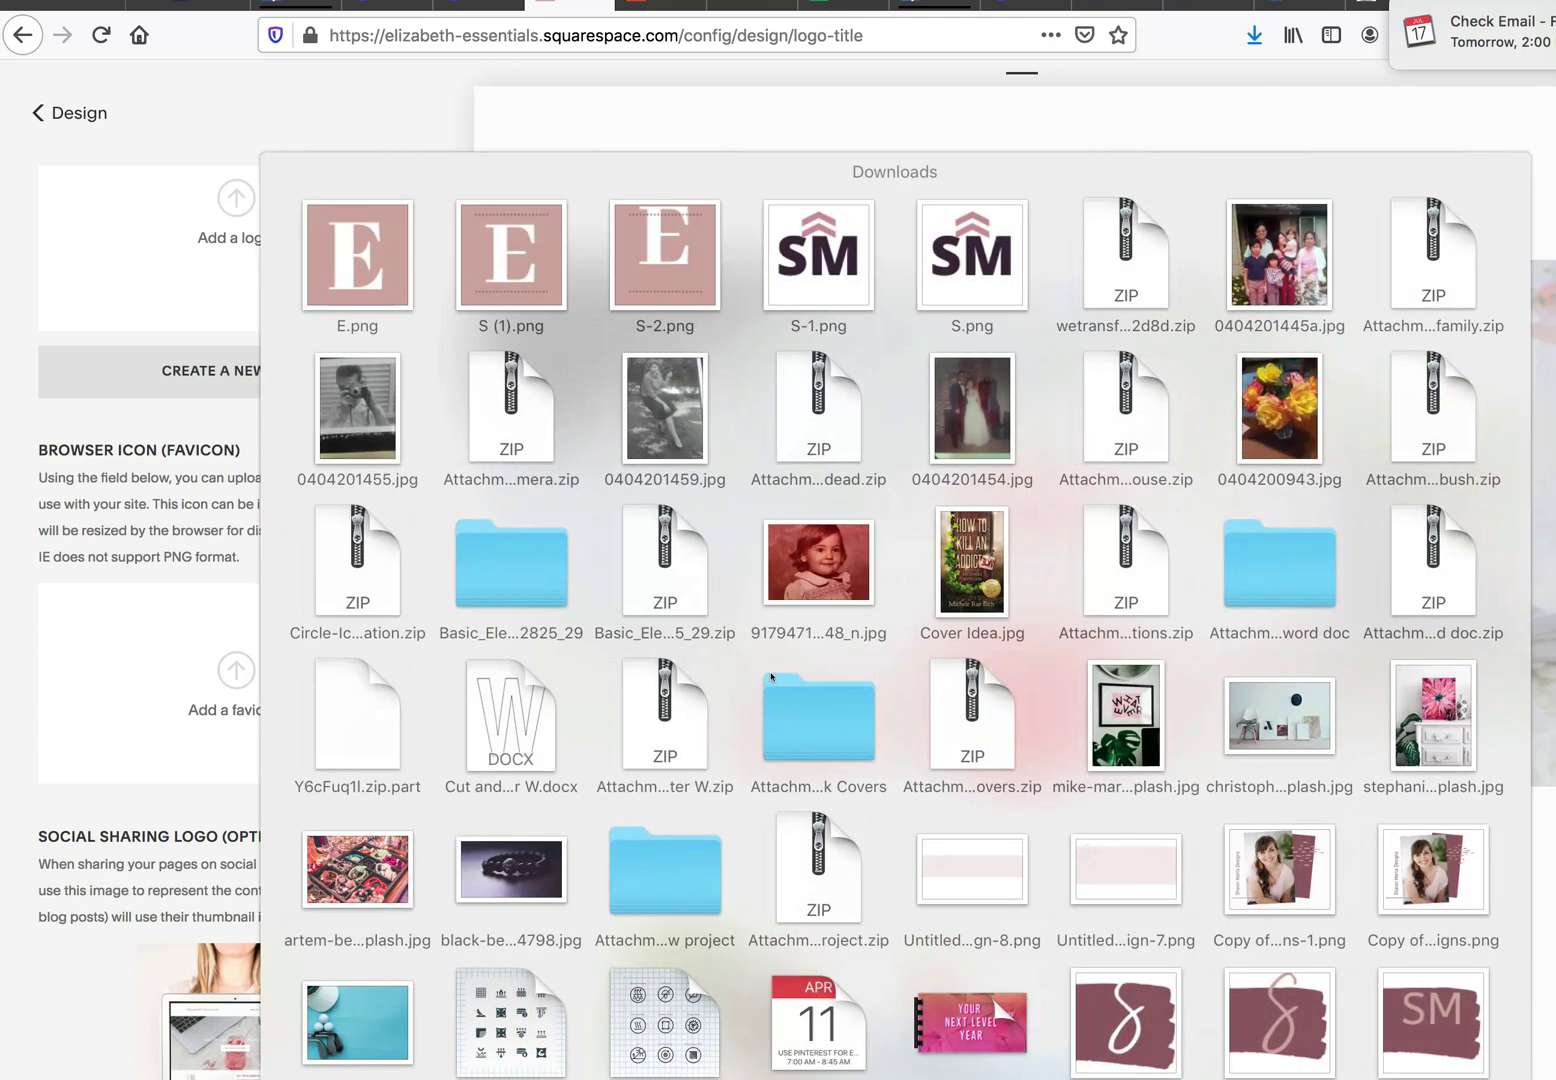
Upload E.png as the site favicon, save and reload, then return to Canva.
drag(350, 252, 205, 693)
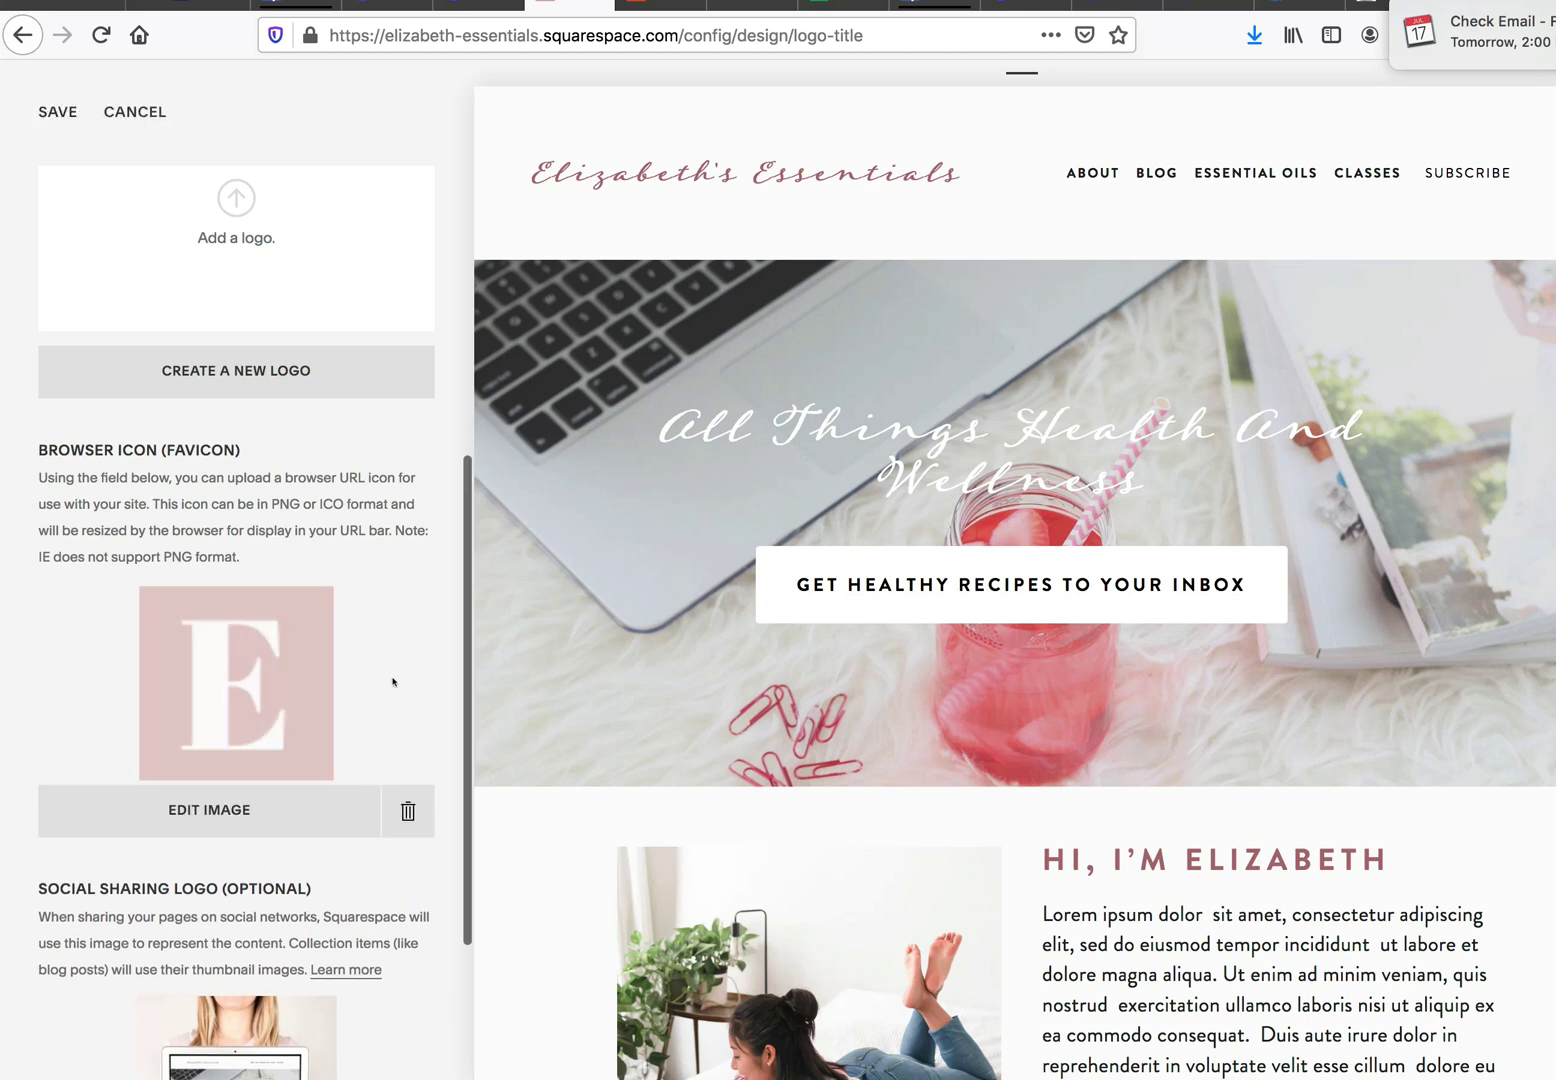
click(57, 112)
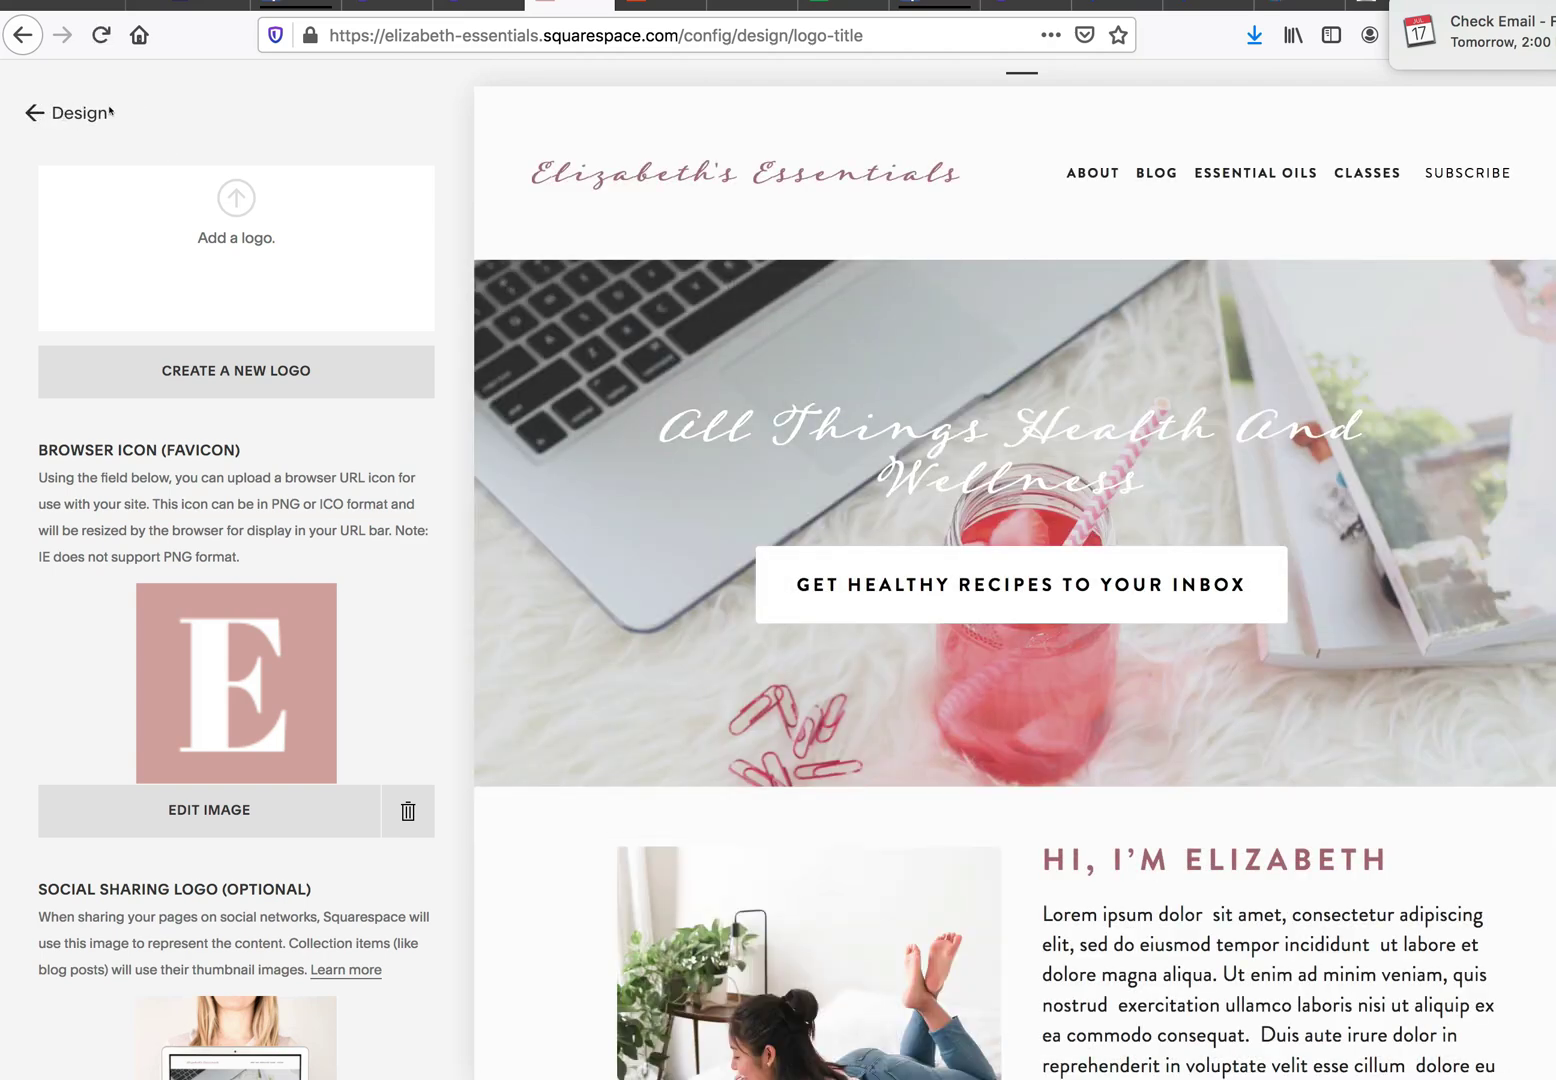
click(101, 35)
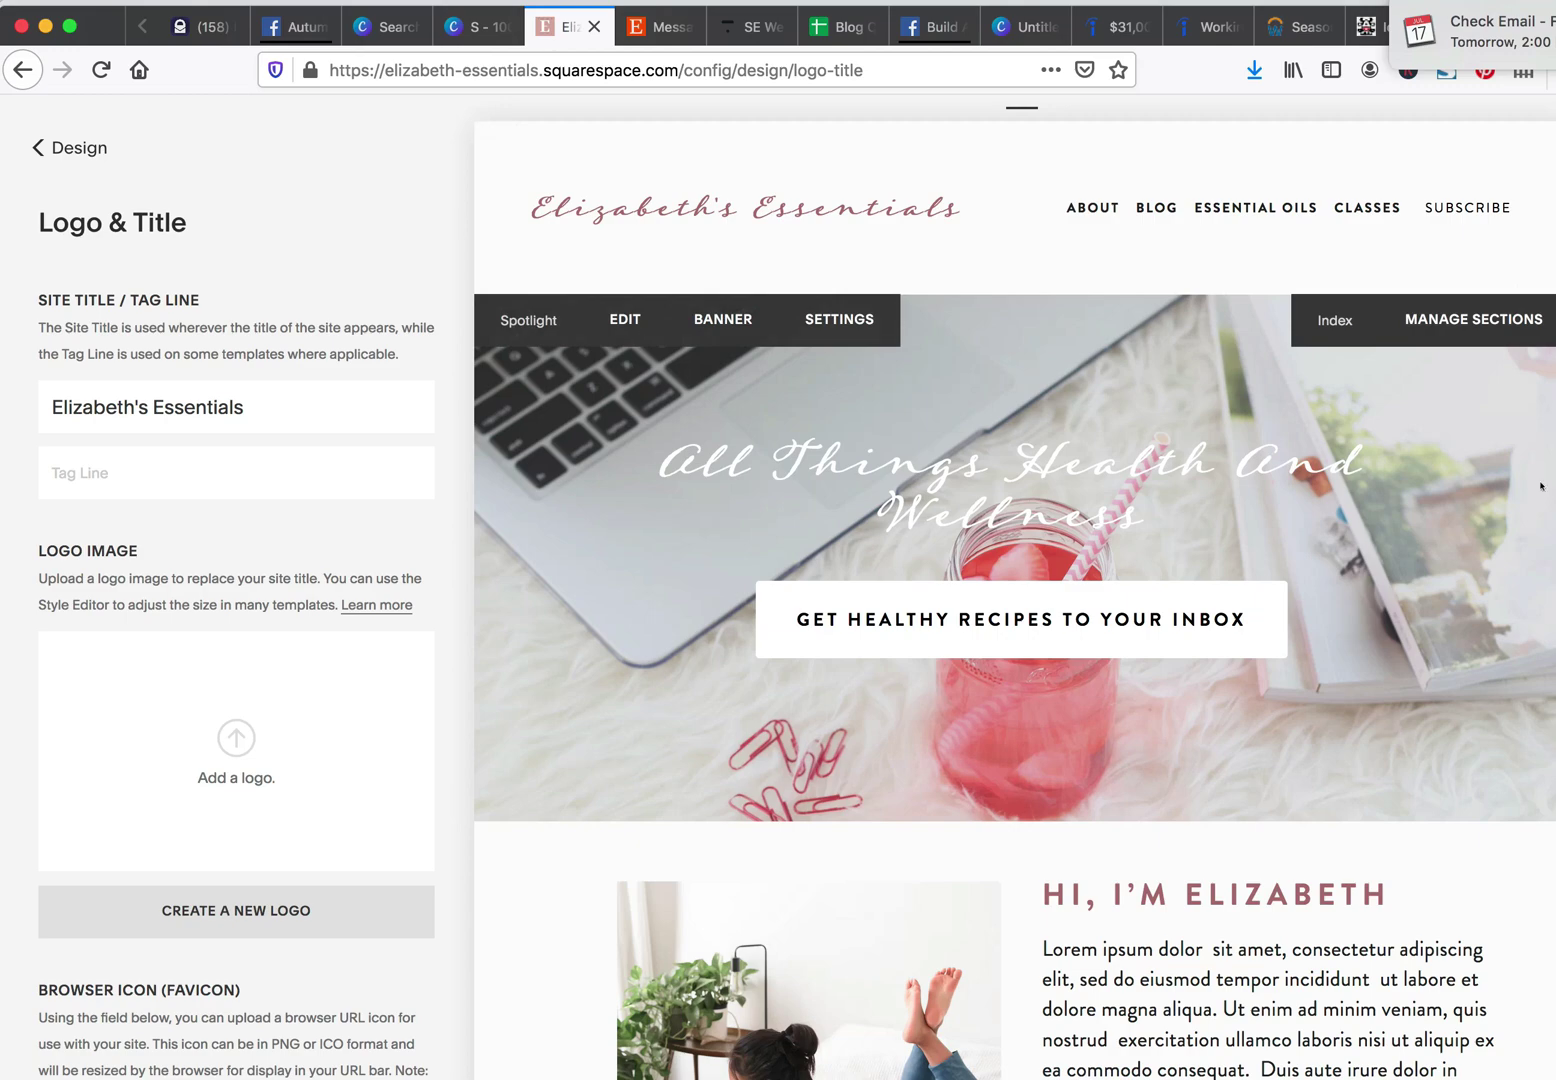
key(super+Tab)
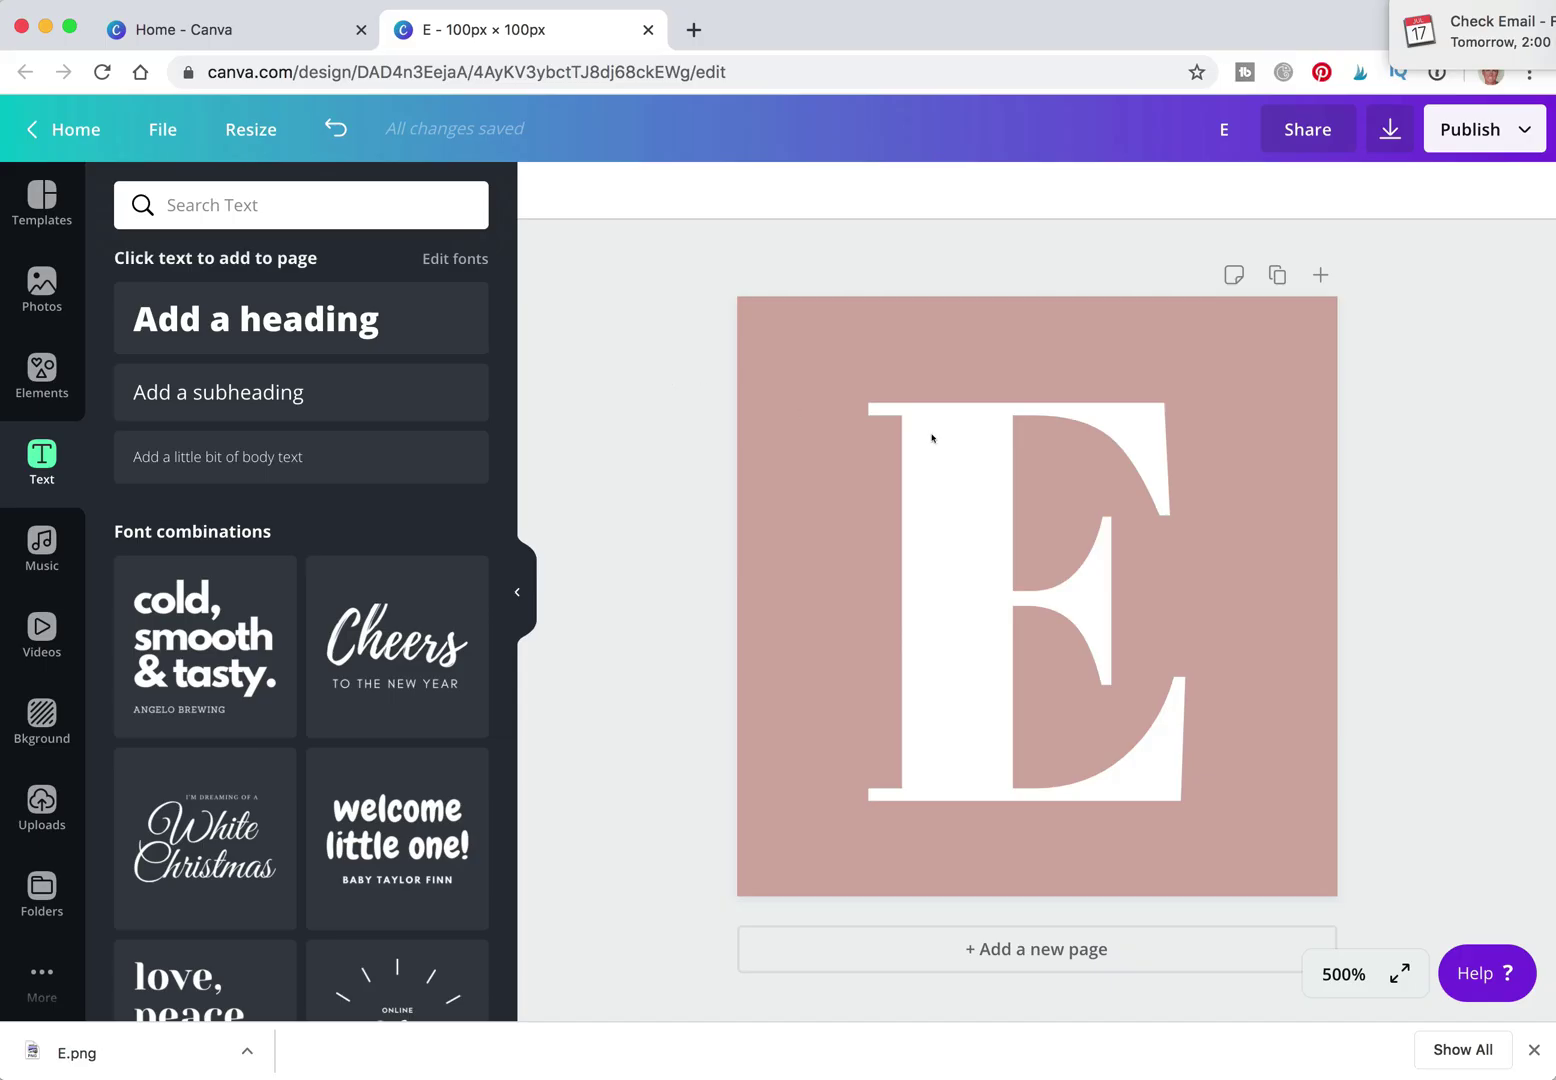
Duplicate the E page and delete the rose background from Page 2.
click(1277, 275)
click(906, 462)
click(879, 555)
key(Delete)
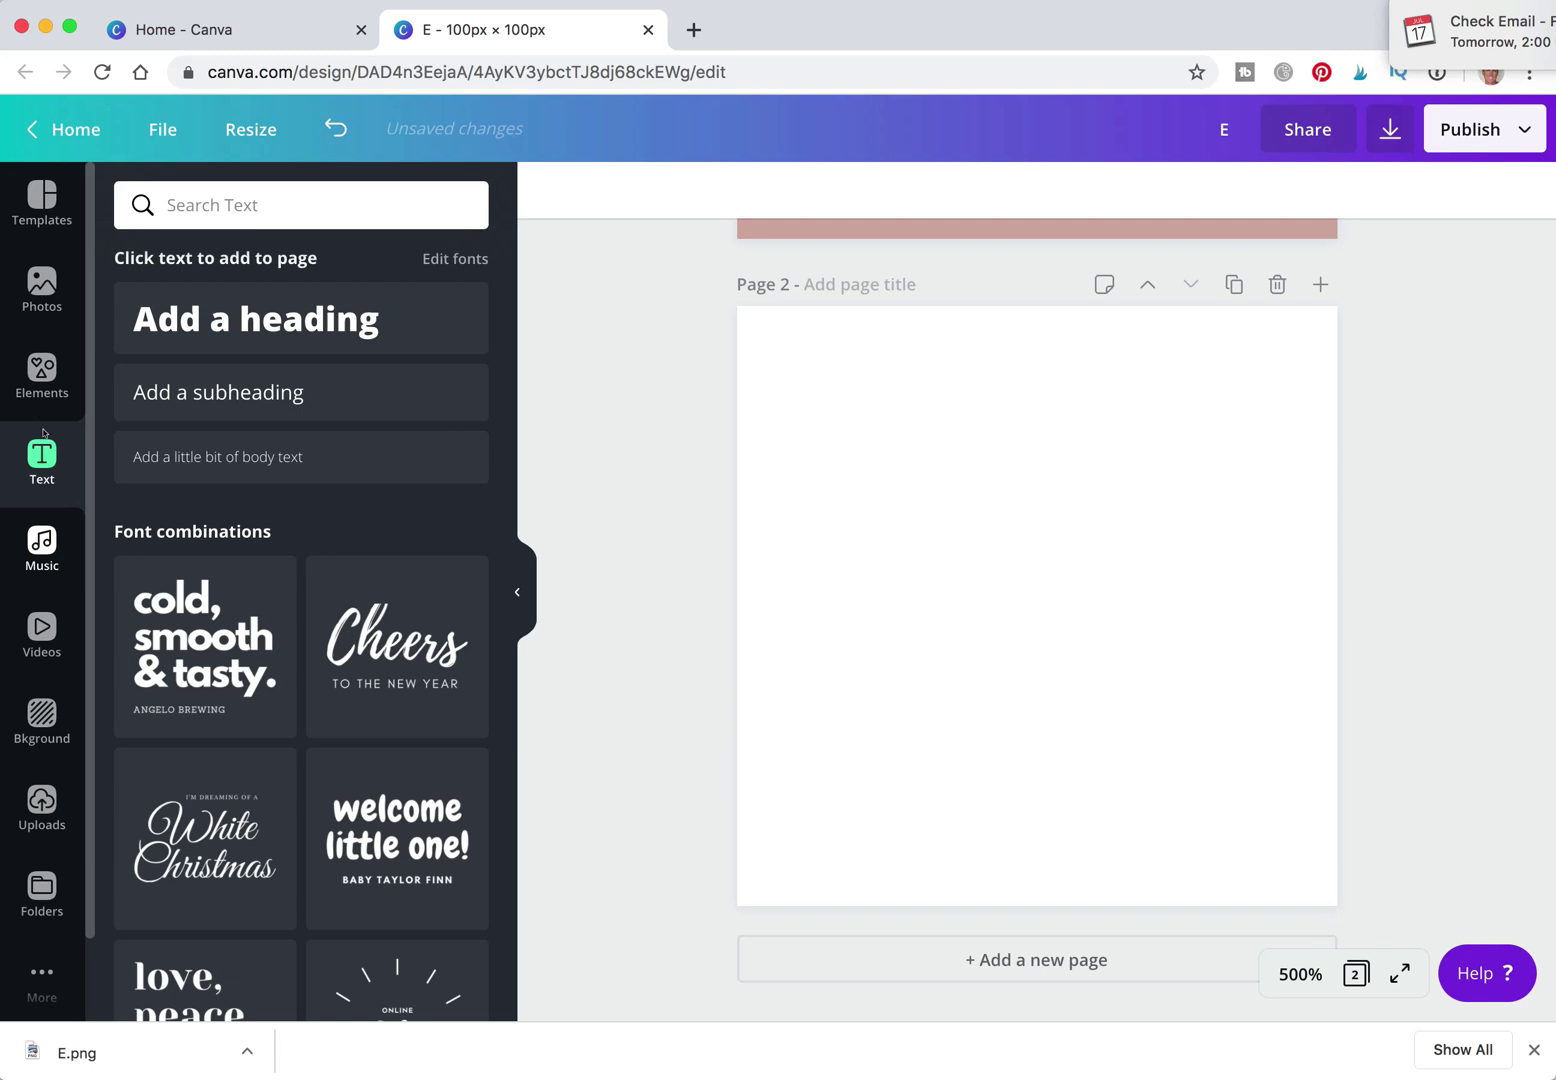
Add the pink-and-orange blob from Simple Drawn Objects to Page 2.
click(41, 375)
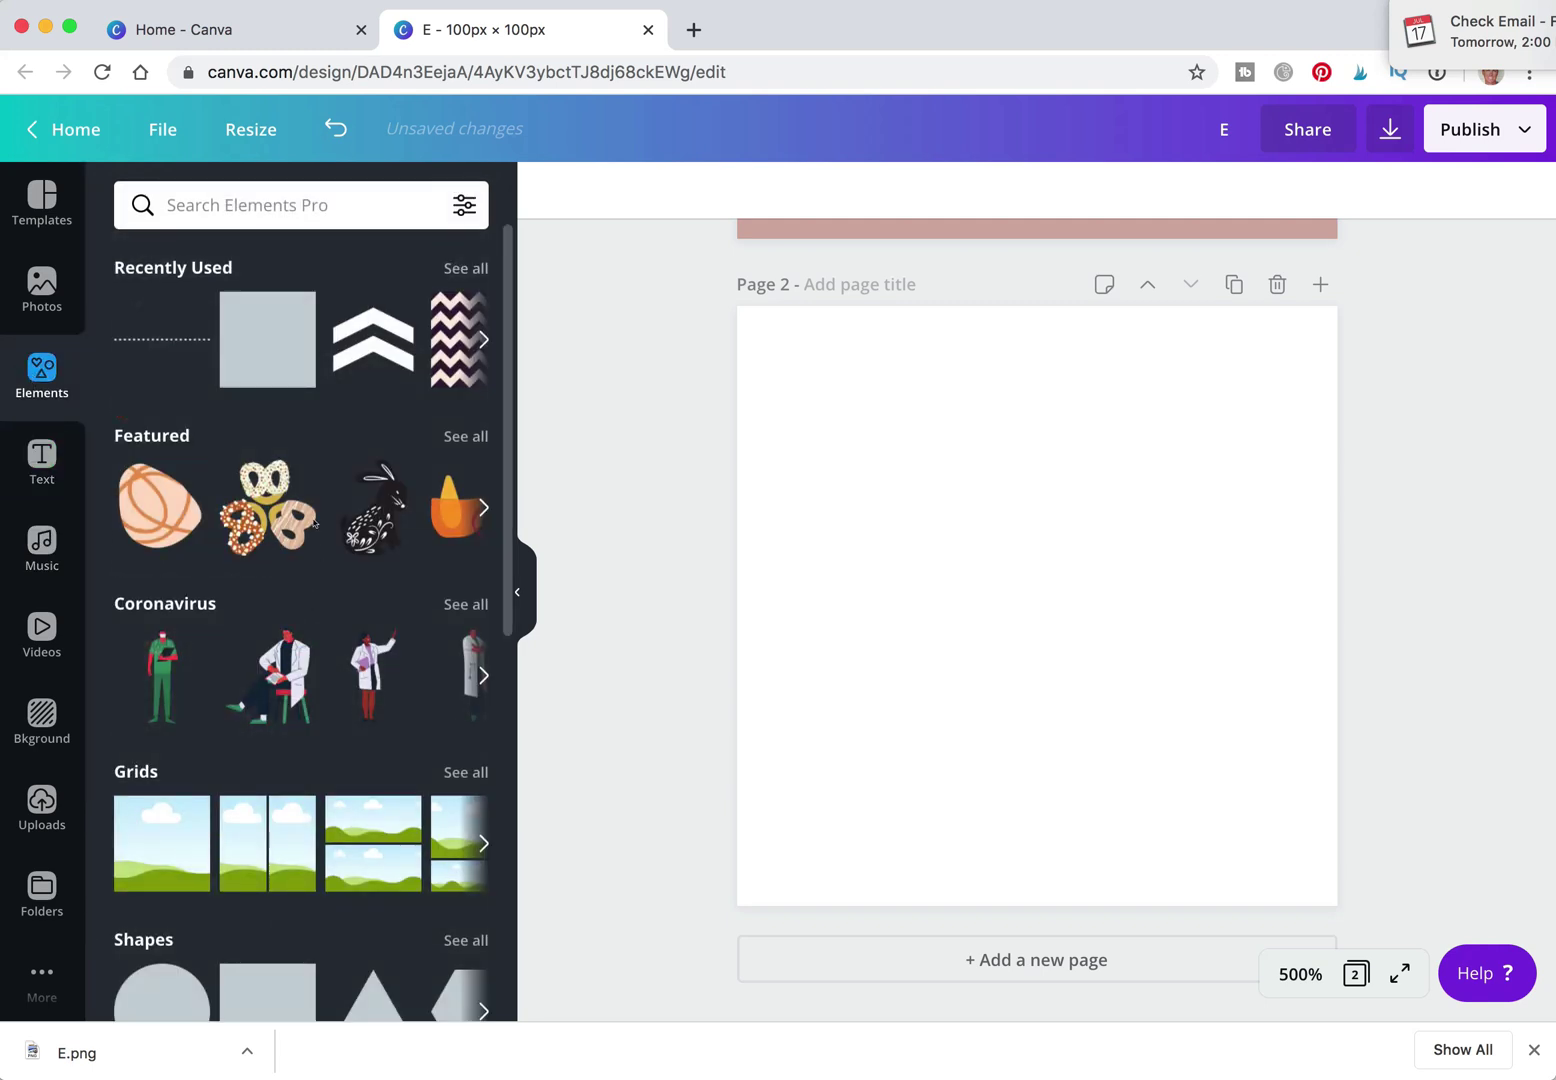
scroll(299, 646, down, 10)
scroll(313, 522, down, 10)
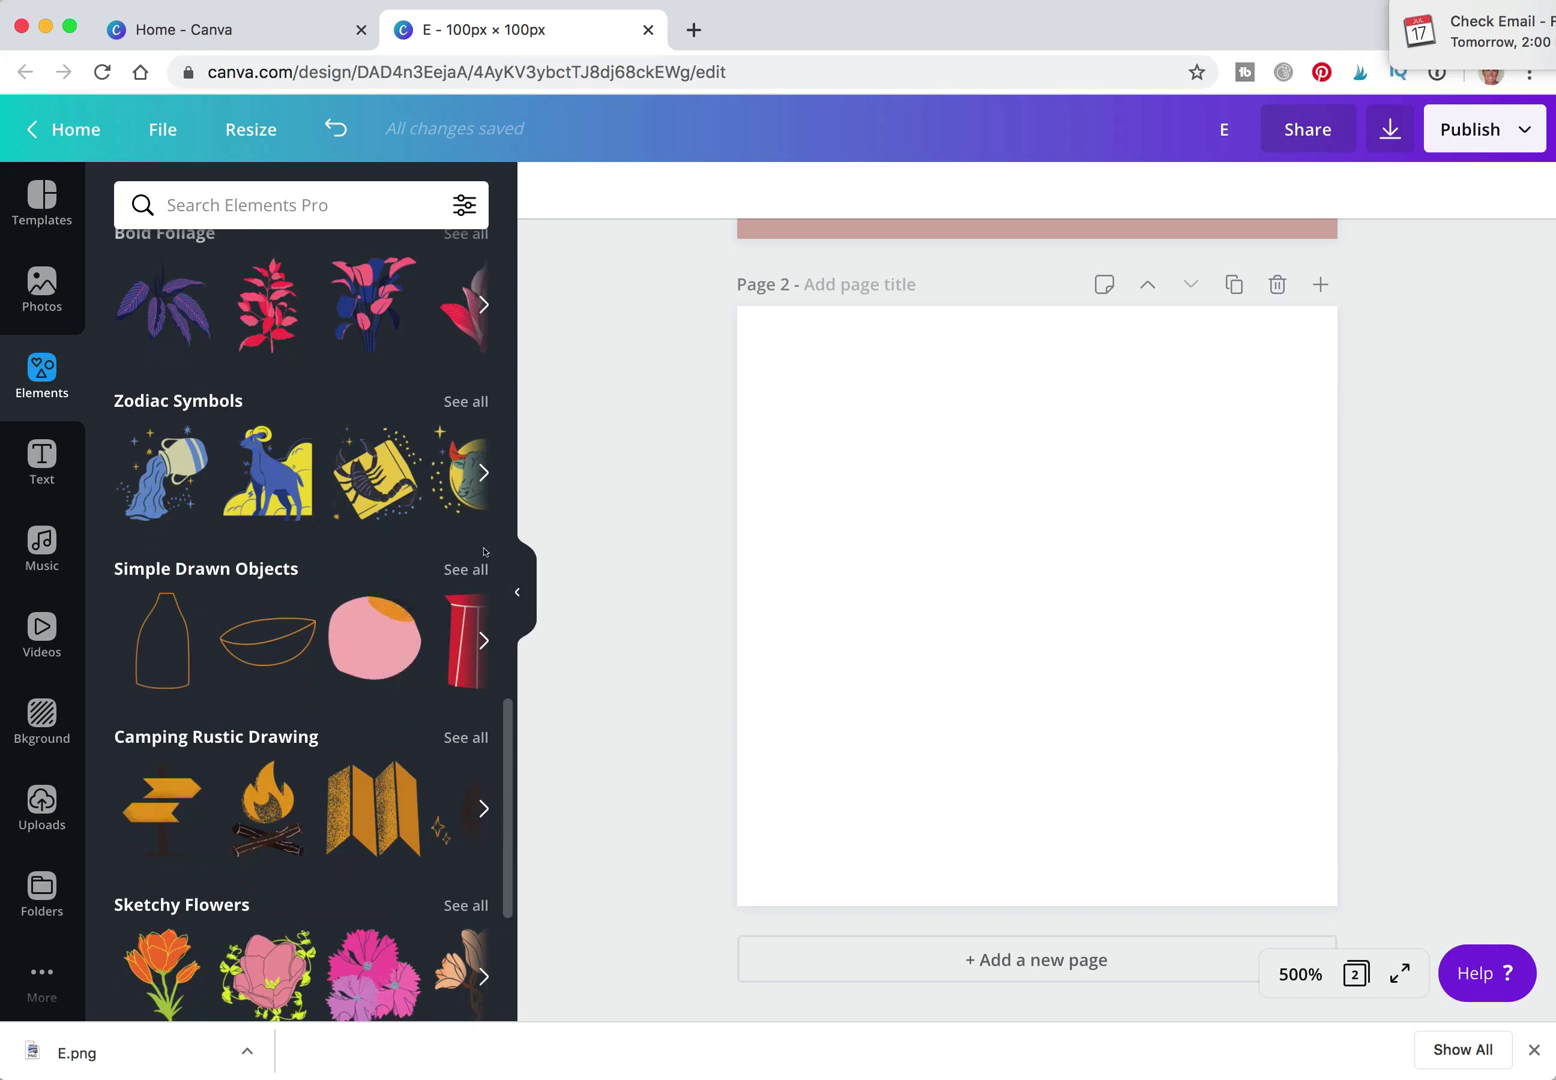
click(461, 568)
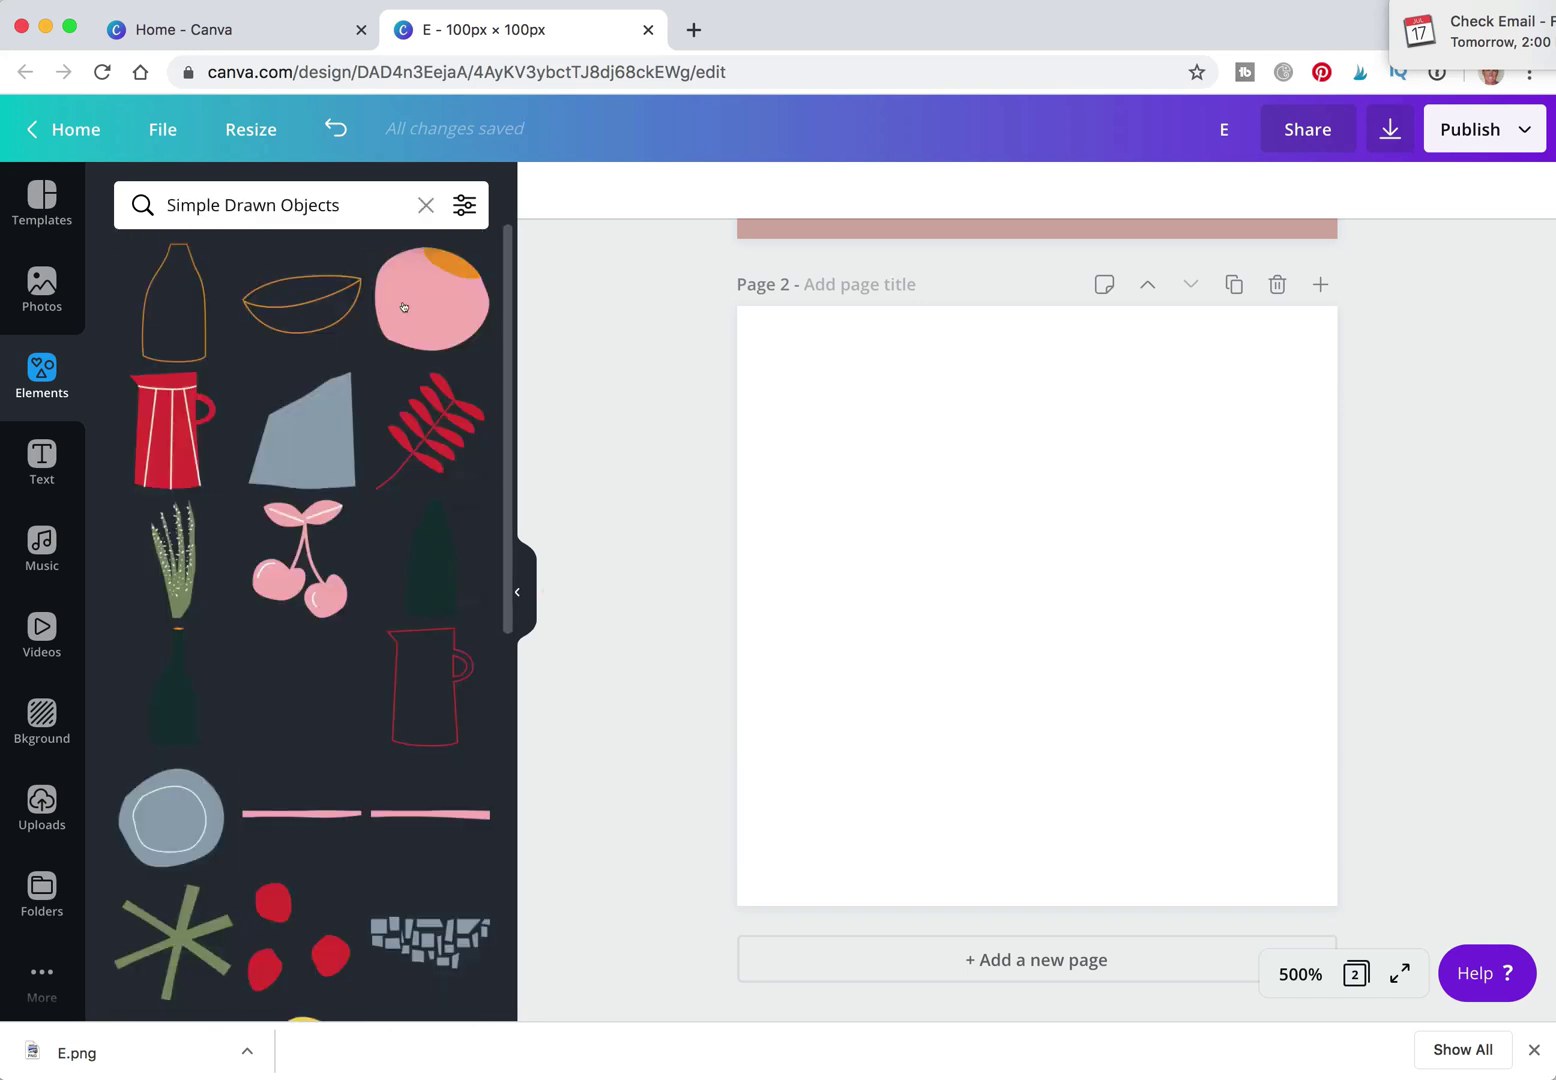
click(450, 300)
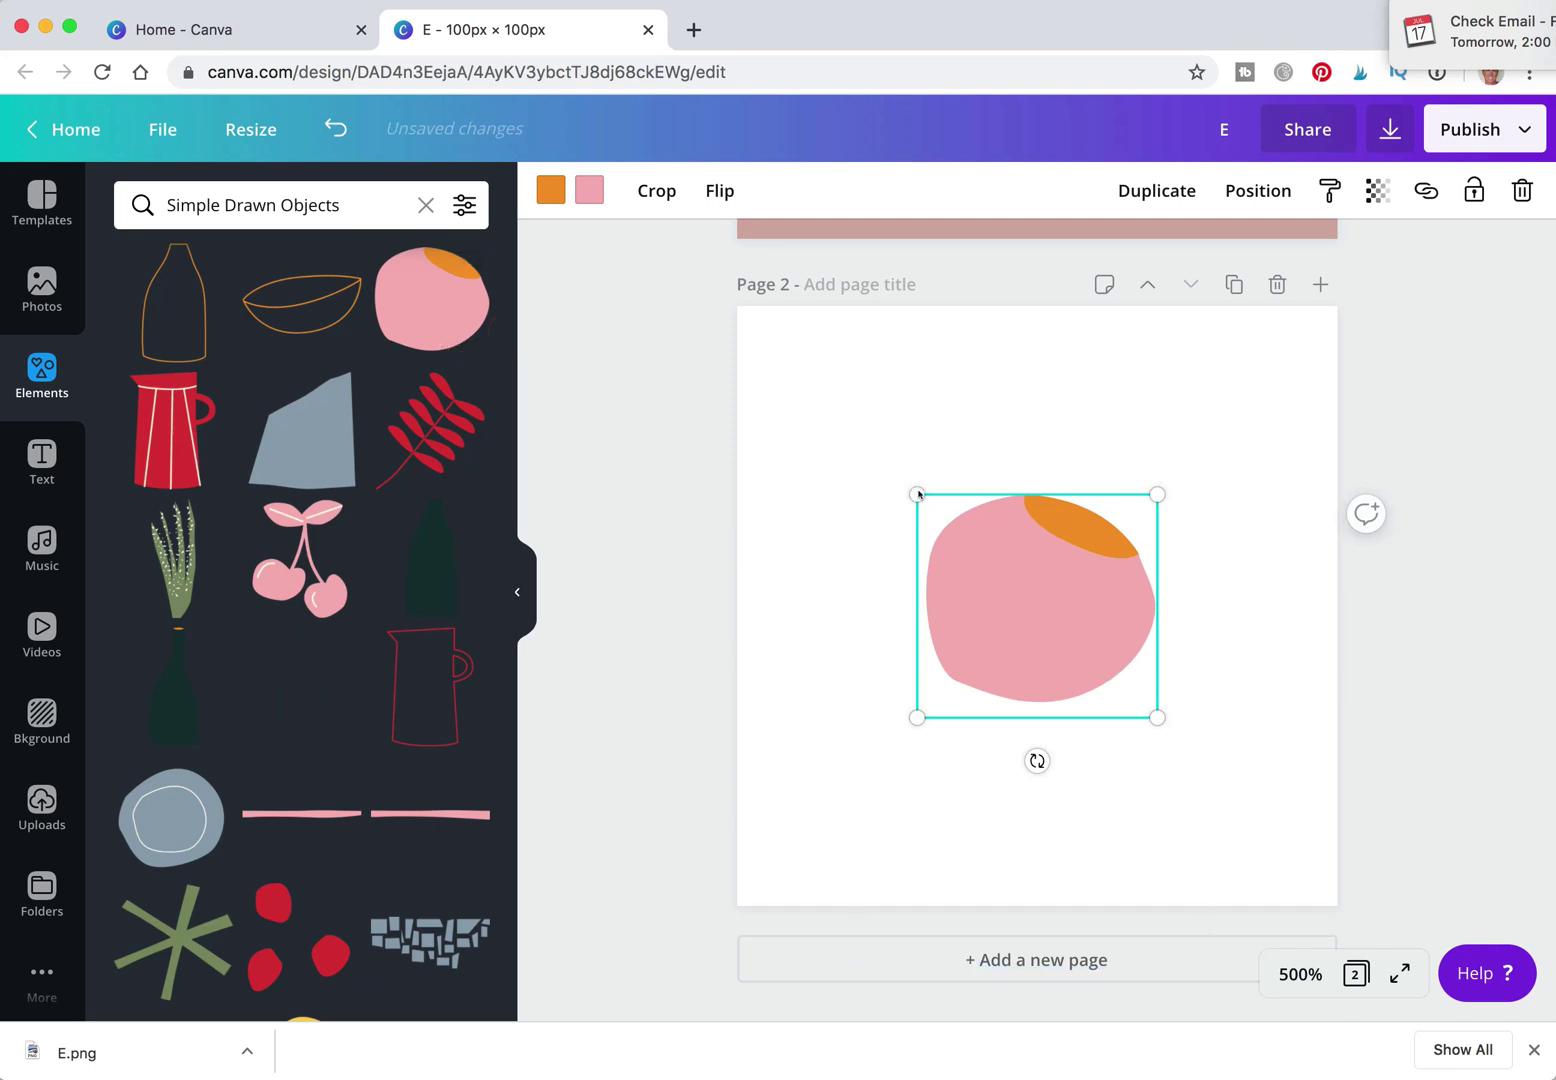
Enlarge the blob to fill Page 2 and send it backward behind the E.
drag(917, 493, 744, 333)
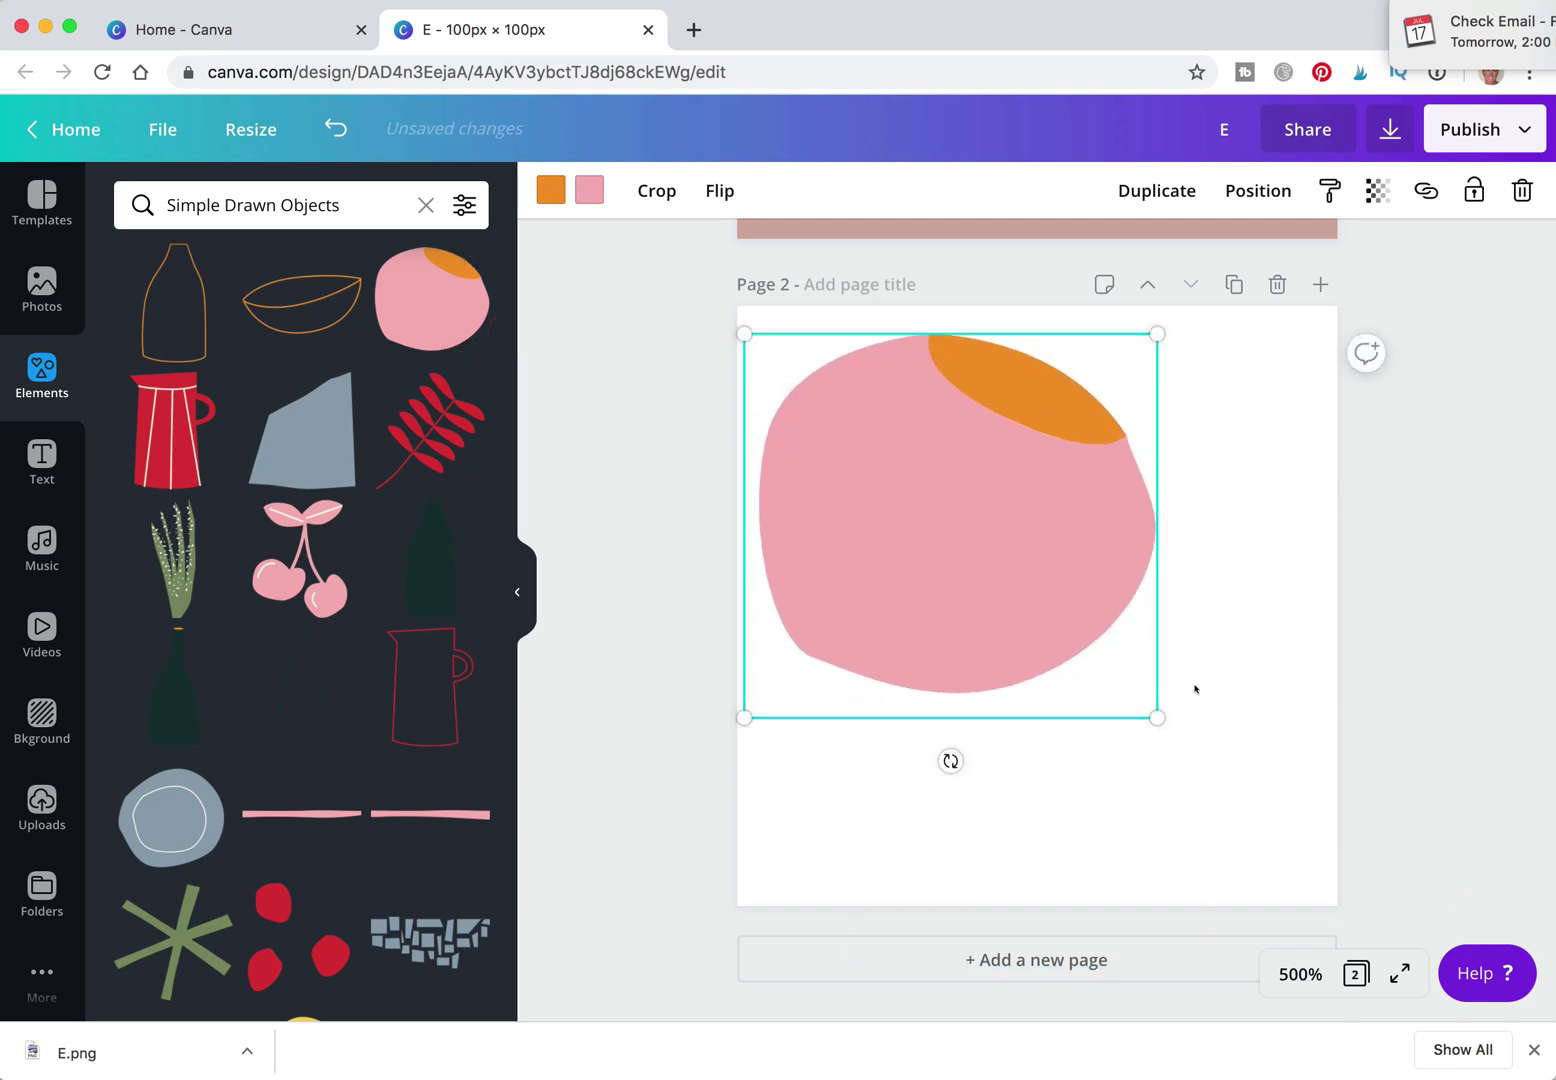
mouse_move(1158, 710)
mouse_down()
mouse_move(1255, 735)
mouse_move(1347, 834)
mouse_move(1322, 869)
mouse_move(1417, 893)
mouse_move(1400, 927)
mouse_move(1140, 730)
mouse_up()
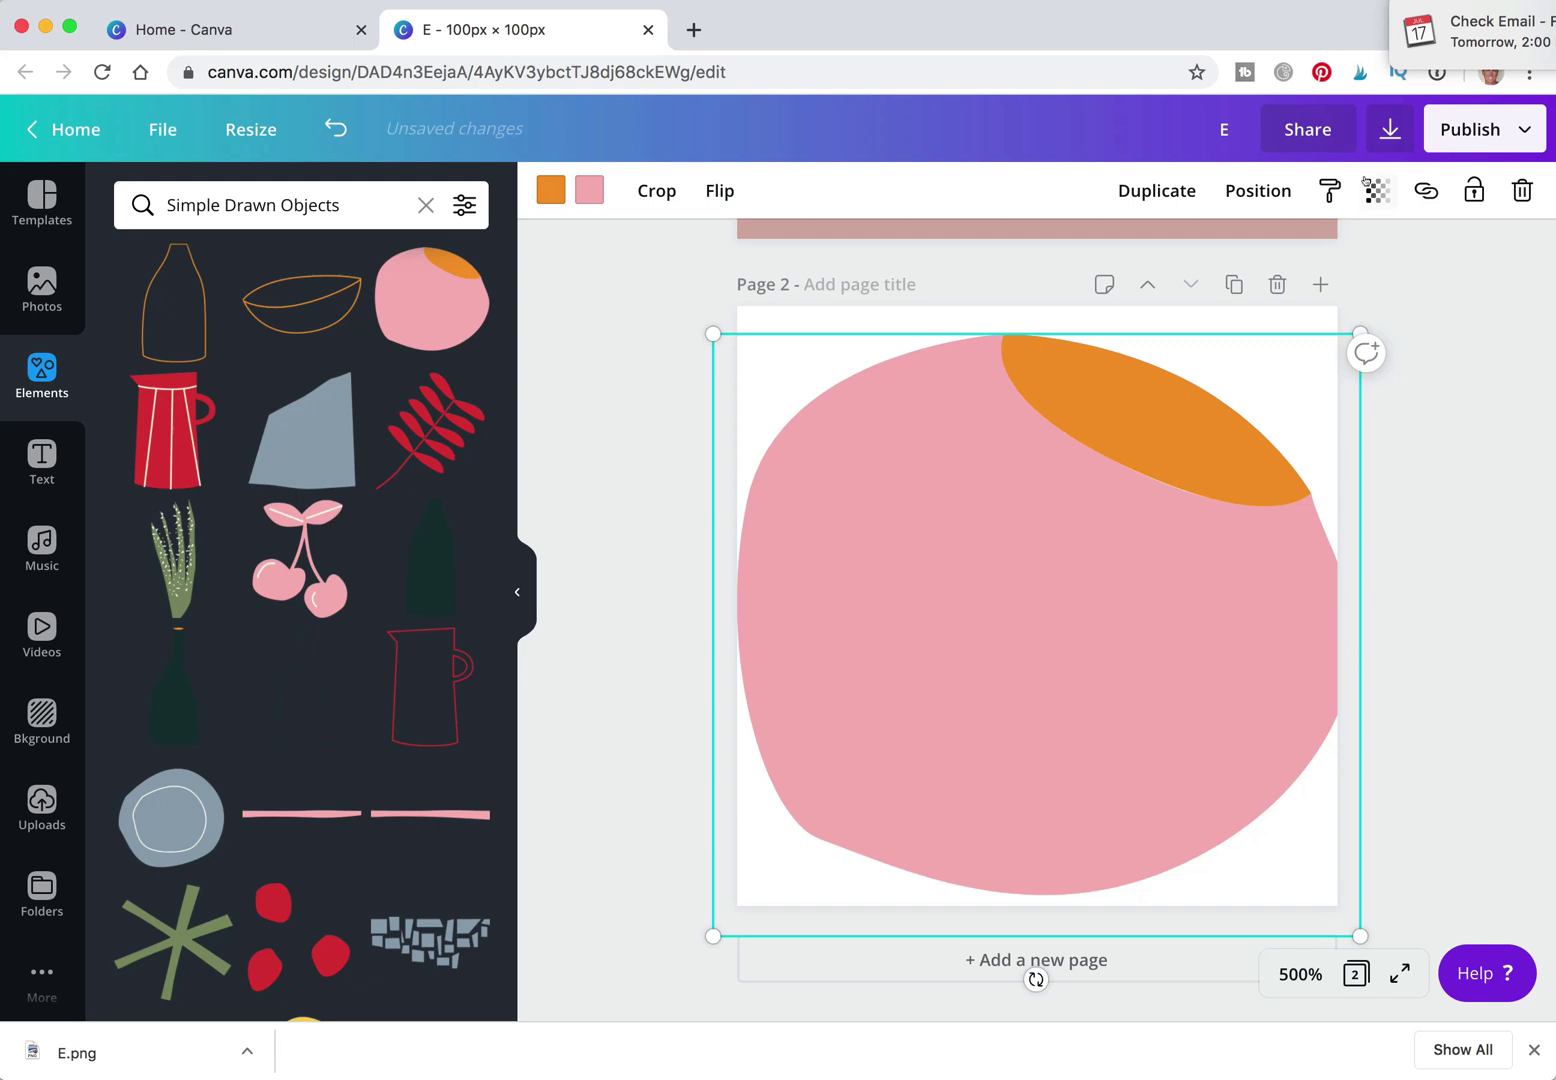
click(1258, 190)
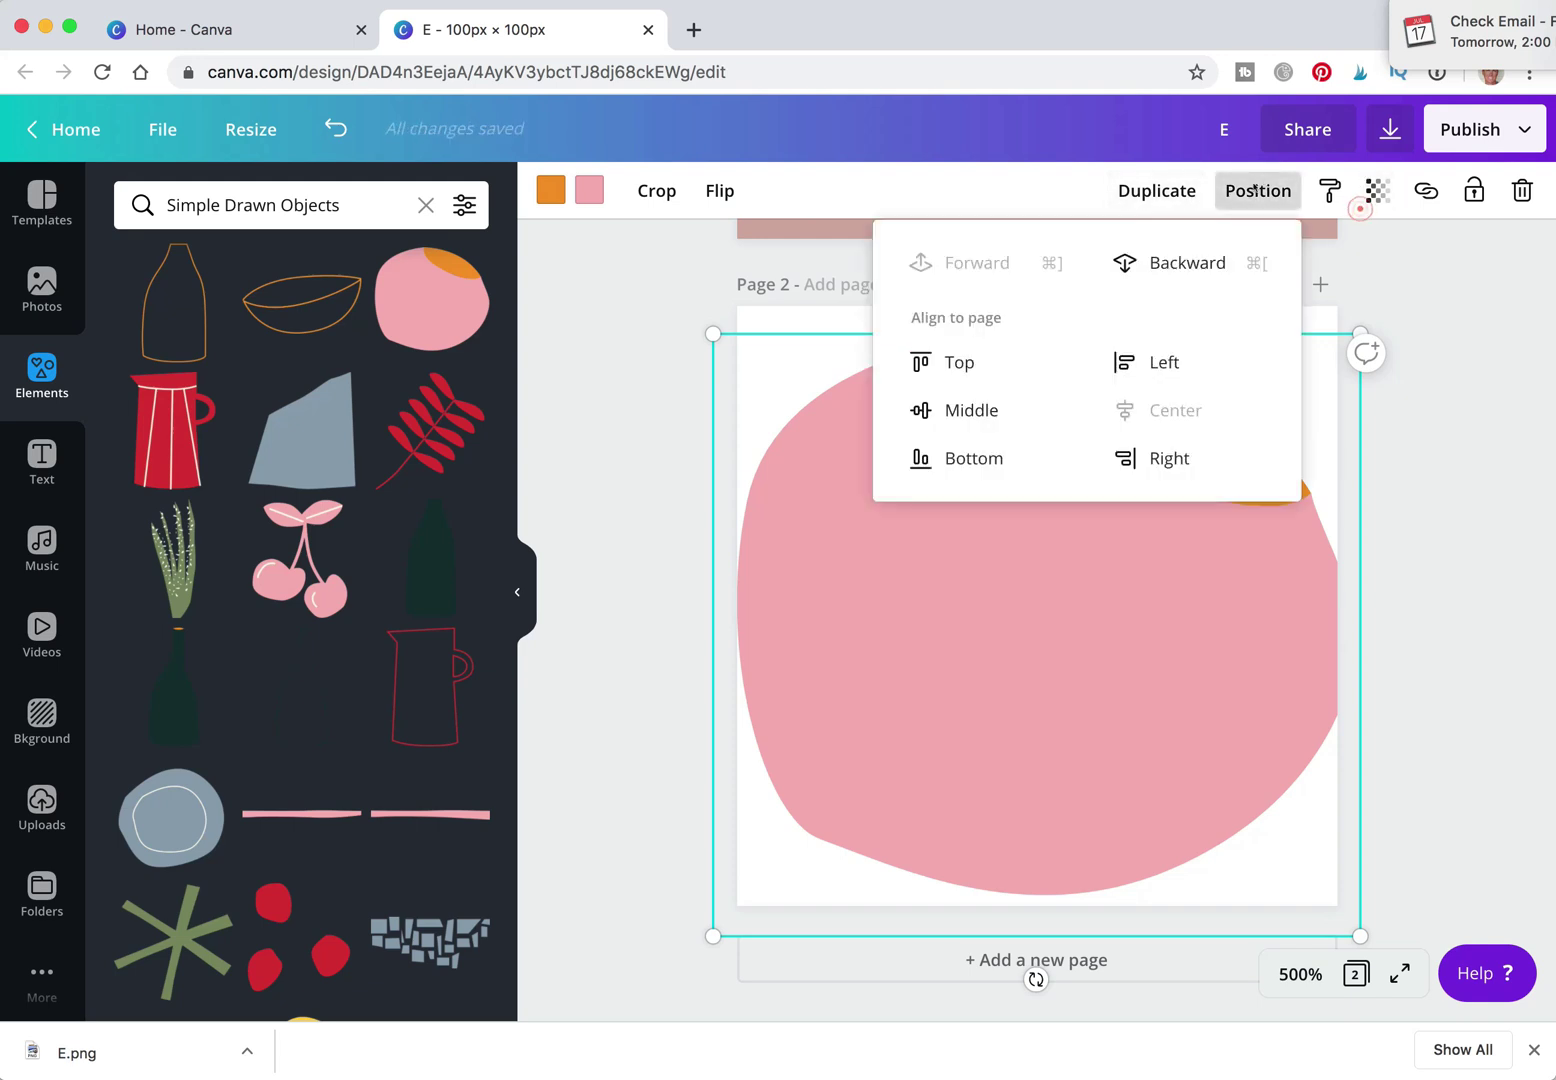
click(1201, 260)
click(1466, 514)
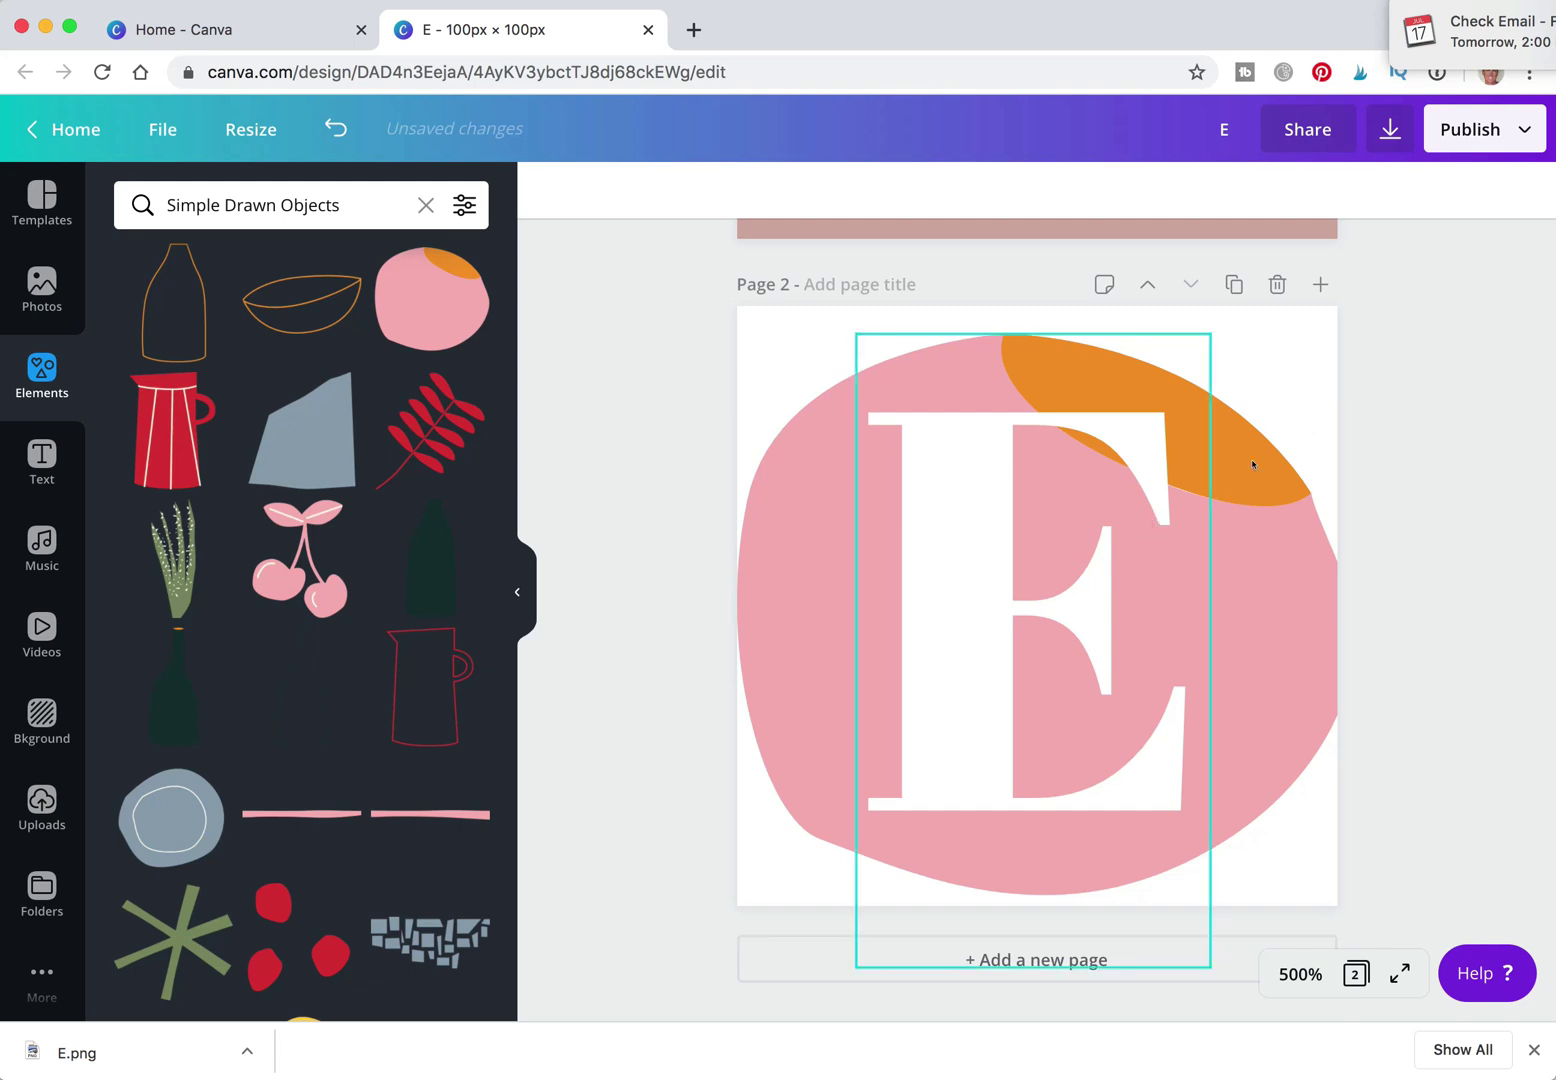
Download only Page 2 as a PNG with a transparent background.
click(1391, 140)
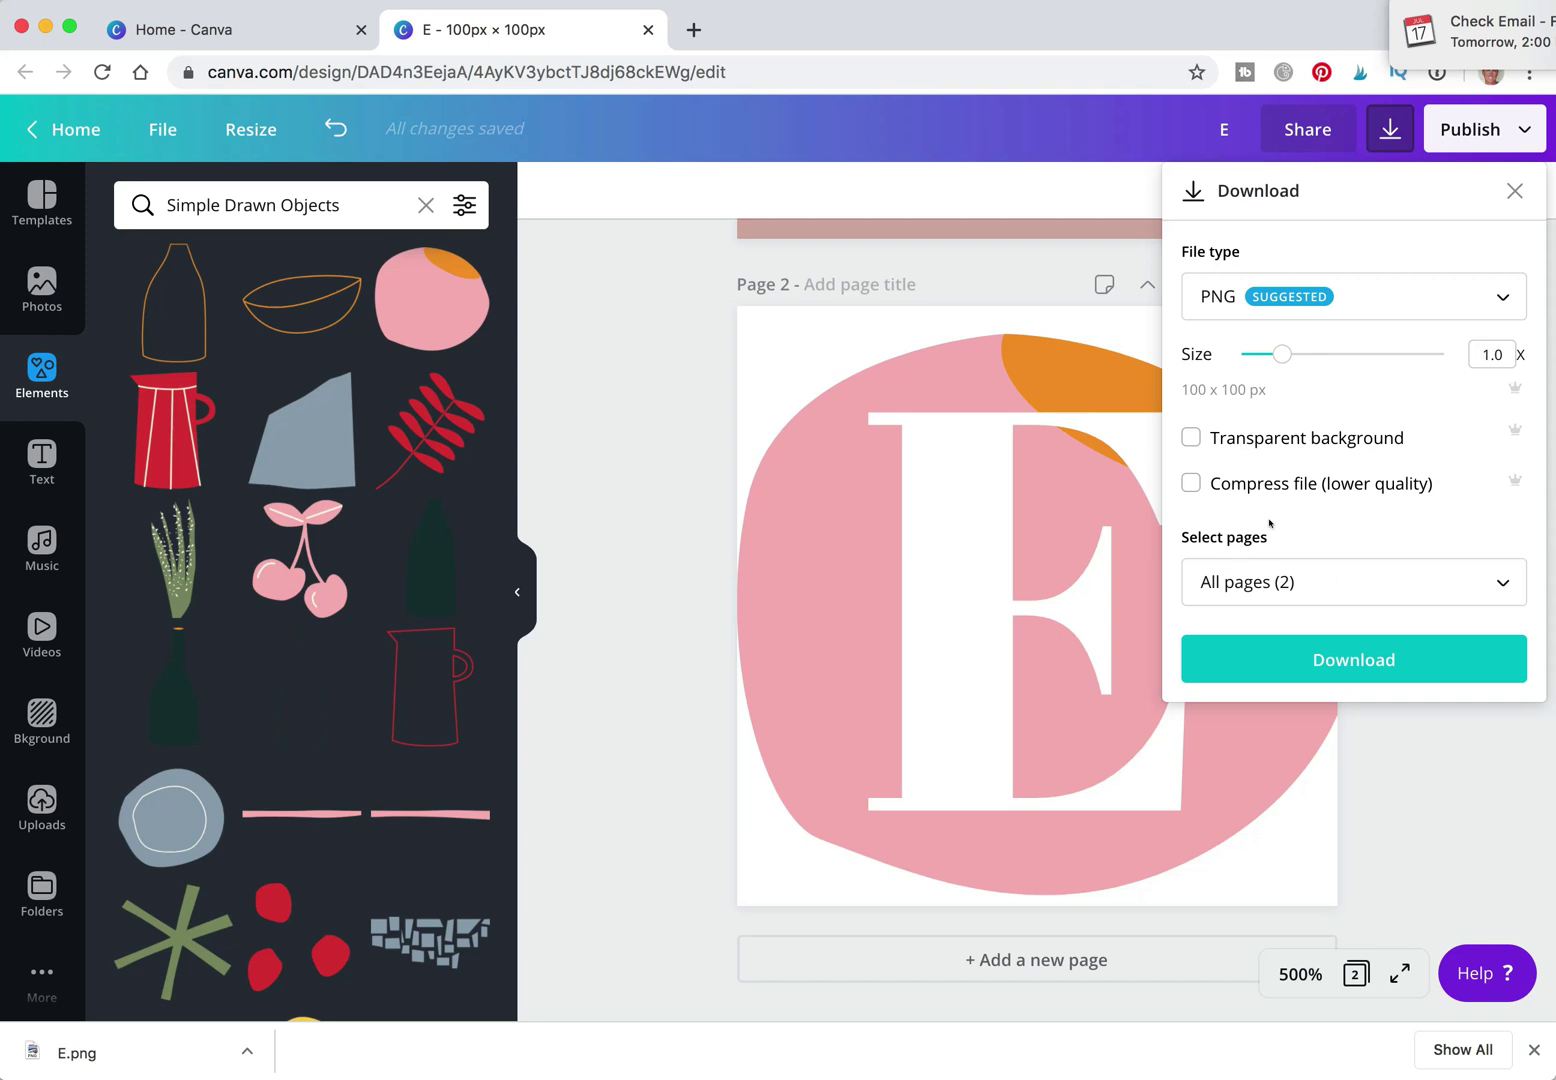
click(1190, 438)
click(1322, 585)
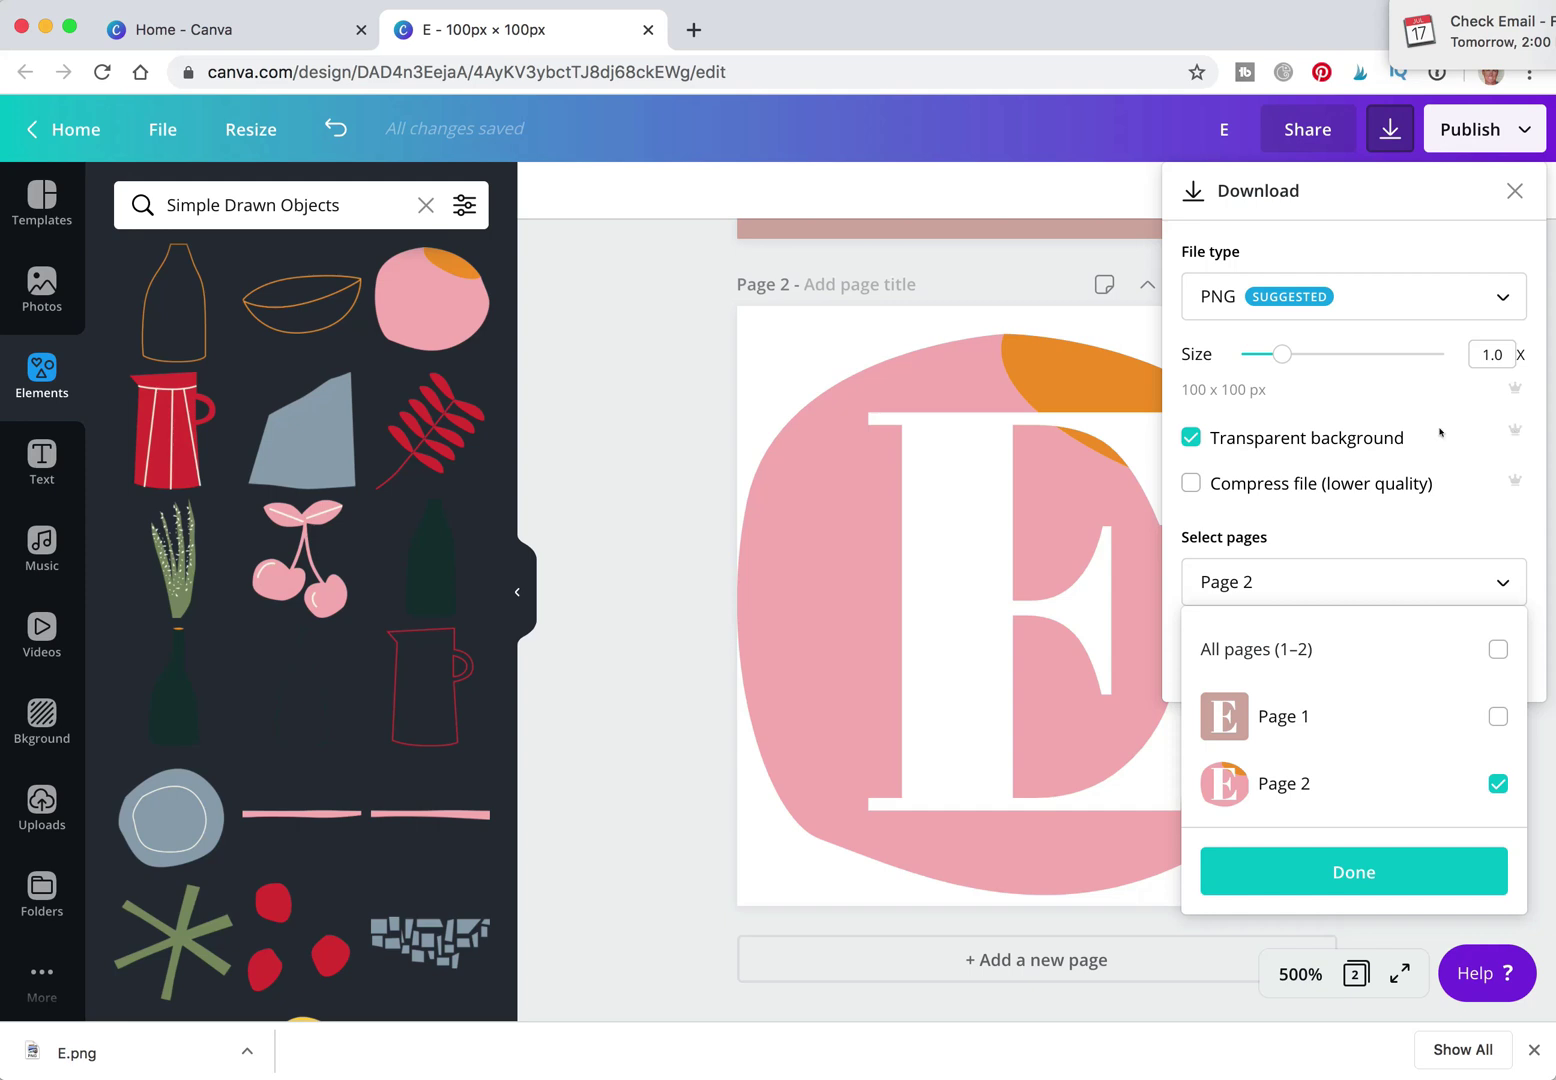
click(1405, 860)
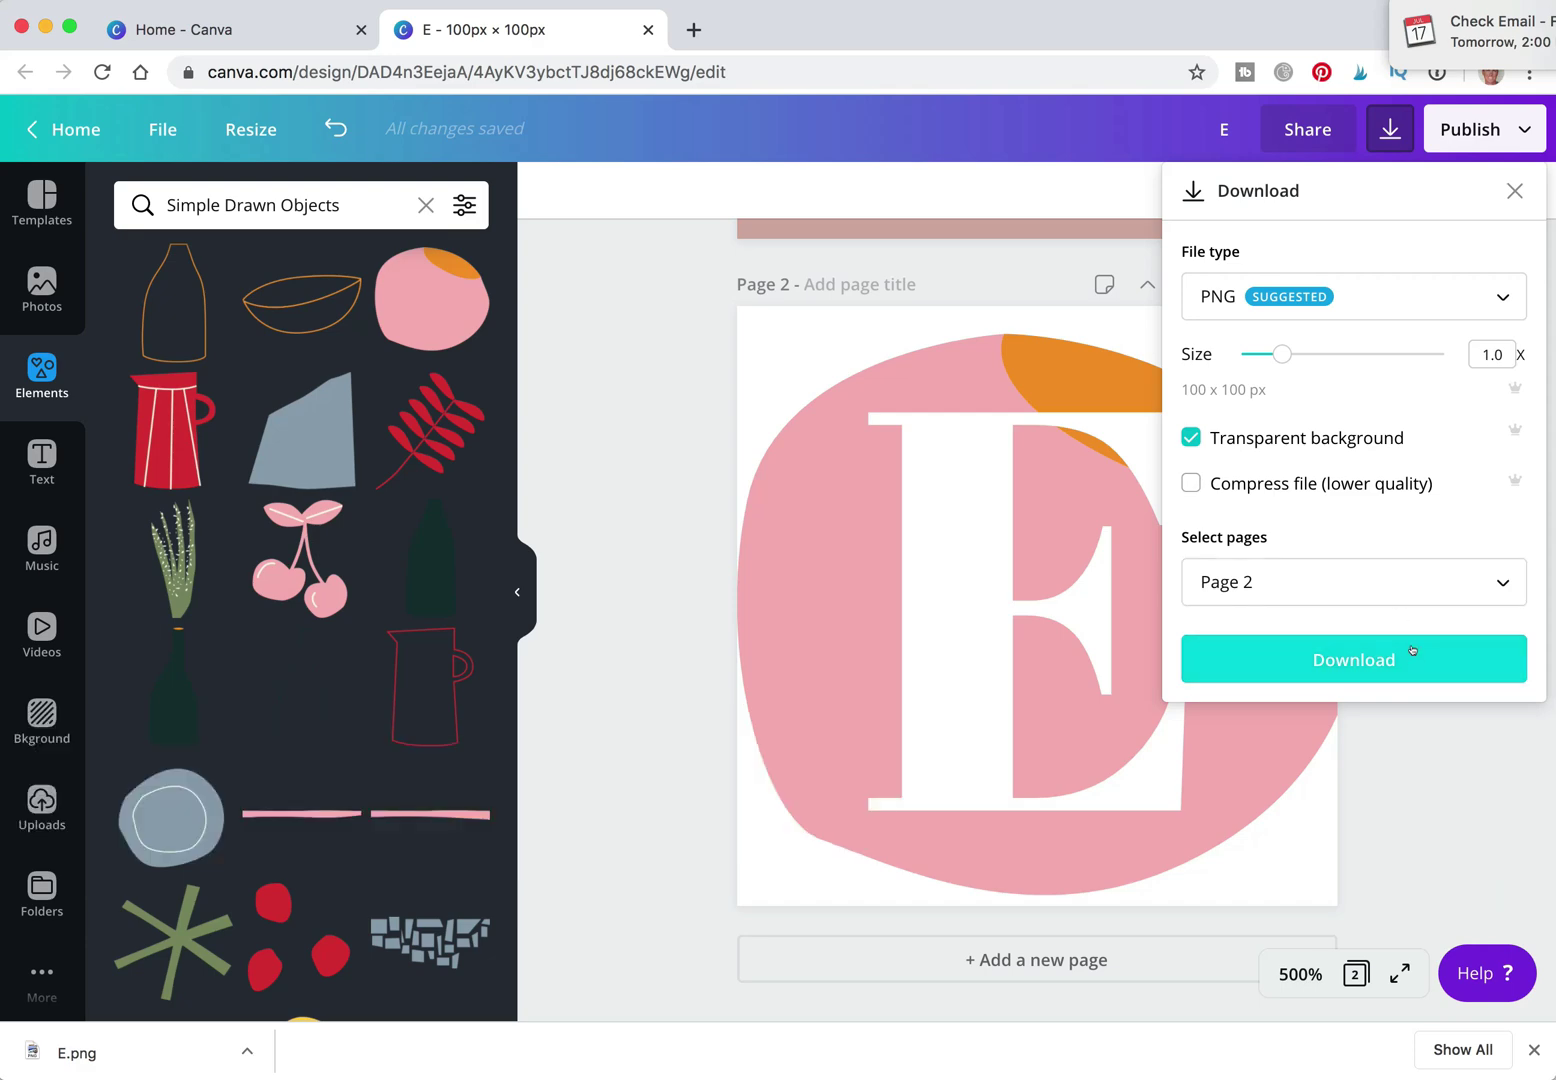
click(1410, 655)
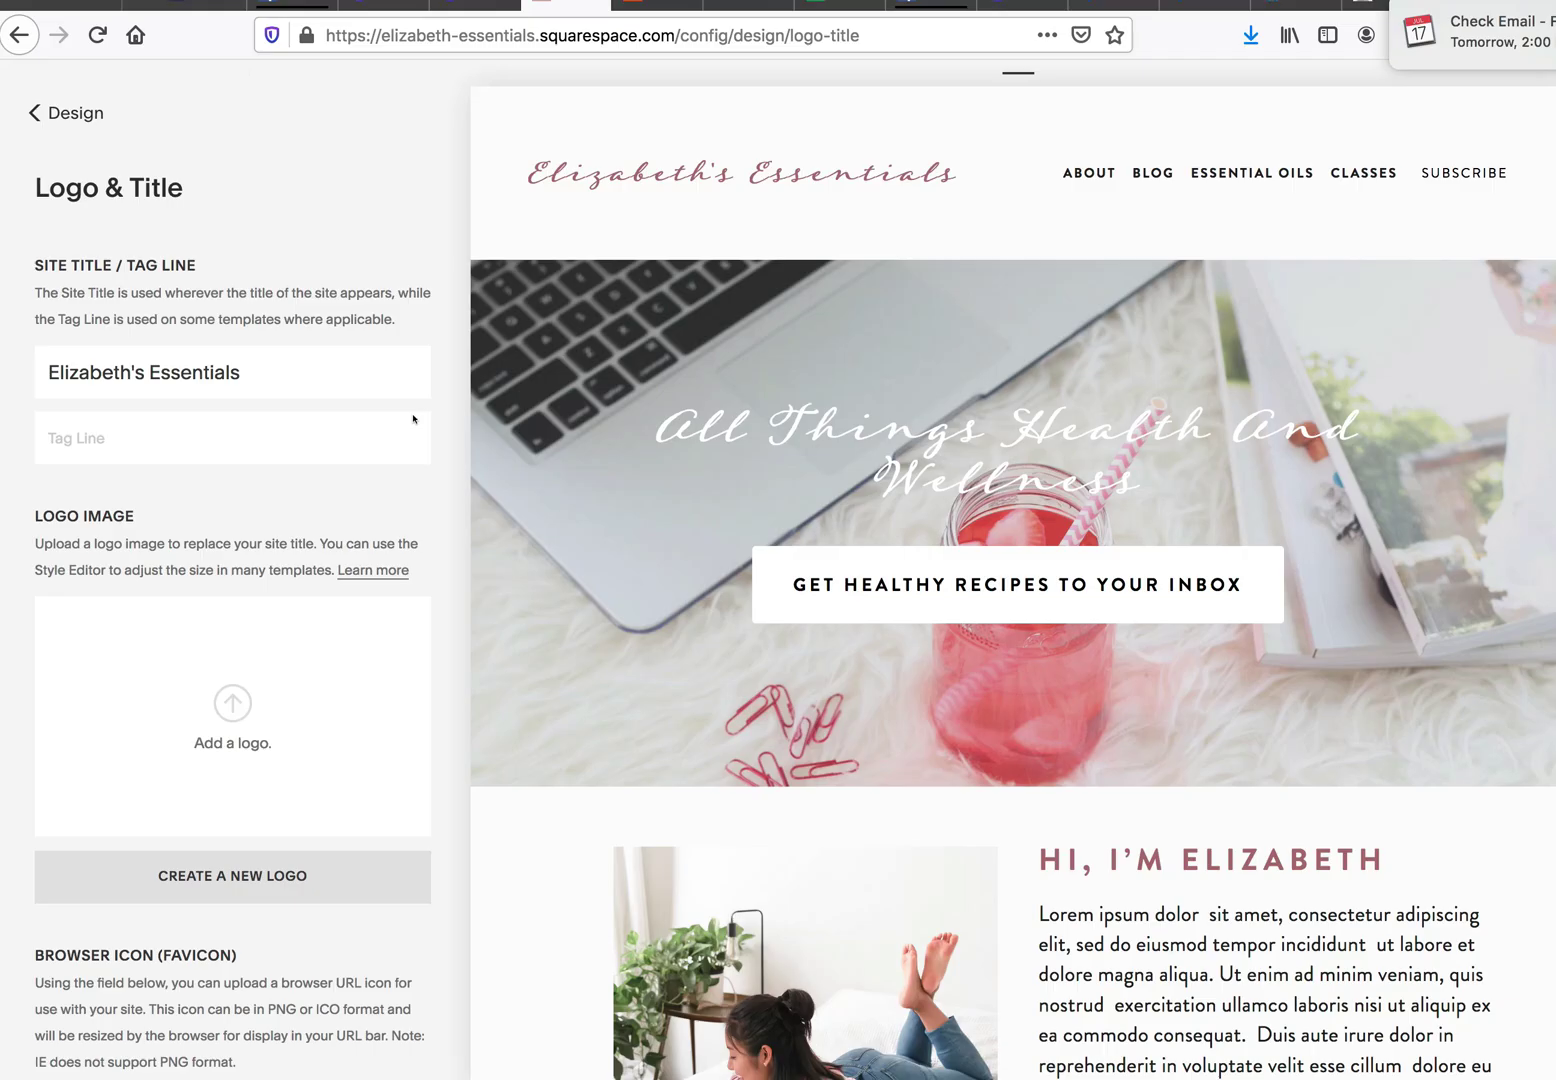
Replace the rose-square browser icon with E (1).png from Downloads and save.
scroll(301, 563, down, 5)
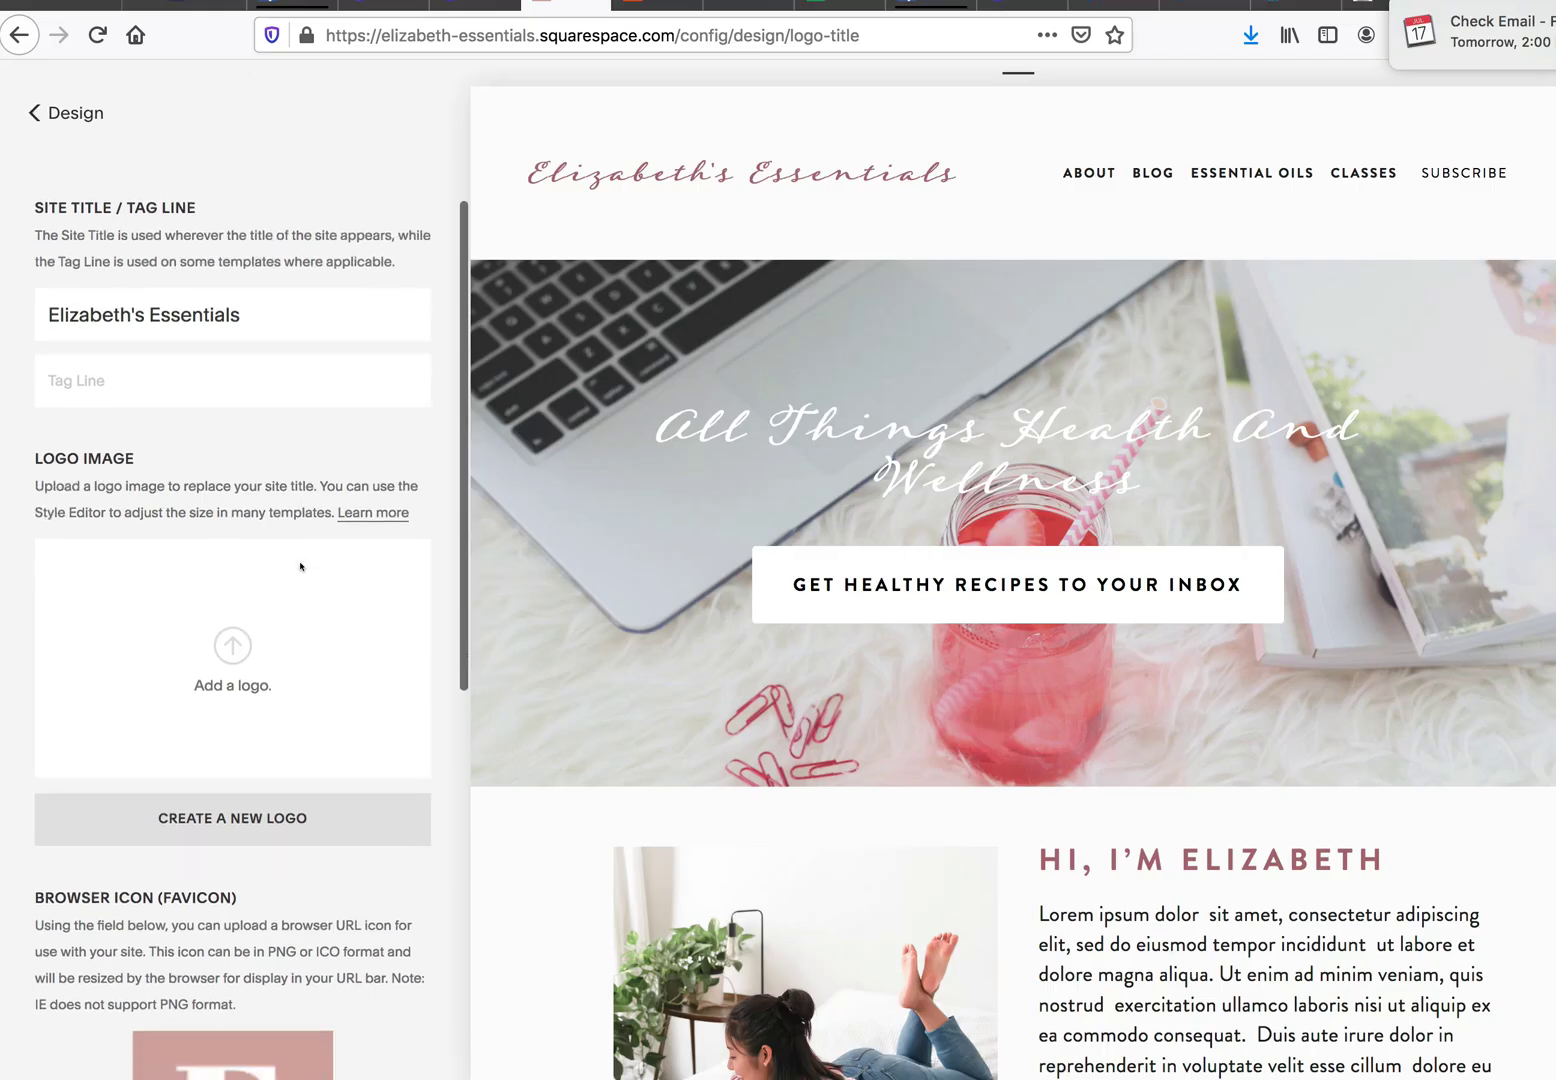
click(405, 835)
click(232, 697)
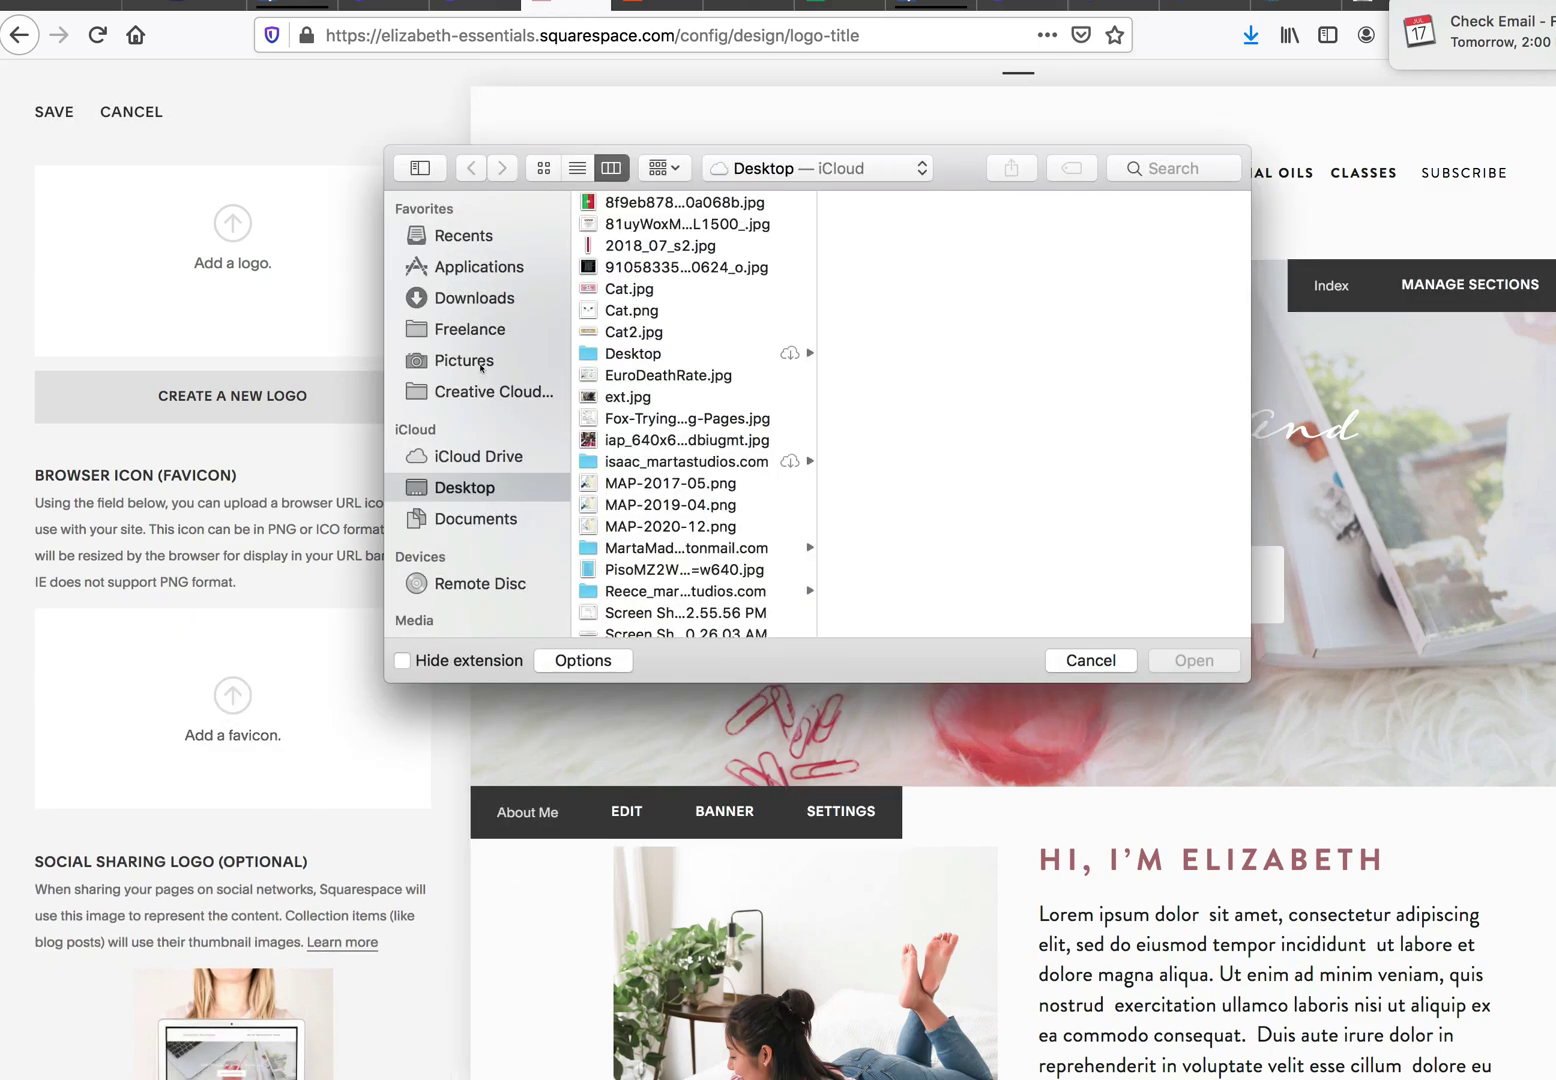
click(474, 297)
click(577, 167)
click(772, 240)
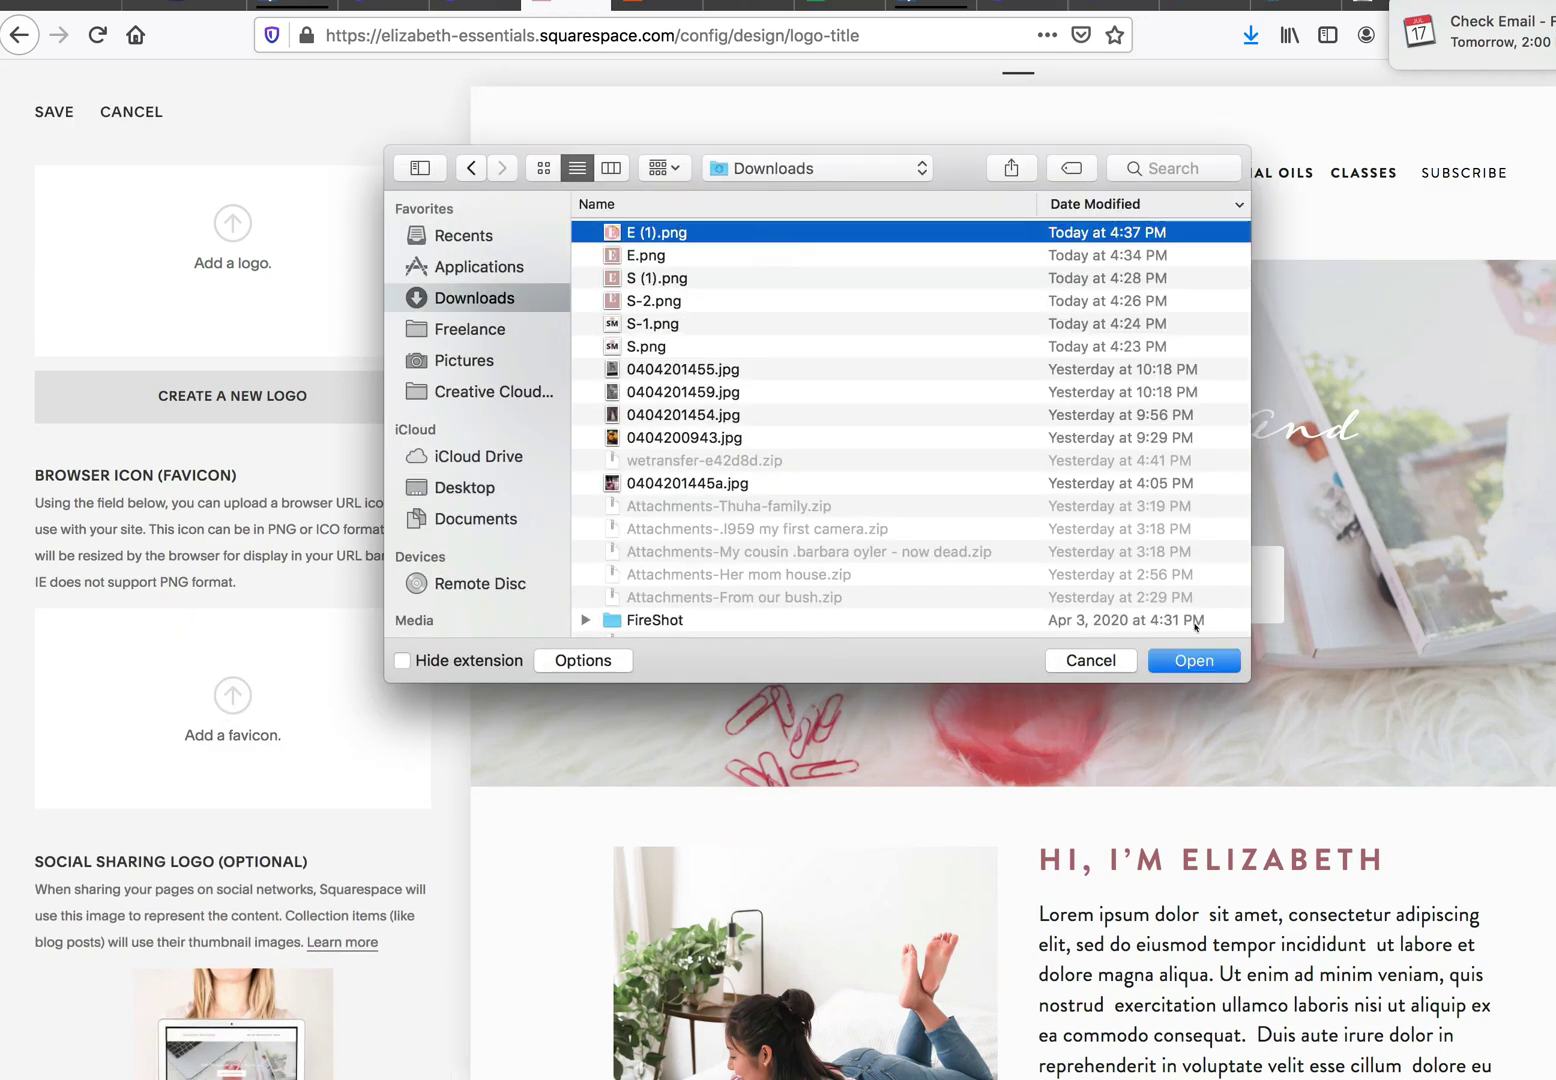
click(1194, 660)
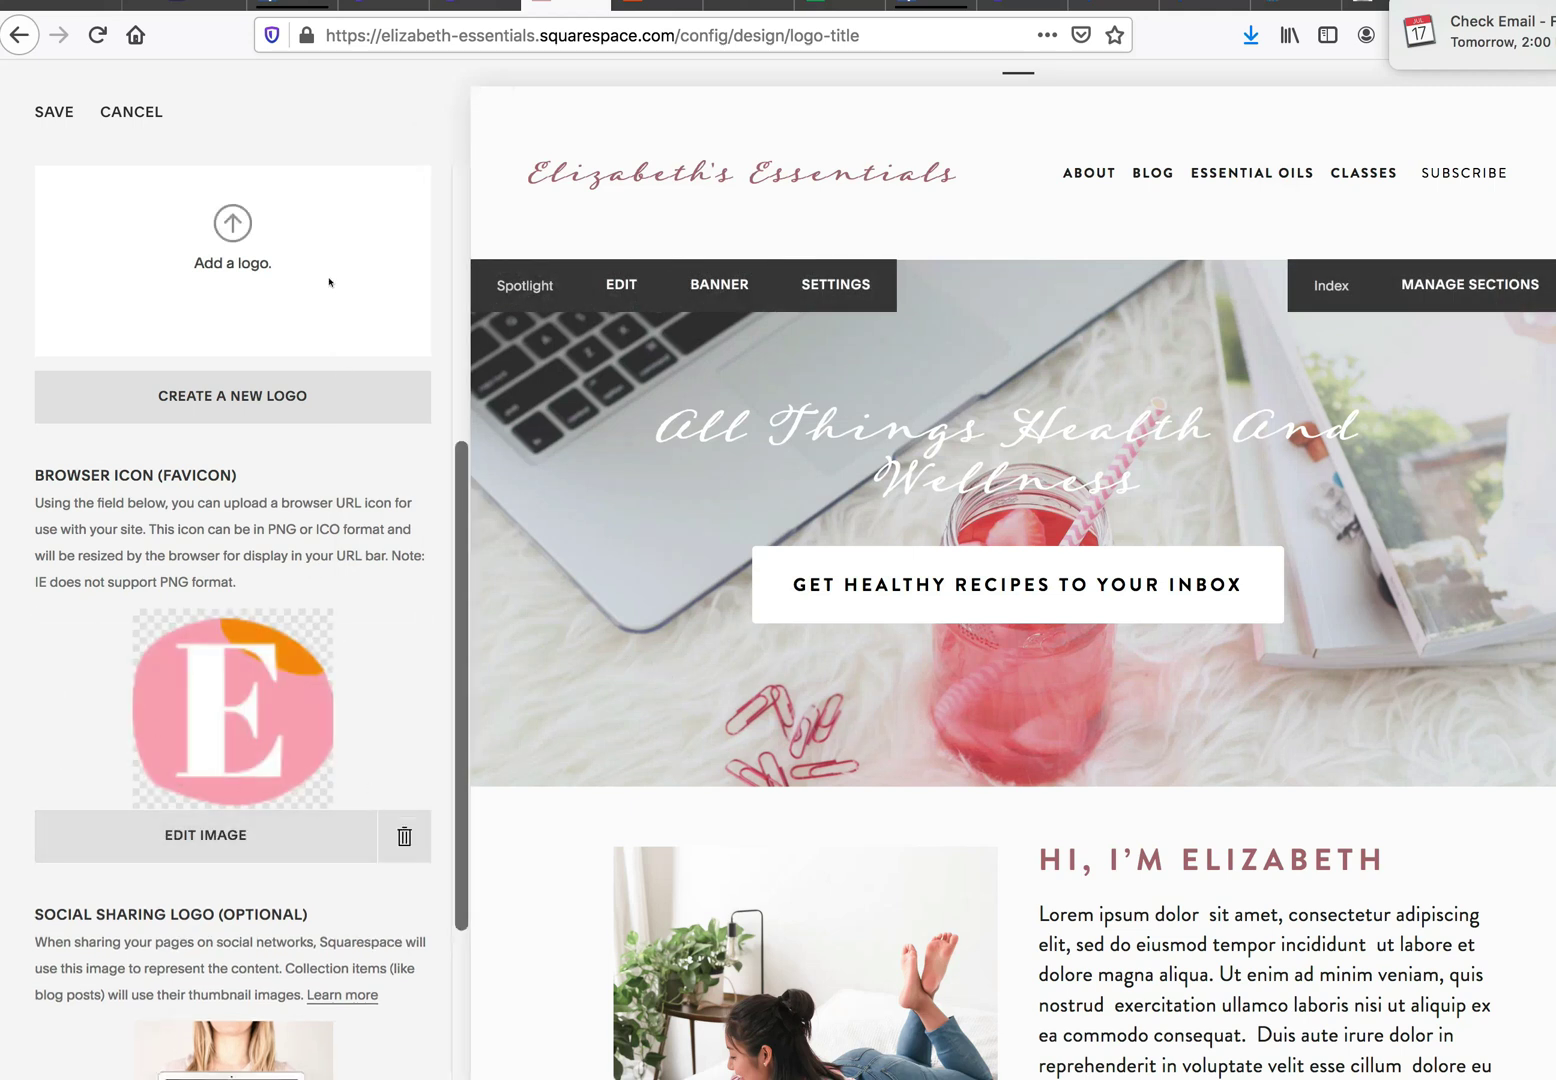
click(60, 114)
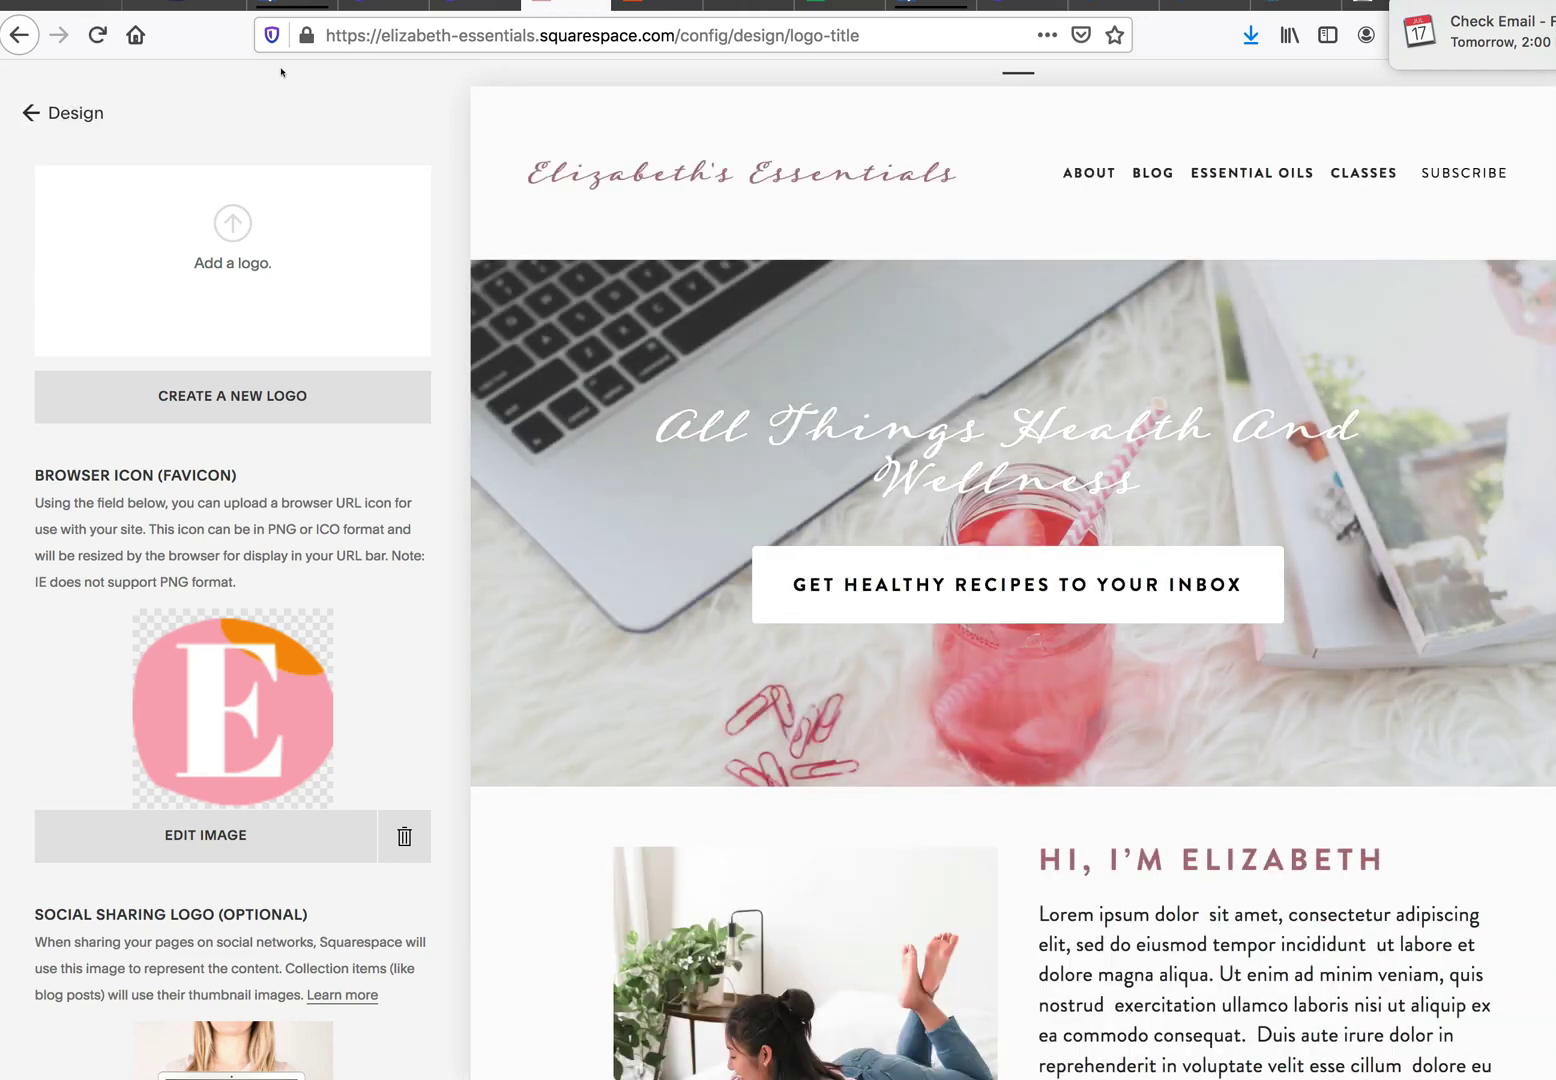
Reload the editor to check the blob-E favicon, then go back to the main Design menu.
click(97, 35)
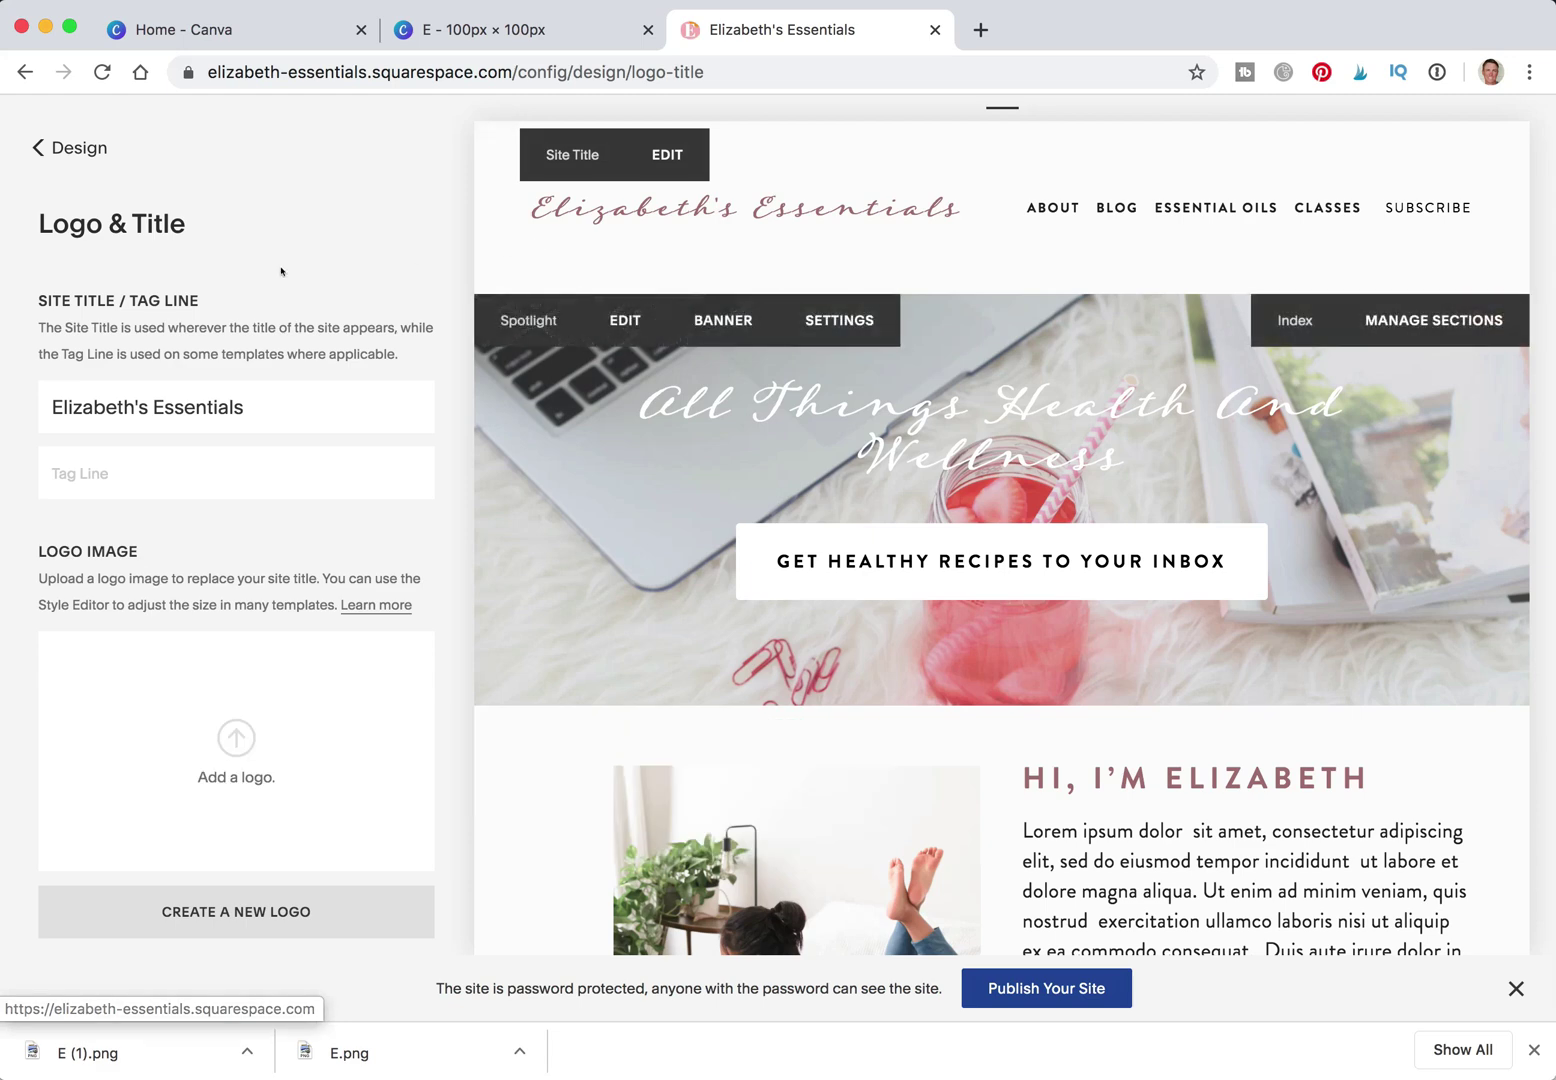
click(85, 149)
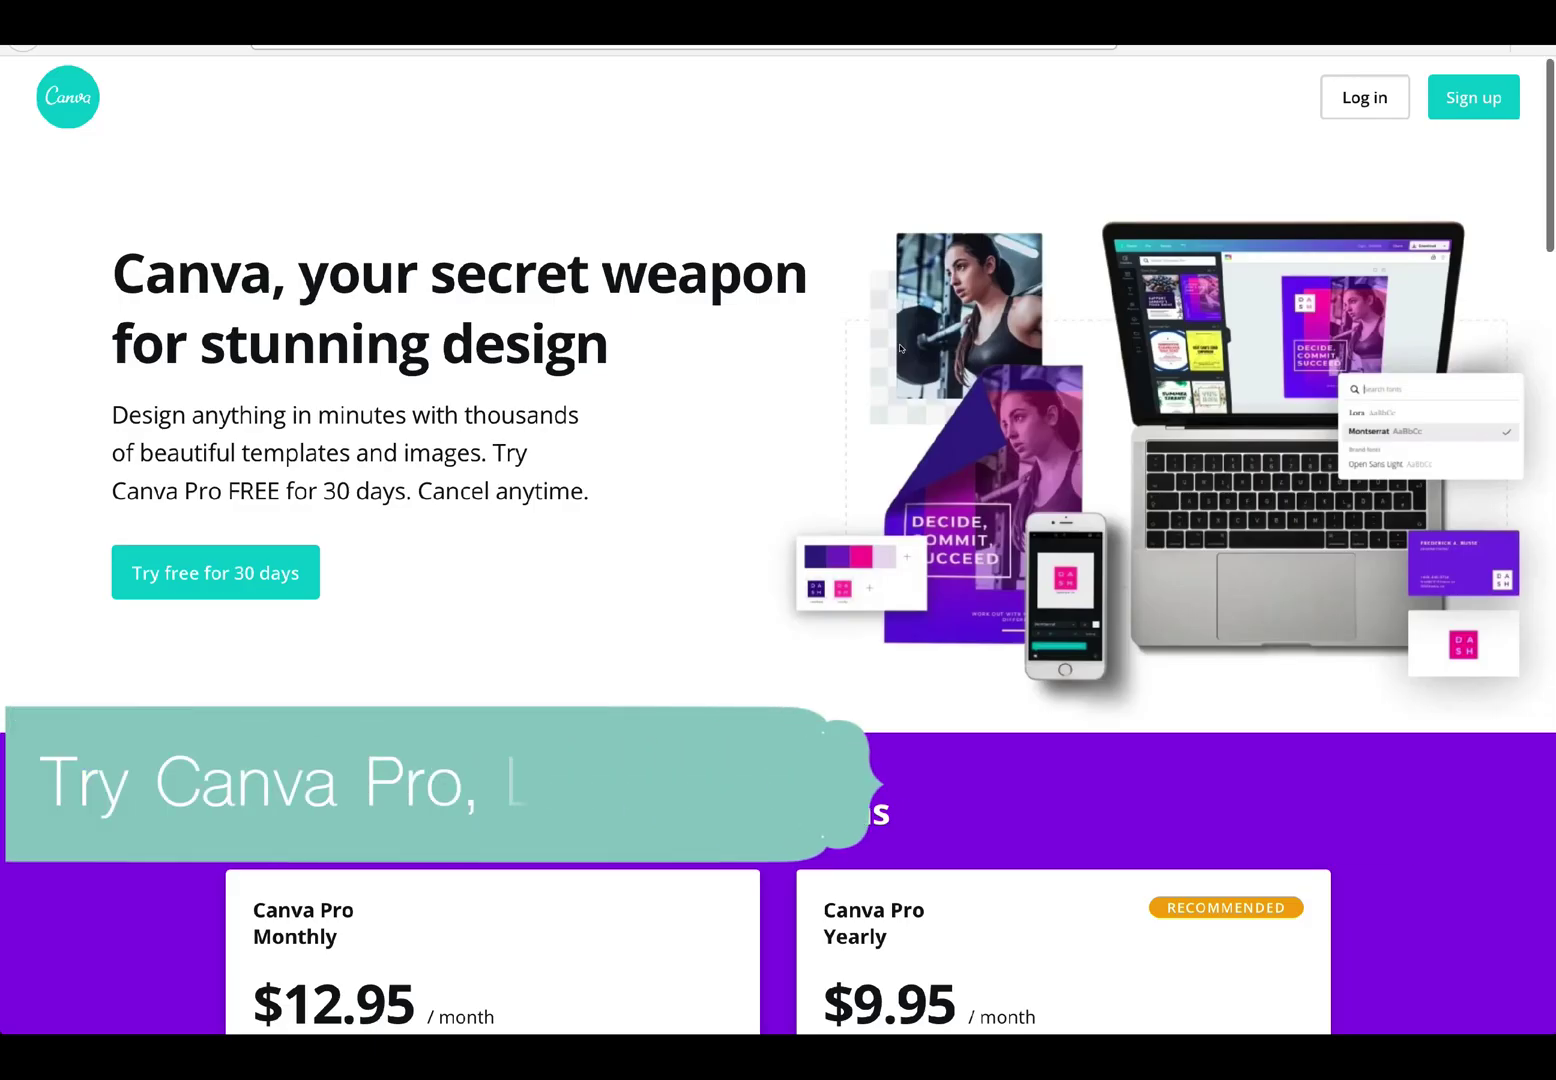
scroll(900, 348, down, 5)
scroll(900, 348, down, 6)
scroll(900, 348, down, 5)
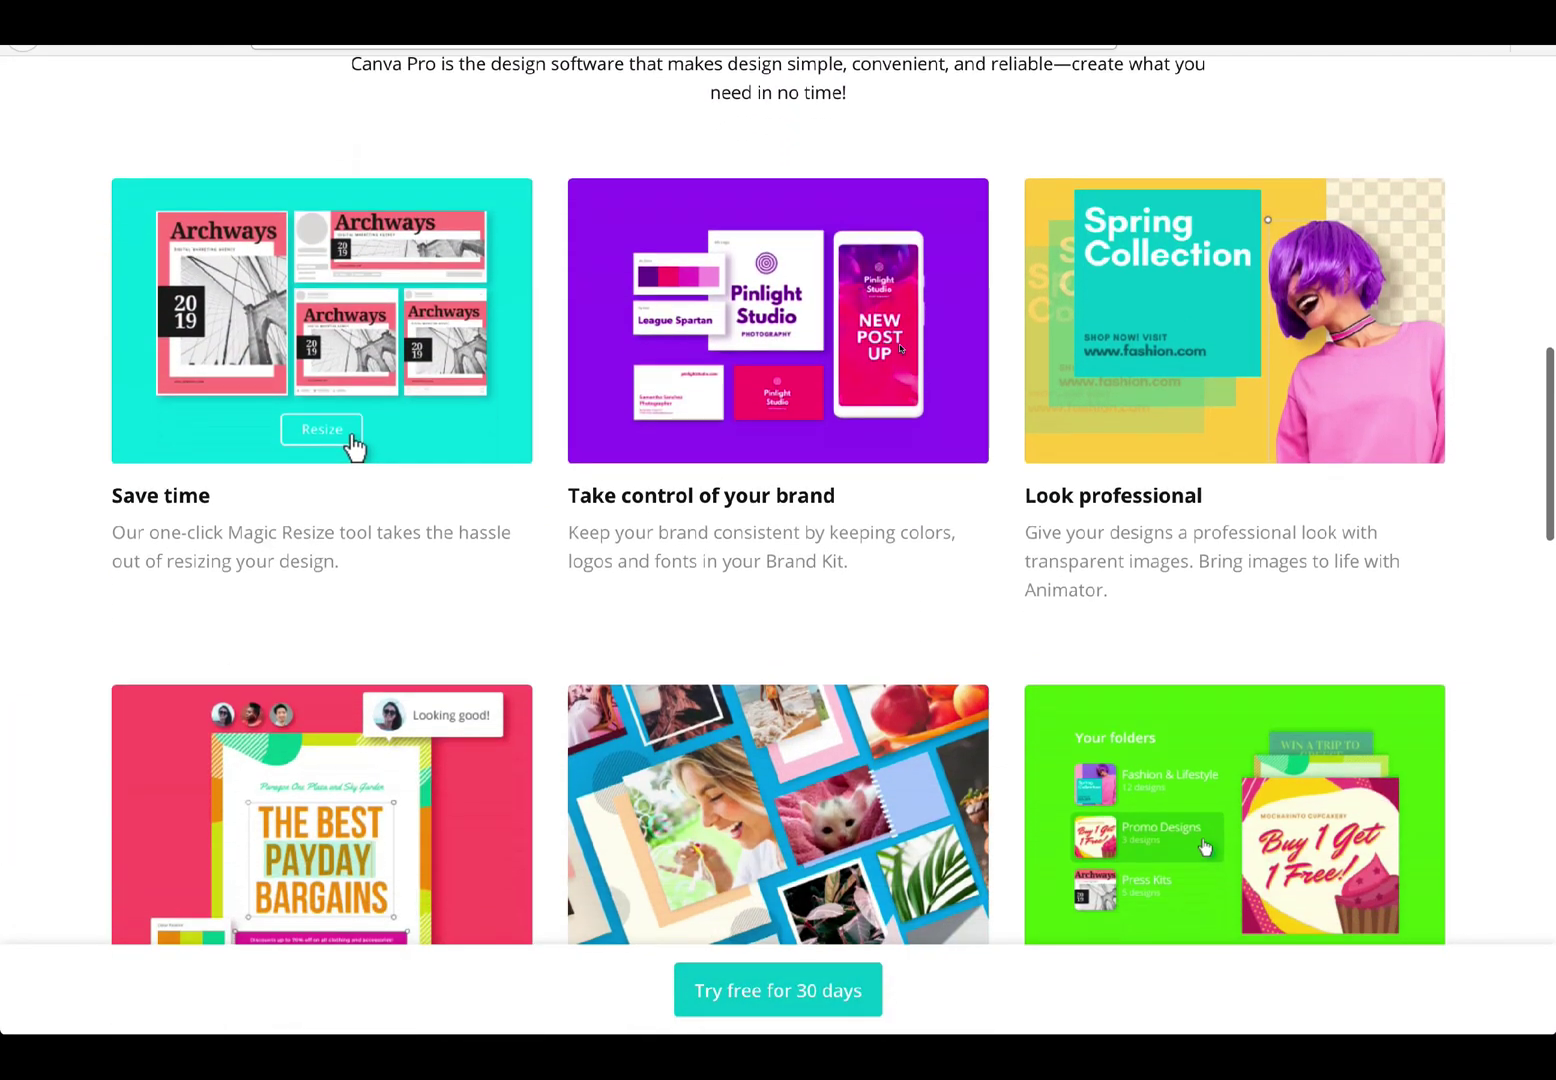
scroll(900, 348, down, 5)
scroll(900, 348, down, 5)
scroll(900, 348, down, 3)
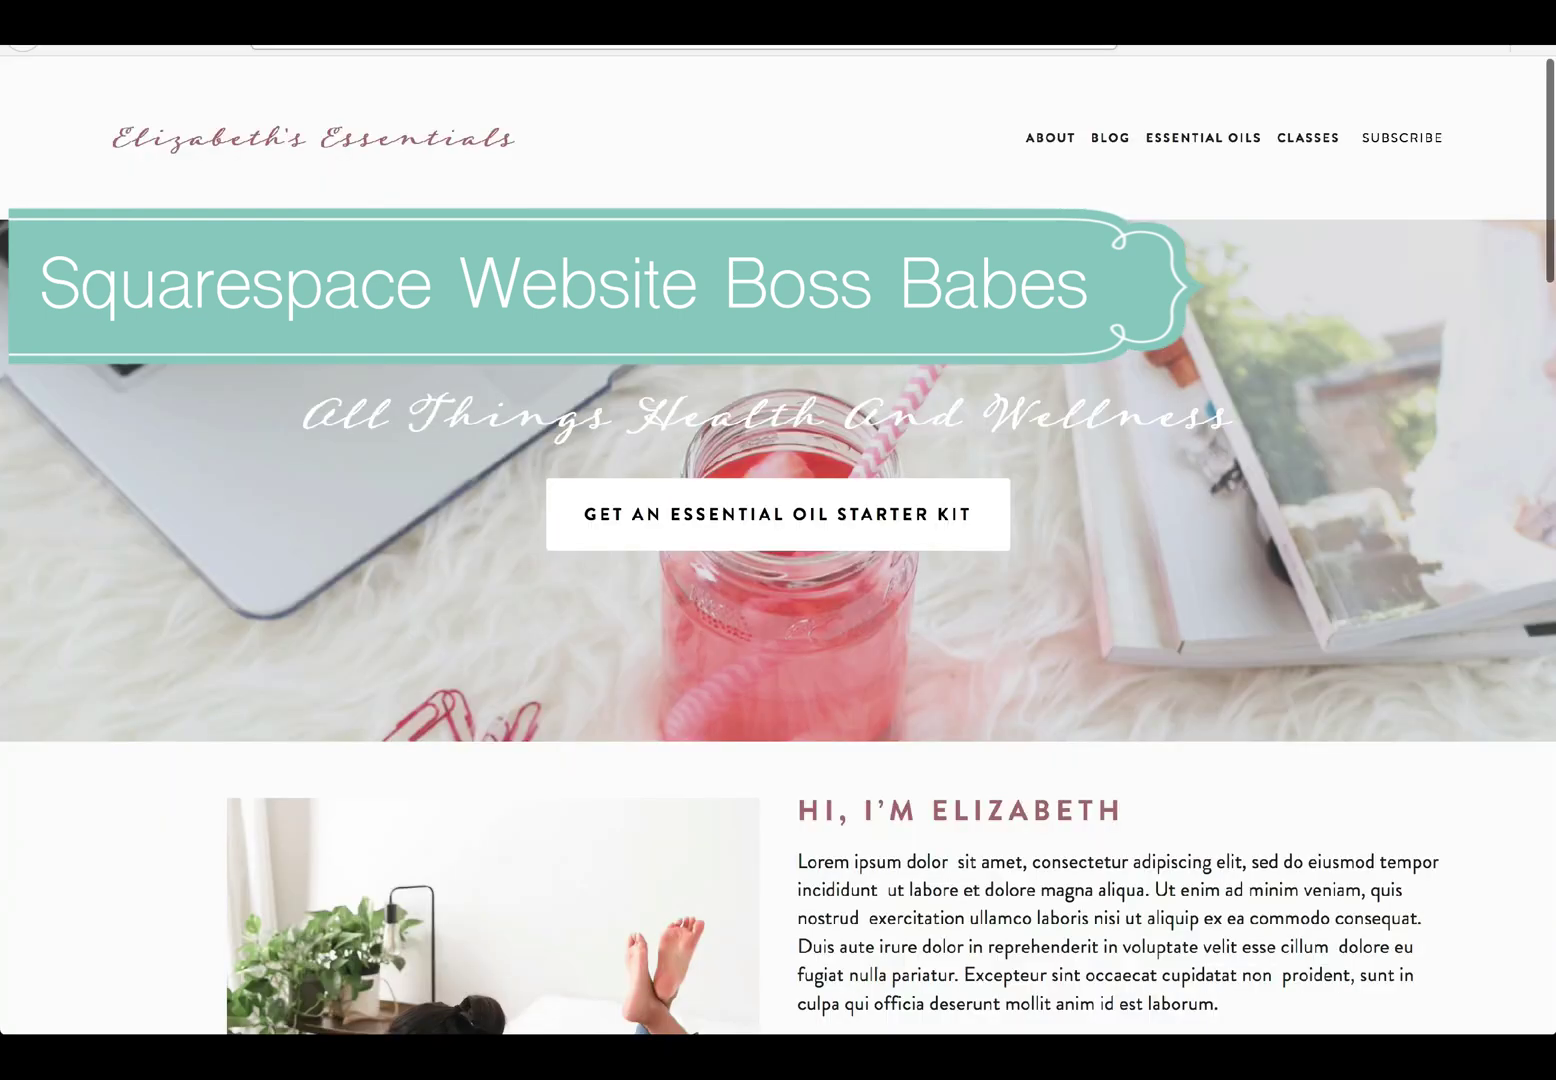
scroll(949, 292, down, 5)
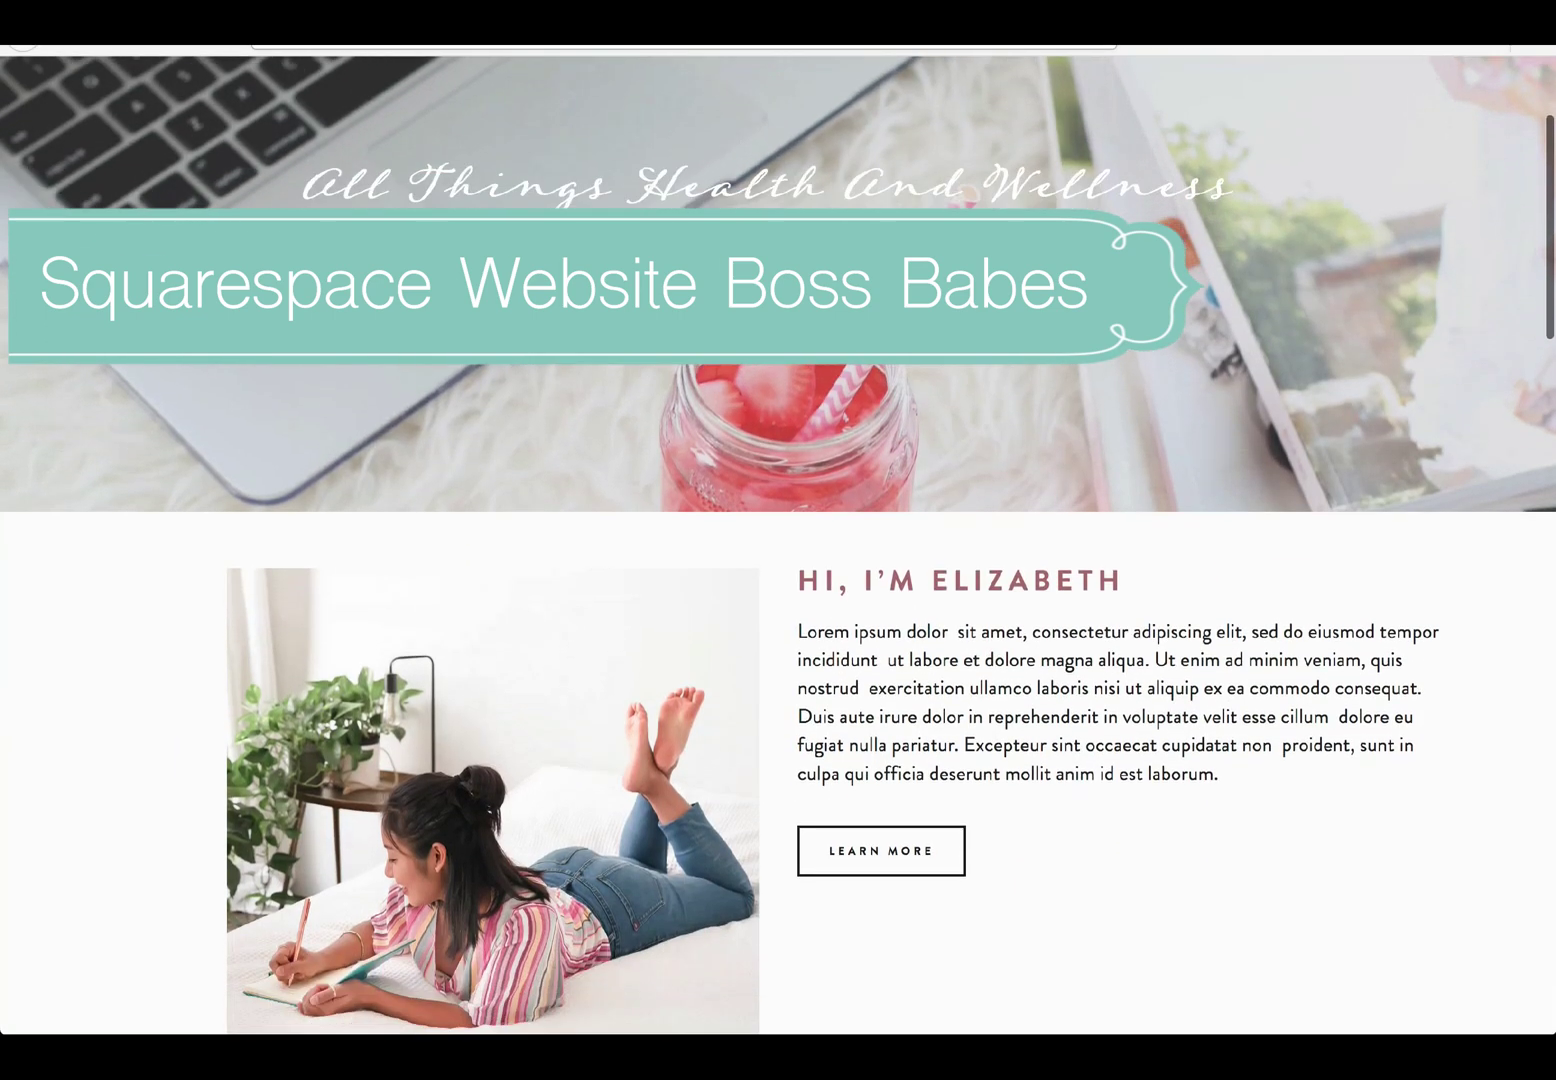
scroll(949, 292, down, 8)
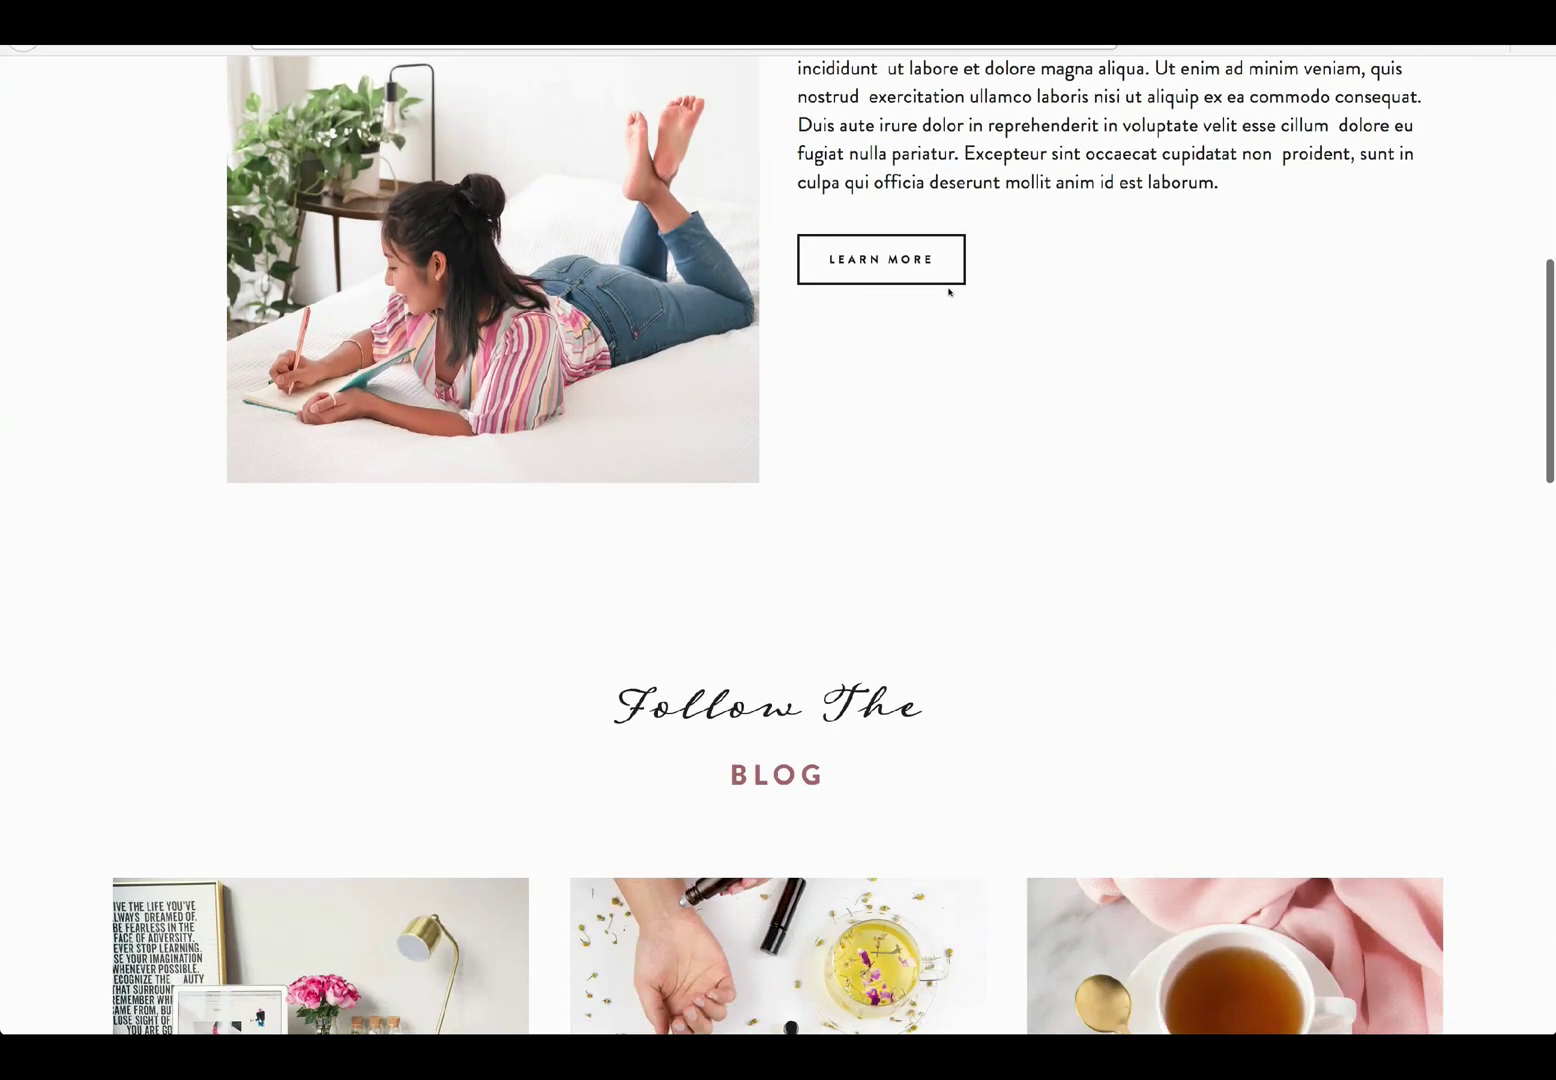
scroll(949, 292, down, 7)
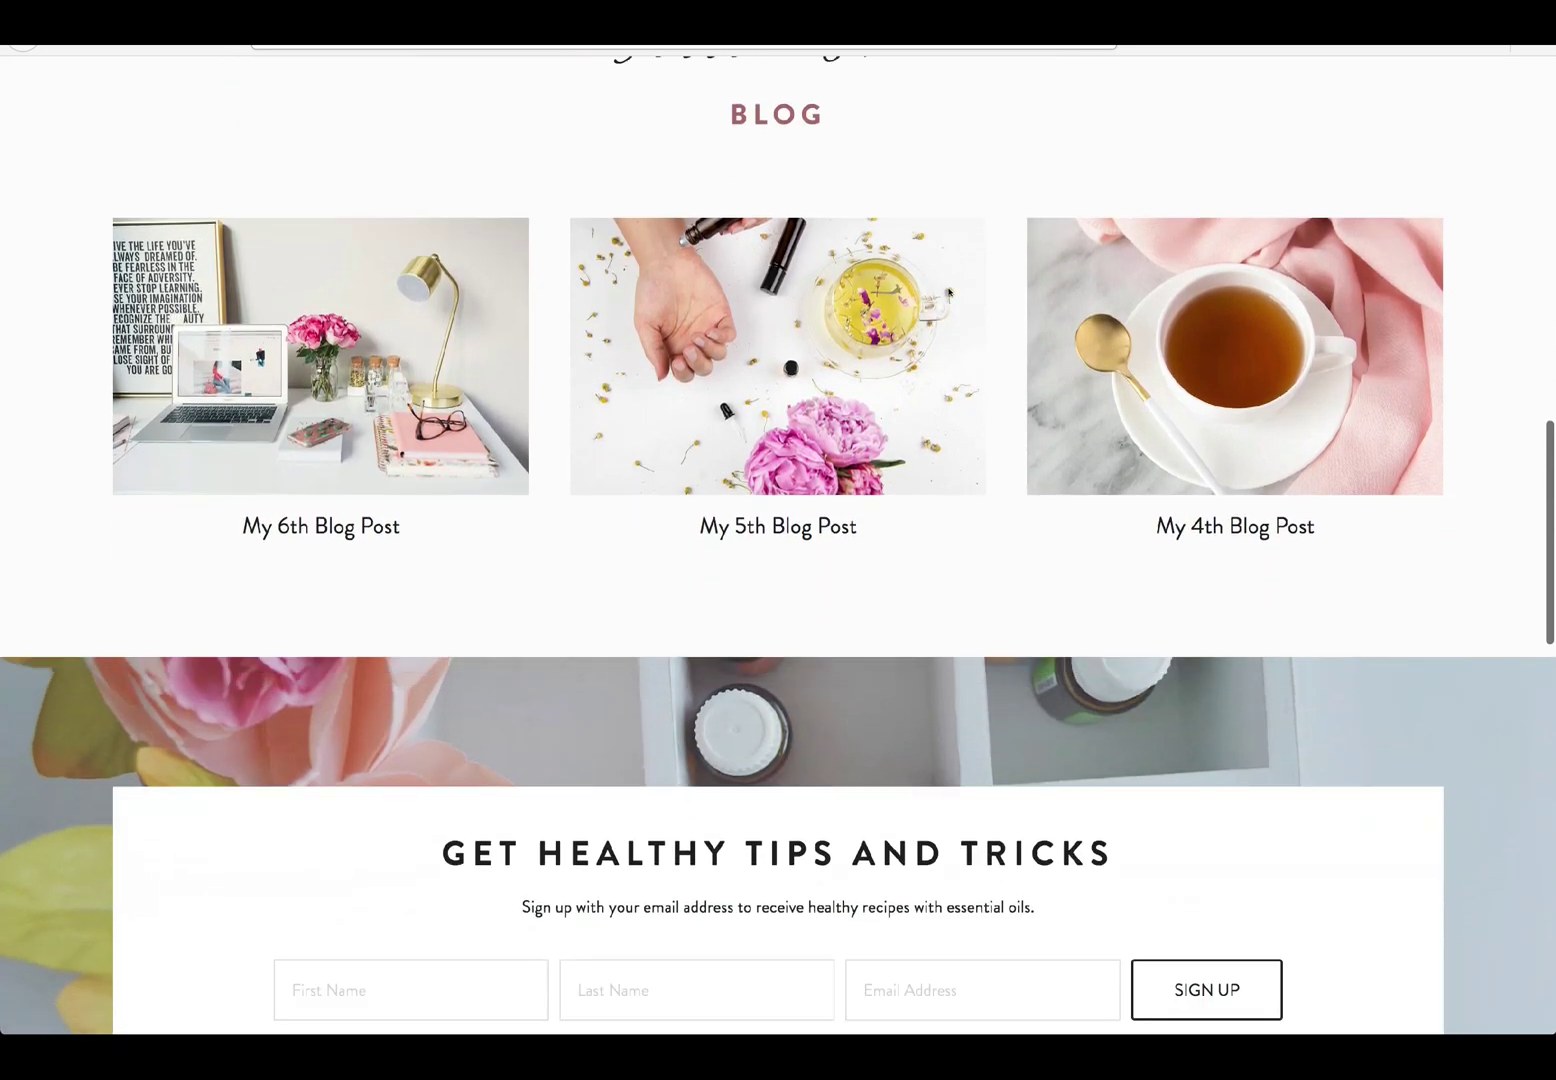
scroll(949, 292, down, 8)
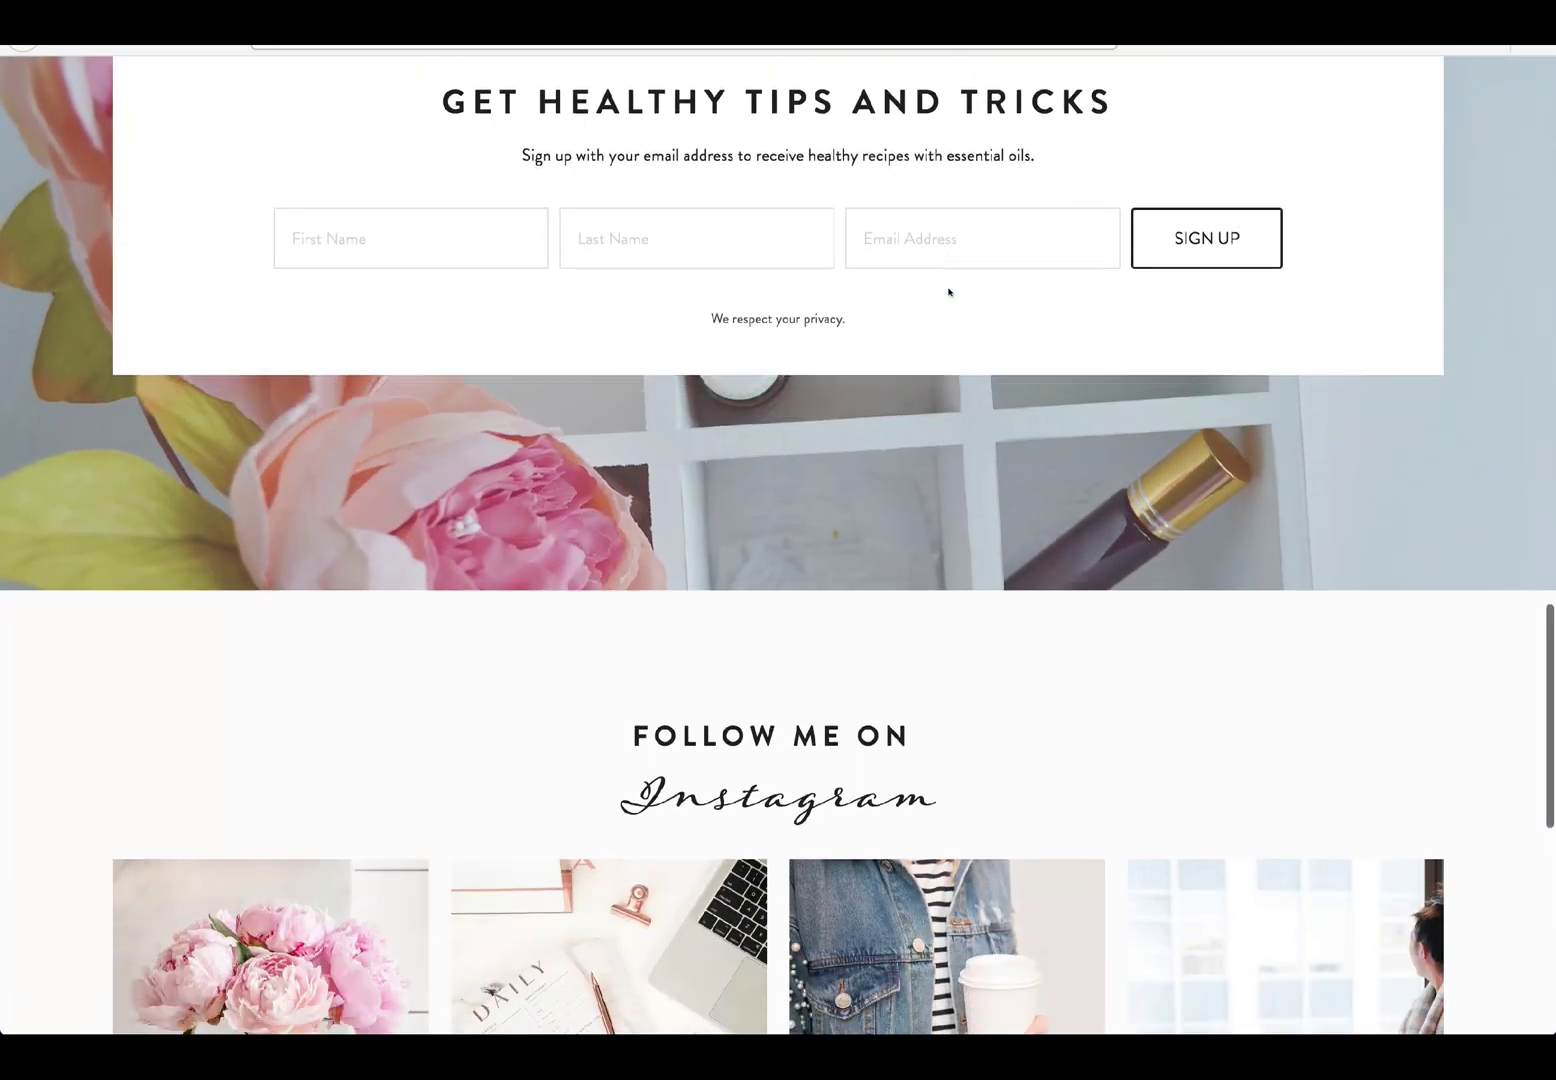
scroll(949, 292, down, 4)
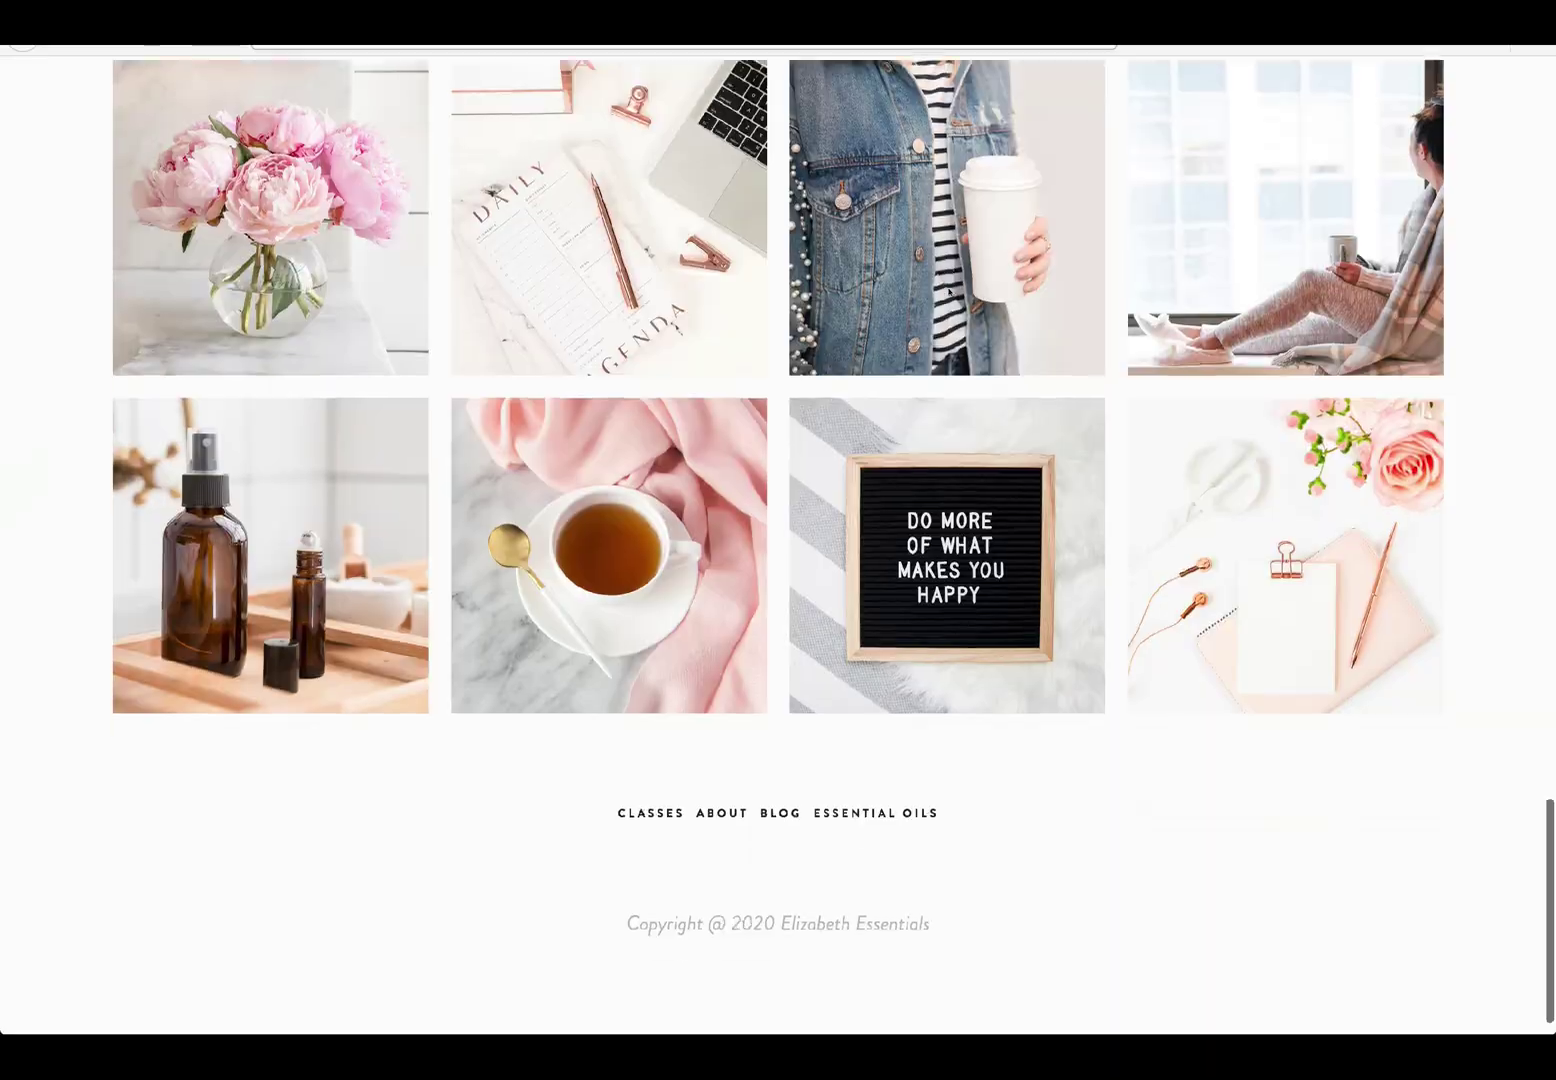